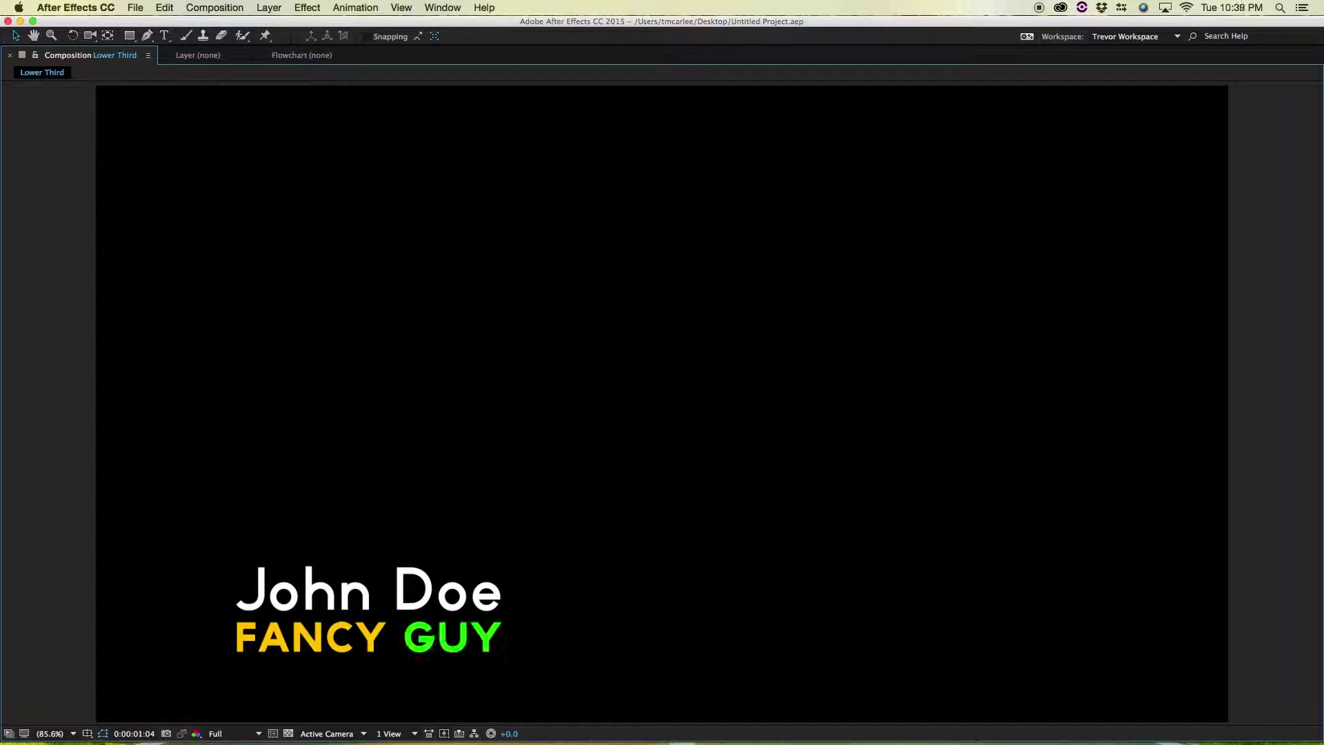
- Restore the panel layout and create an empty 'Lower Third' comp: 1920×1080, 23.976 fps, 0:00:02:00 long
key(grave)
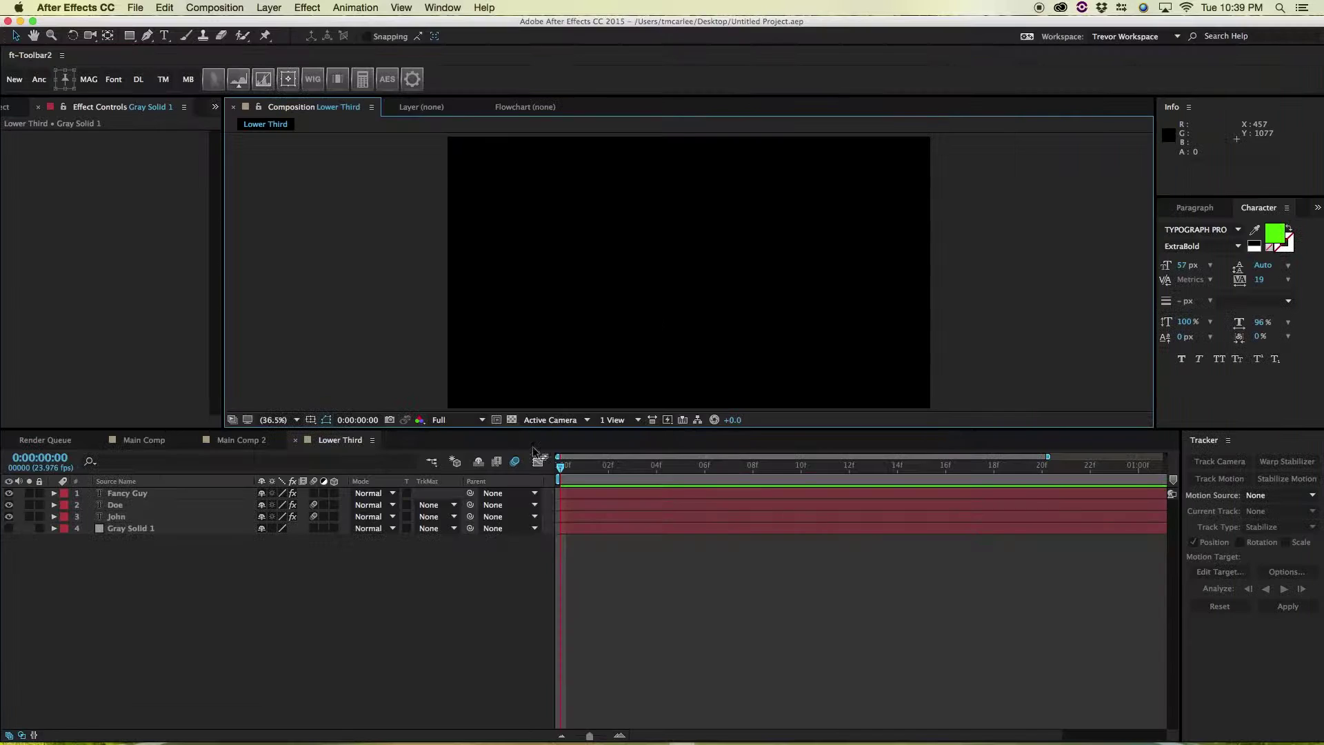
click(14, 106)
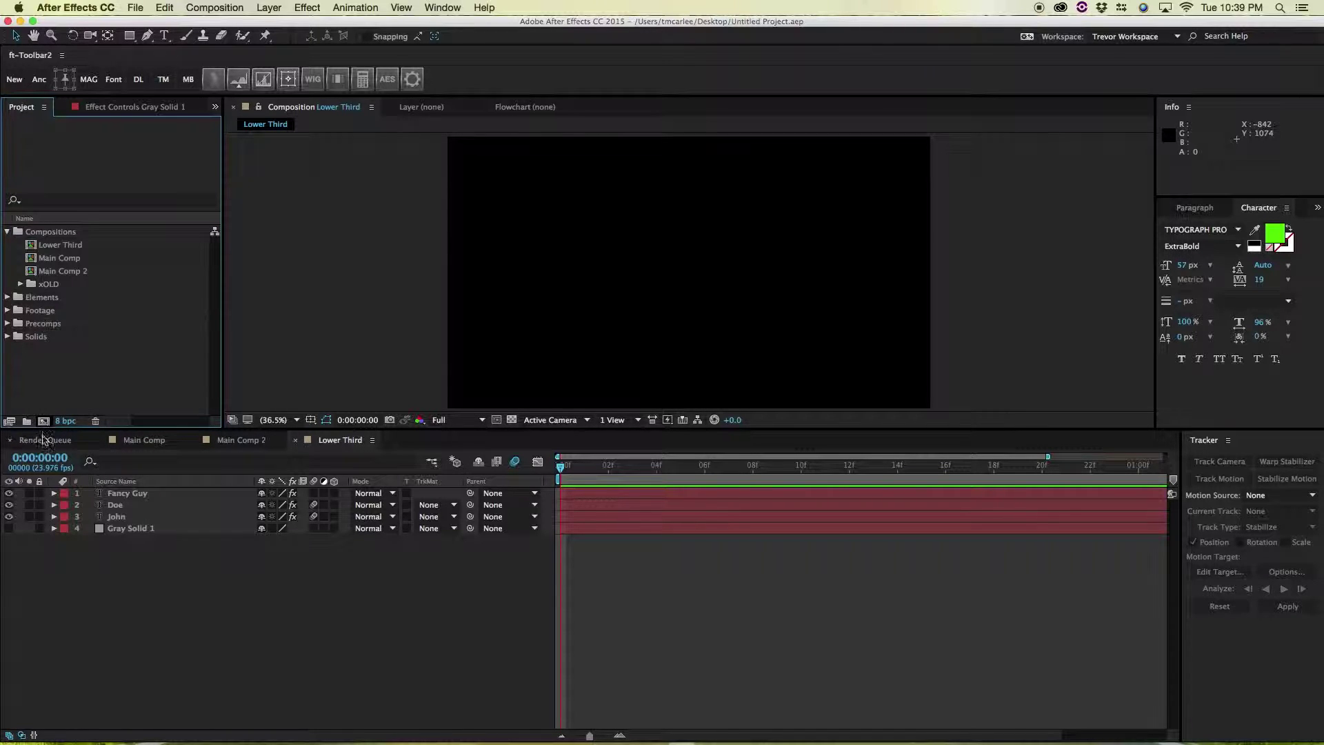
click(44, 420)
drag(1053, 170, 787, 154)
text(Lower Third)
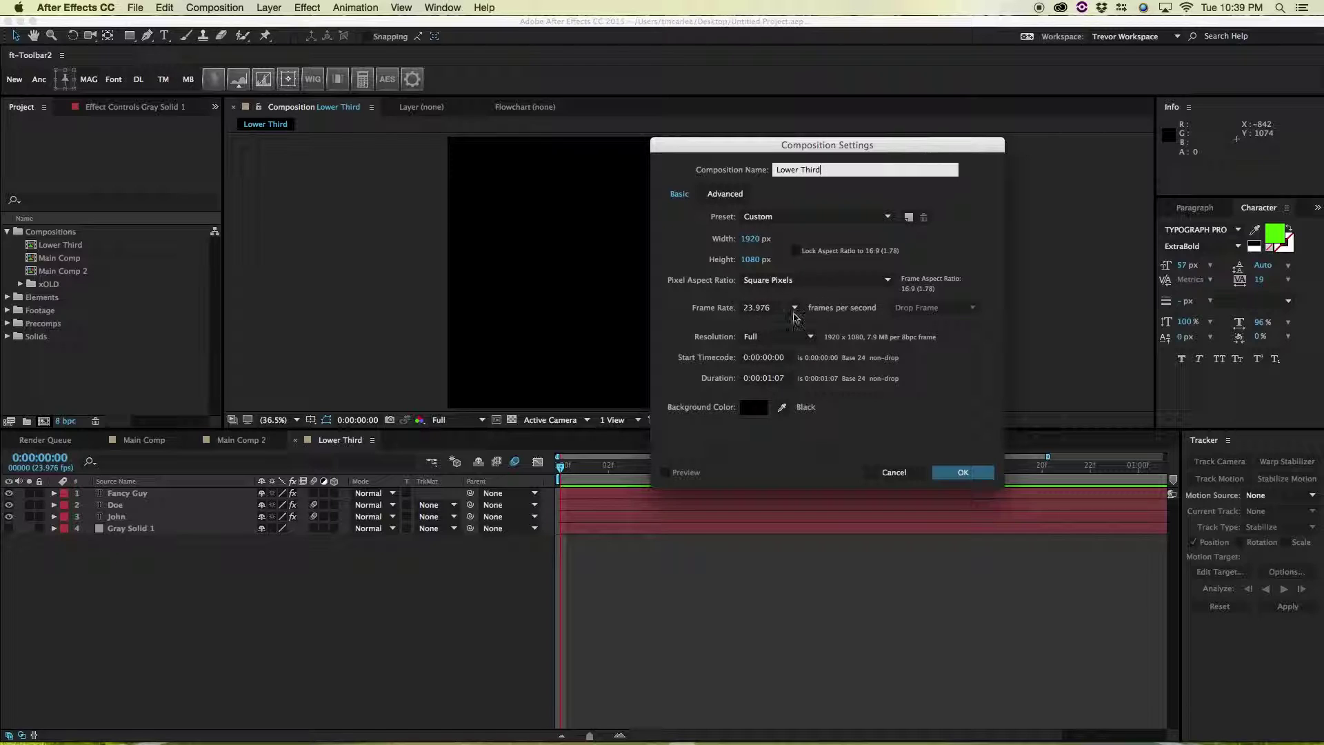
click(769, 380)
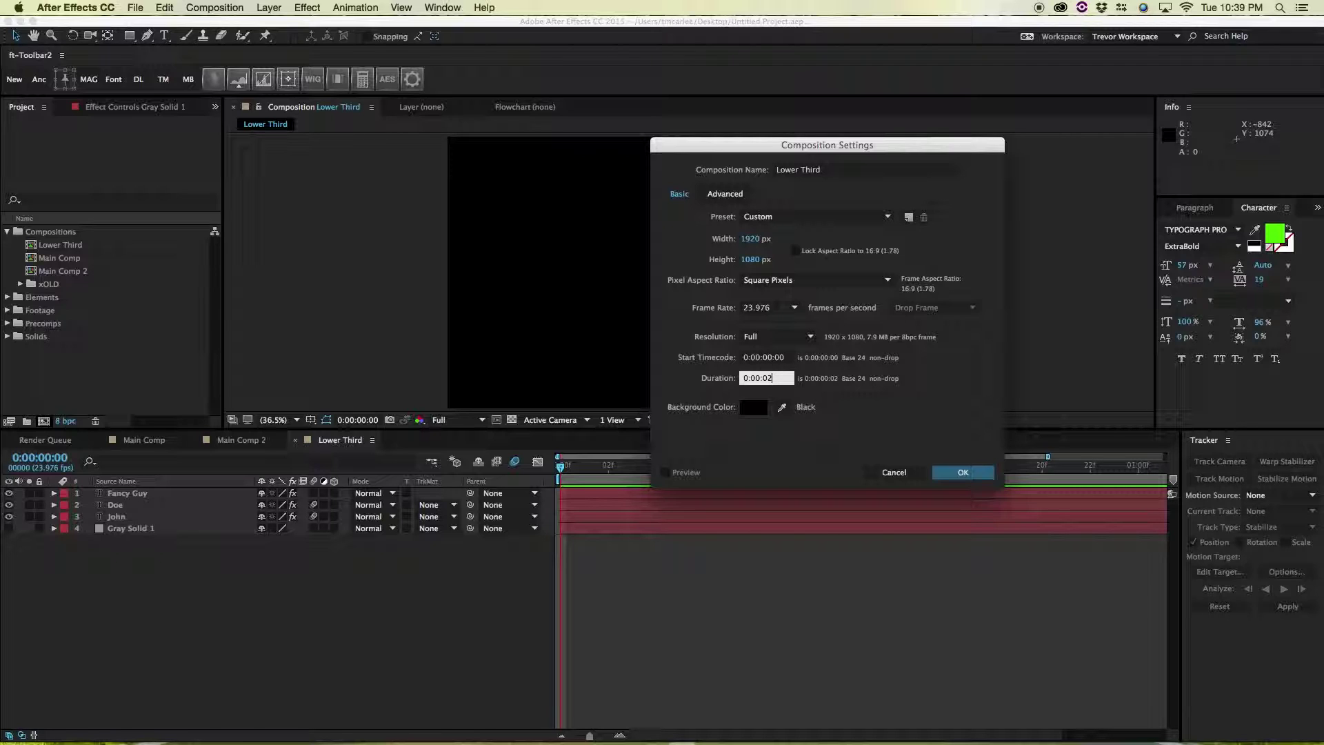
key(Return)
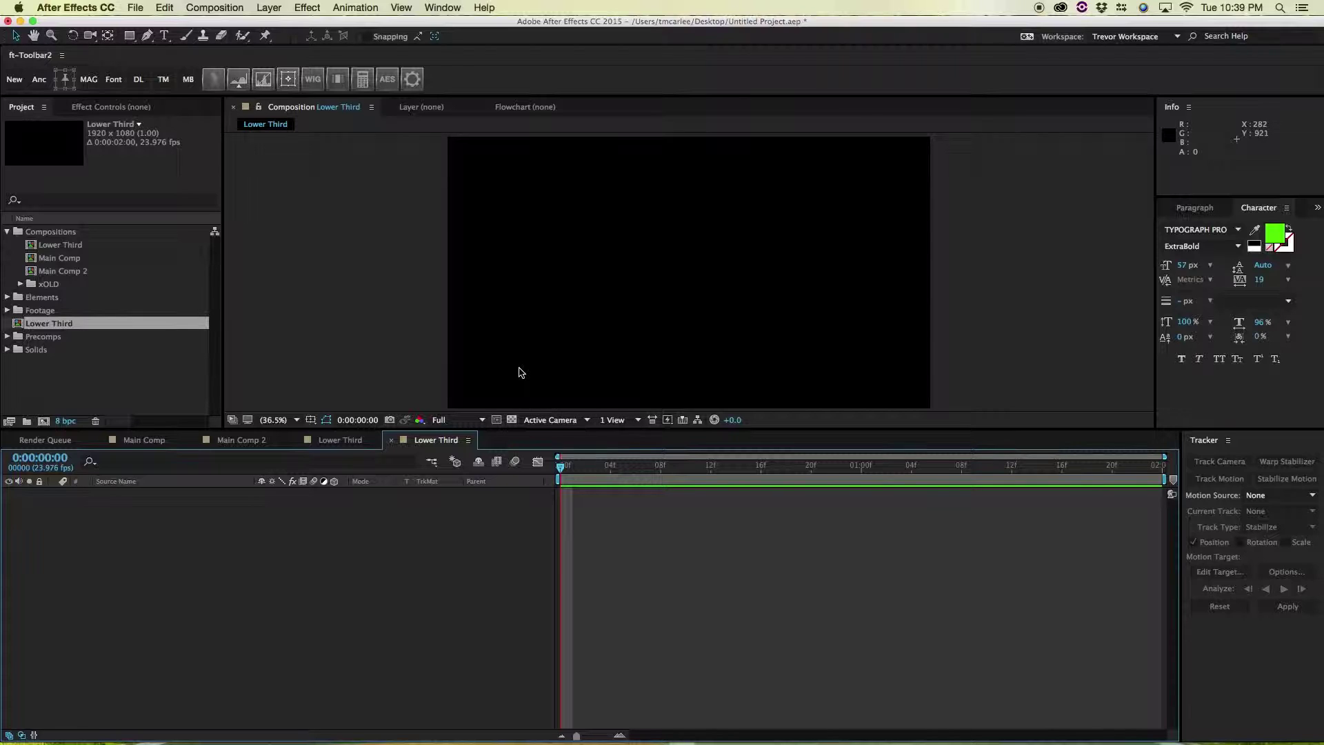
- Add a text layer reading 'John Doe' near the frame centre, then return to the Selection tool
key(super+t)
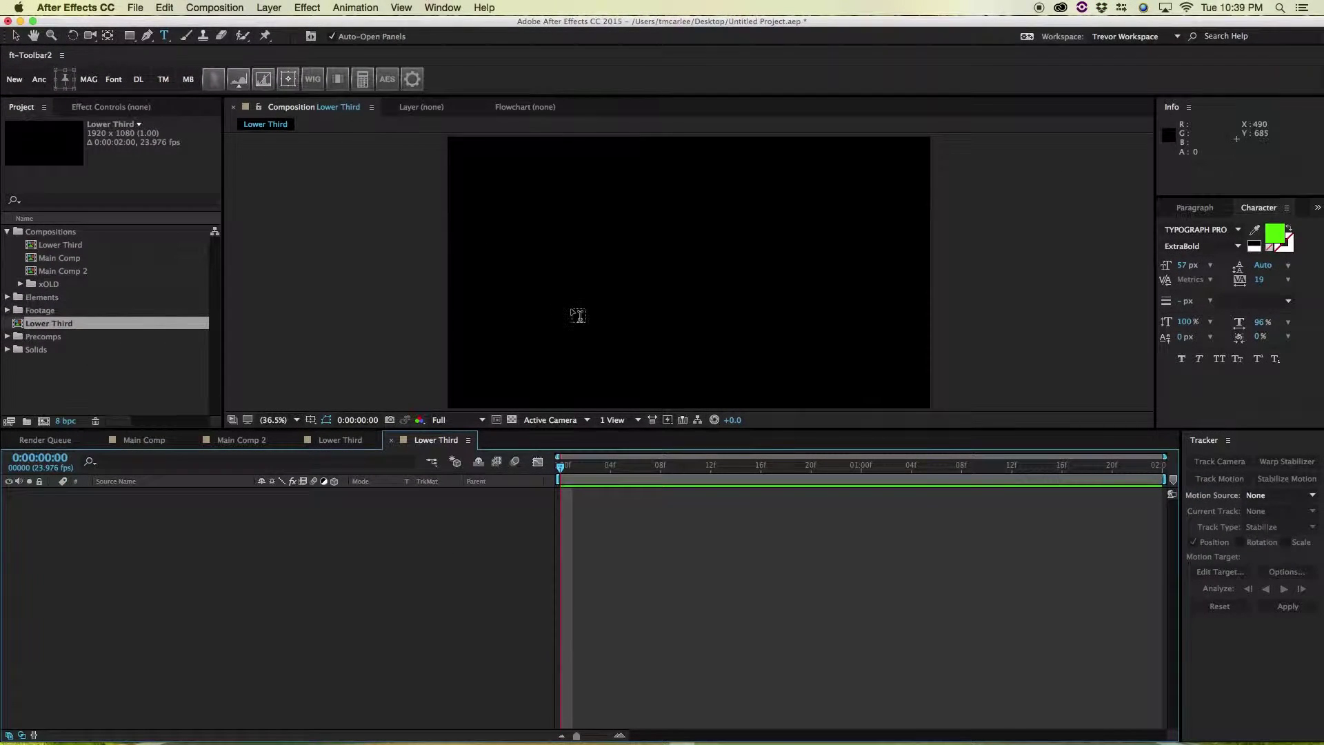
click(528, 273)
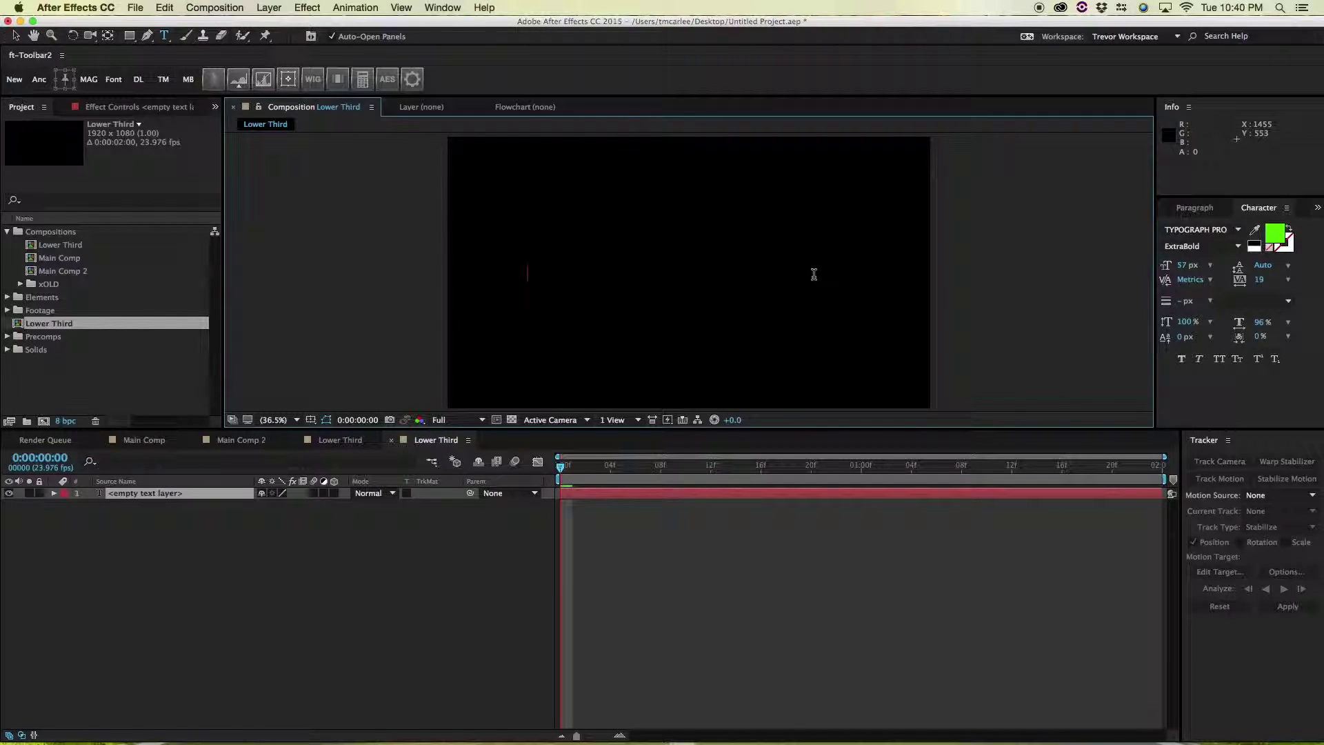
text(John Doe)
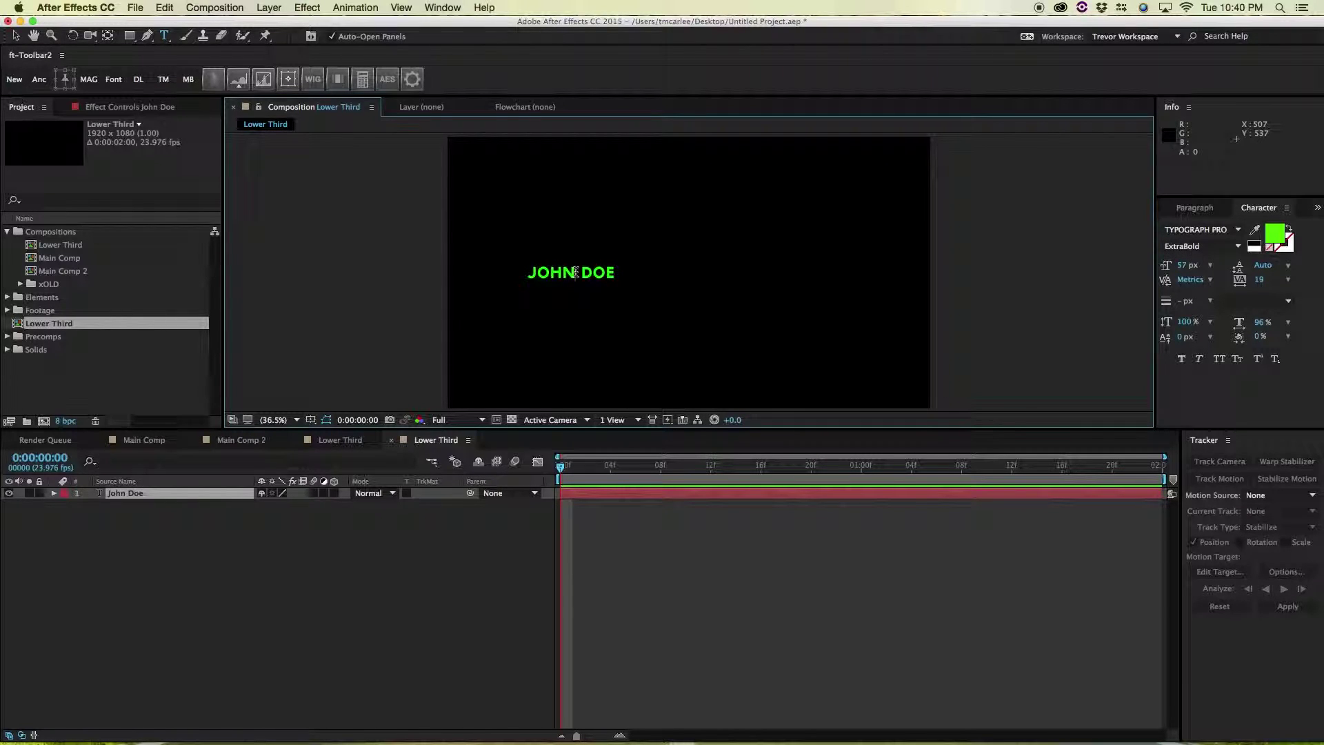
key(KP_Enter)
key(v)
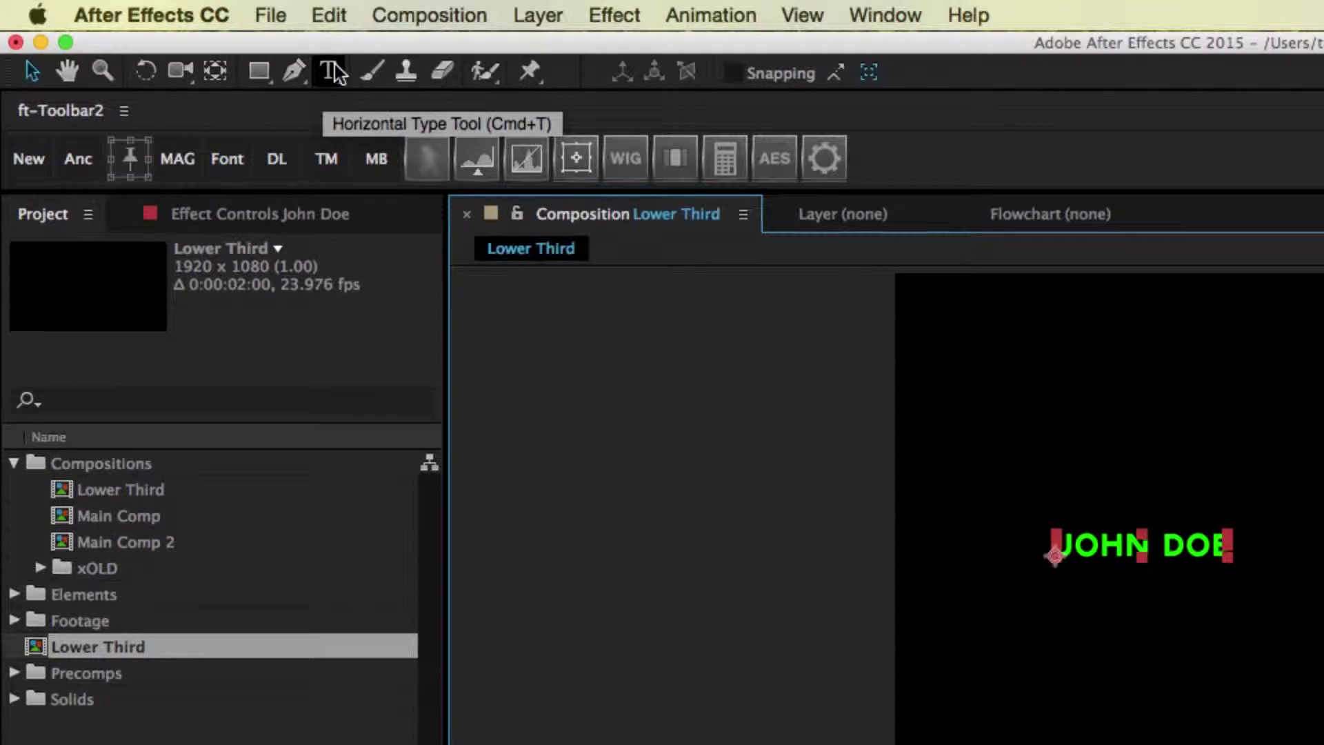
click(333, 72)
click(31, 76)
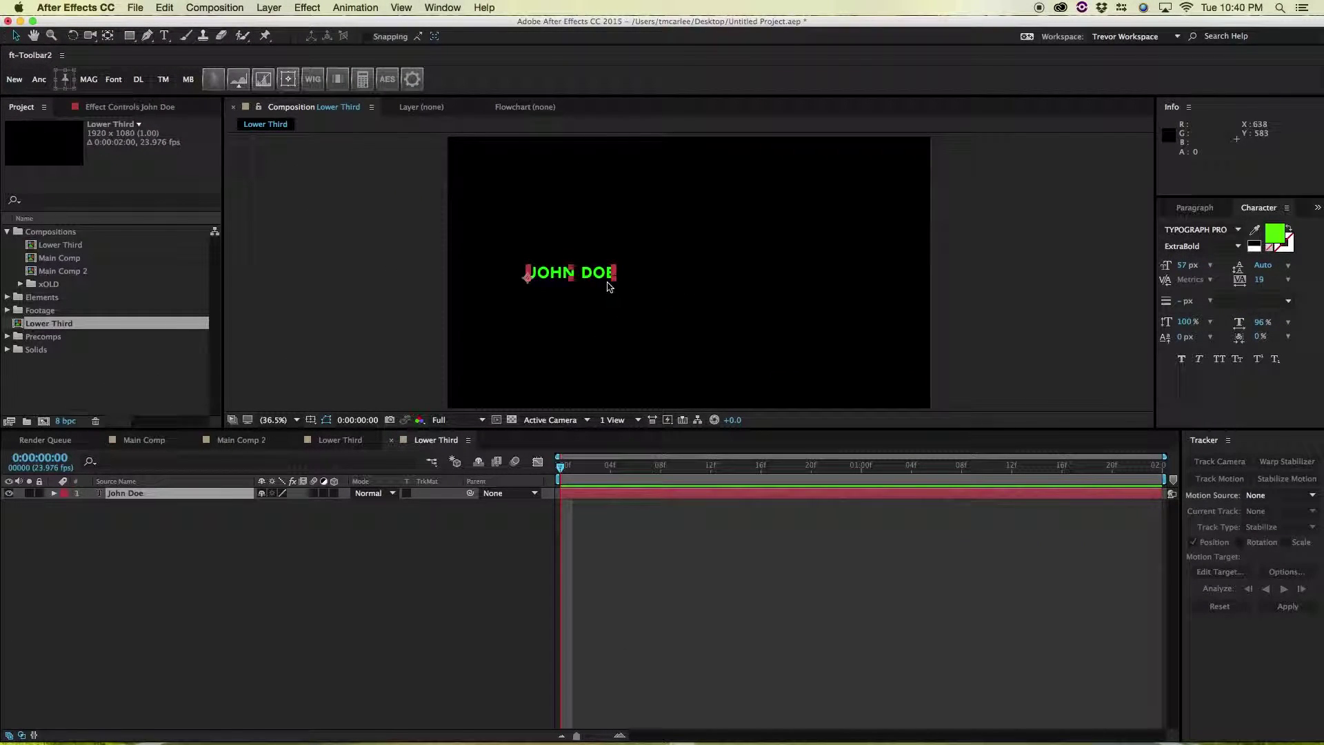
click(597, 272)
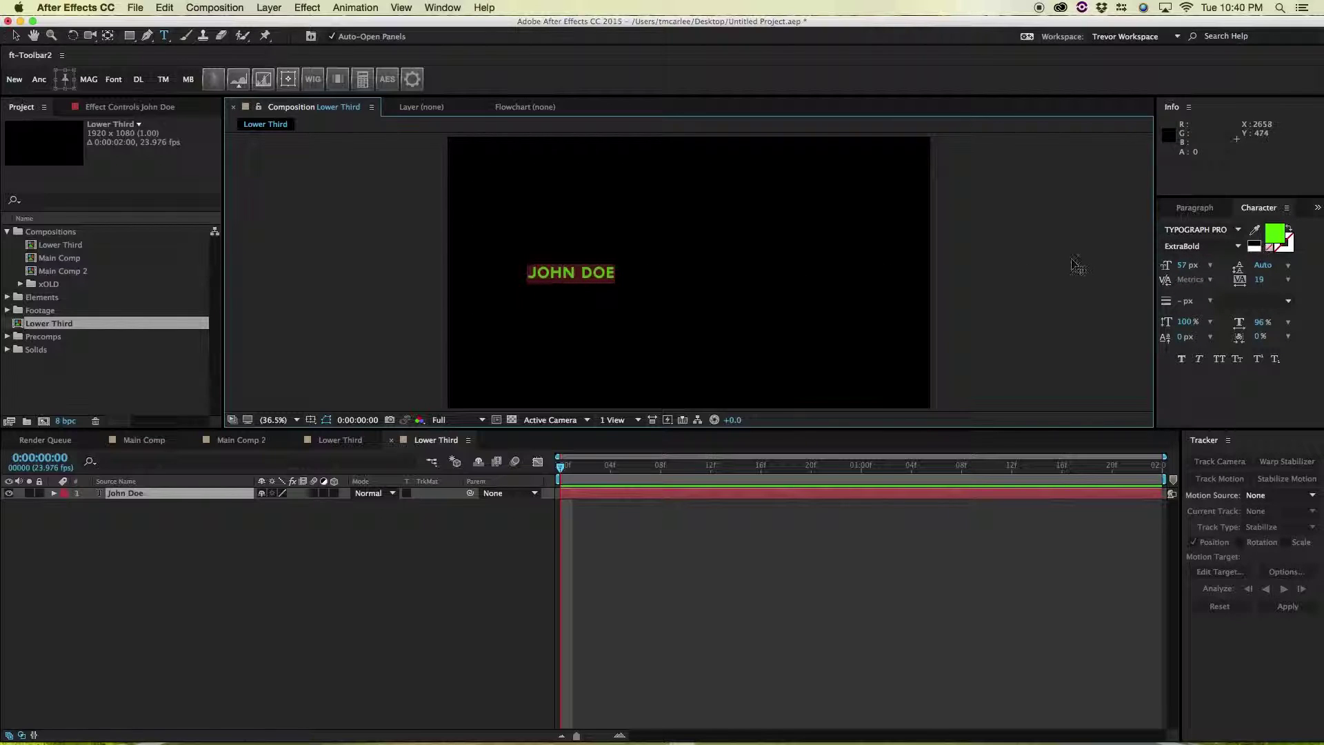
- Turn the JOHN DOE lettering white
click(532, 274)
drag(532, 273, 669, 284)
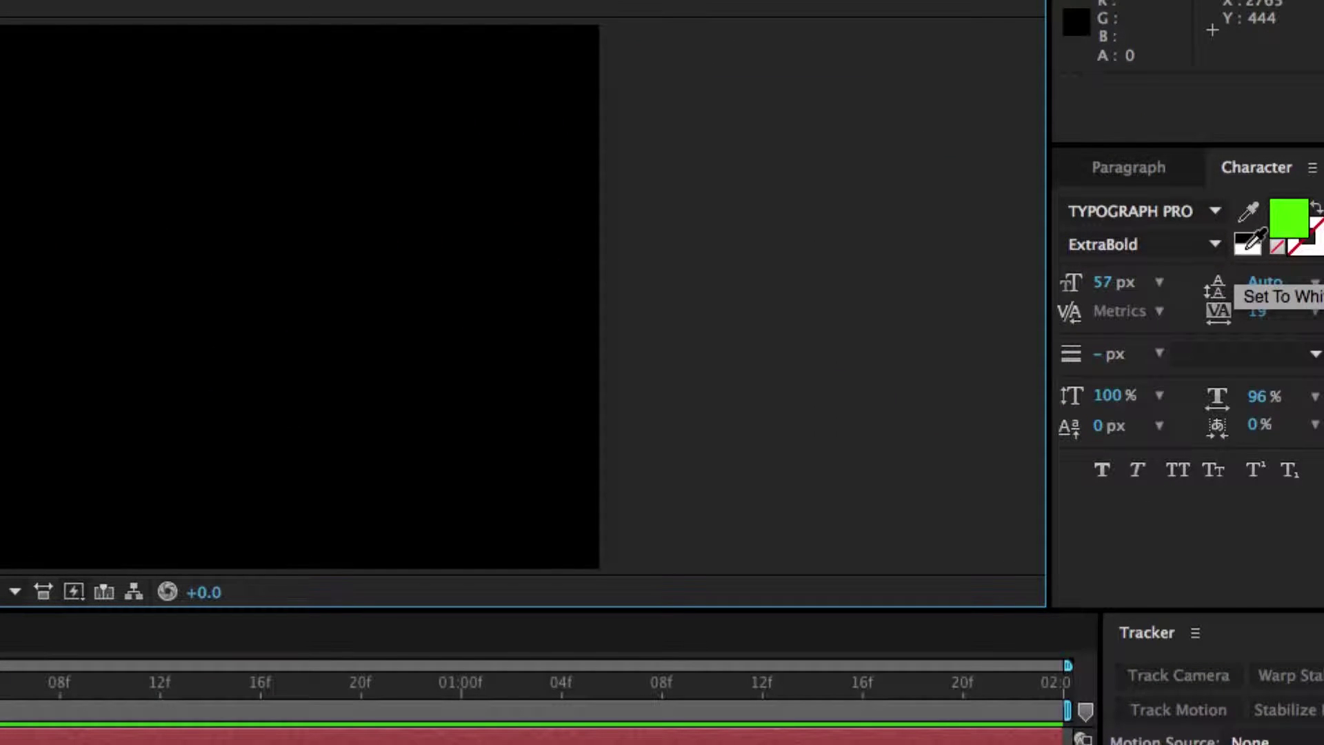
click(1250, 241)
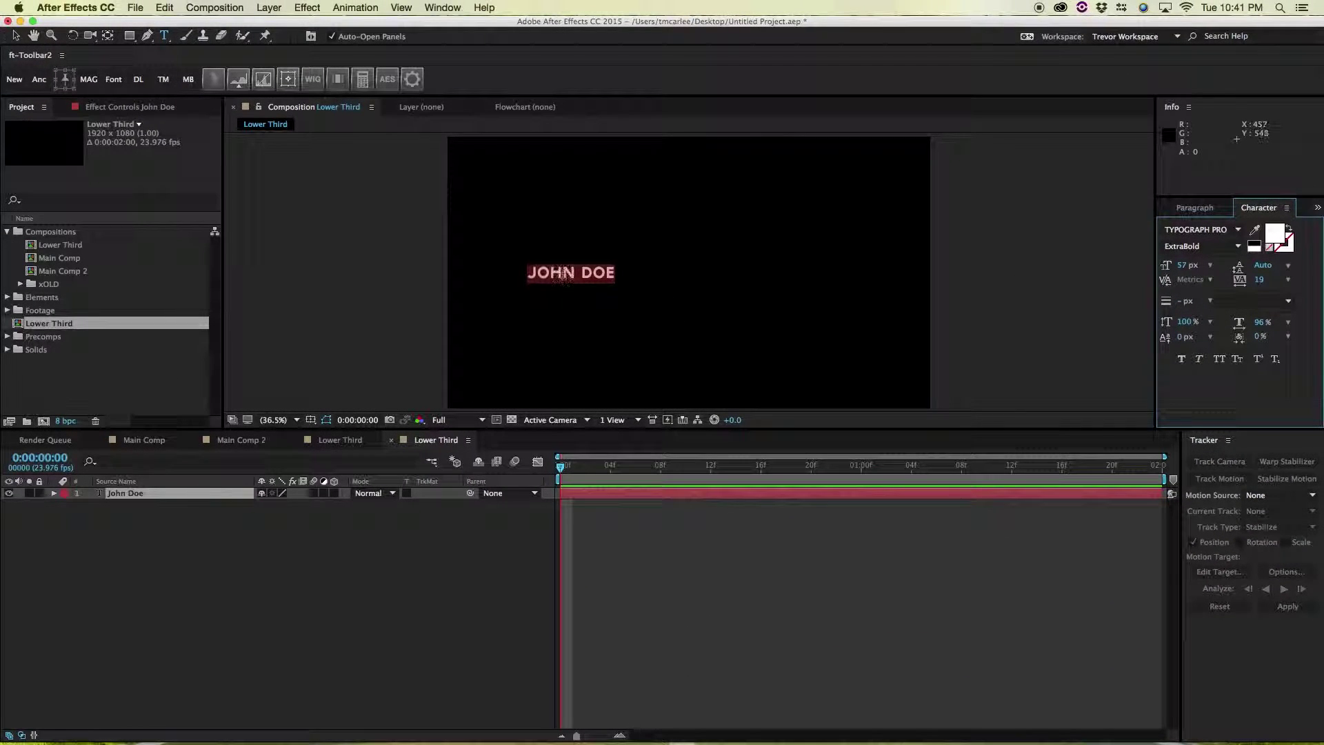
click(564, 274)
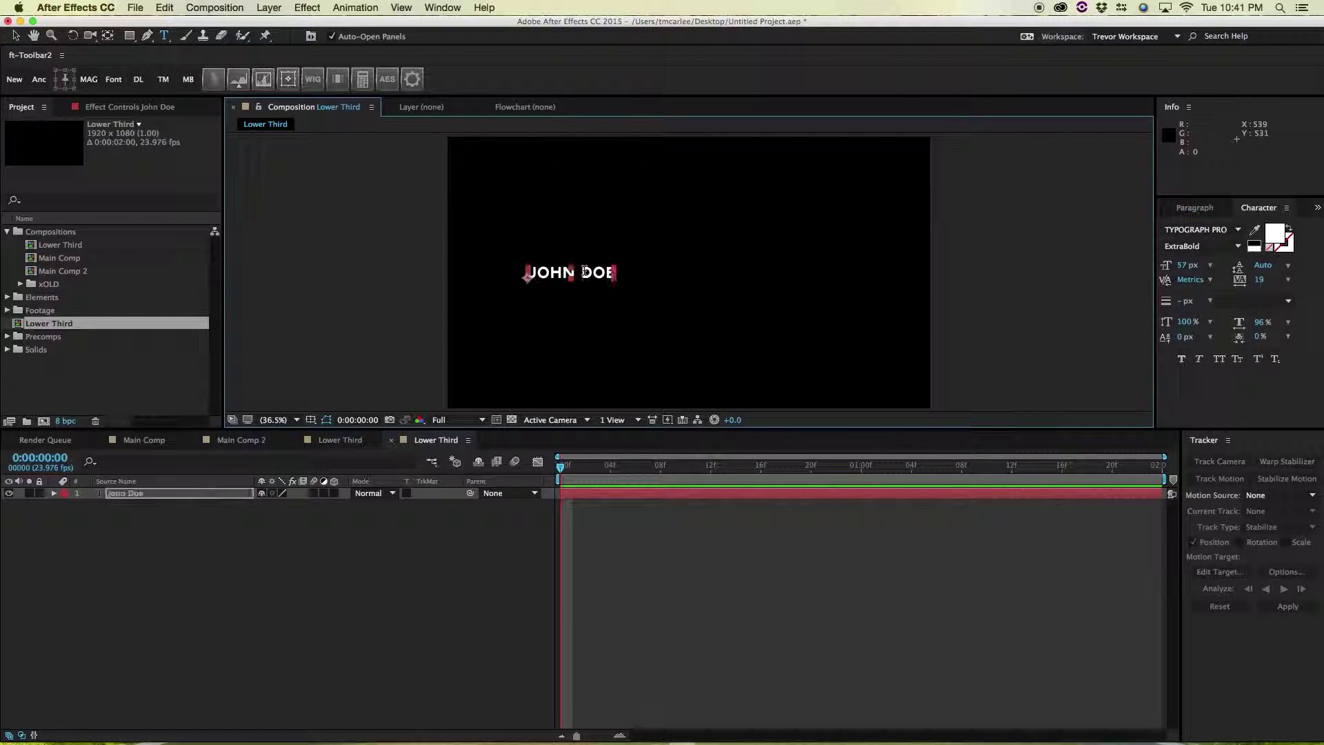
- Move the name to the lower left, lined up with the title-safe guide
key(v)
drag(585, 274, 571, 348)
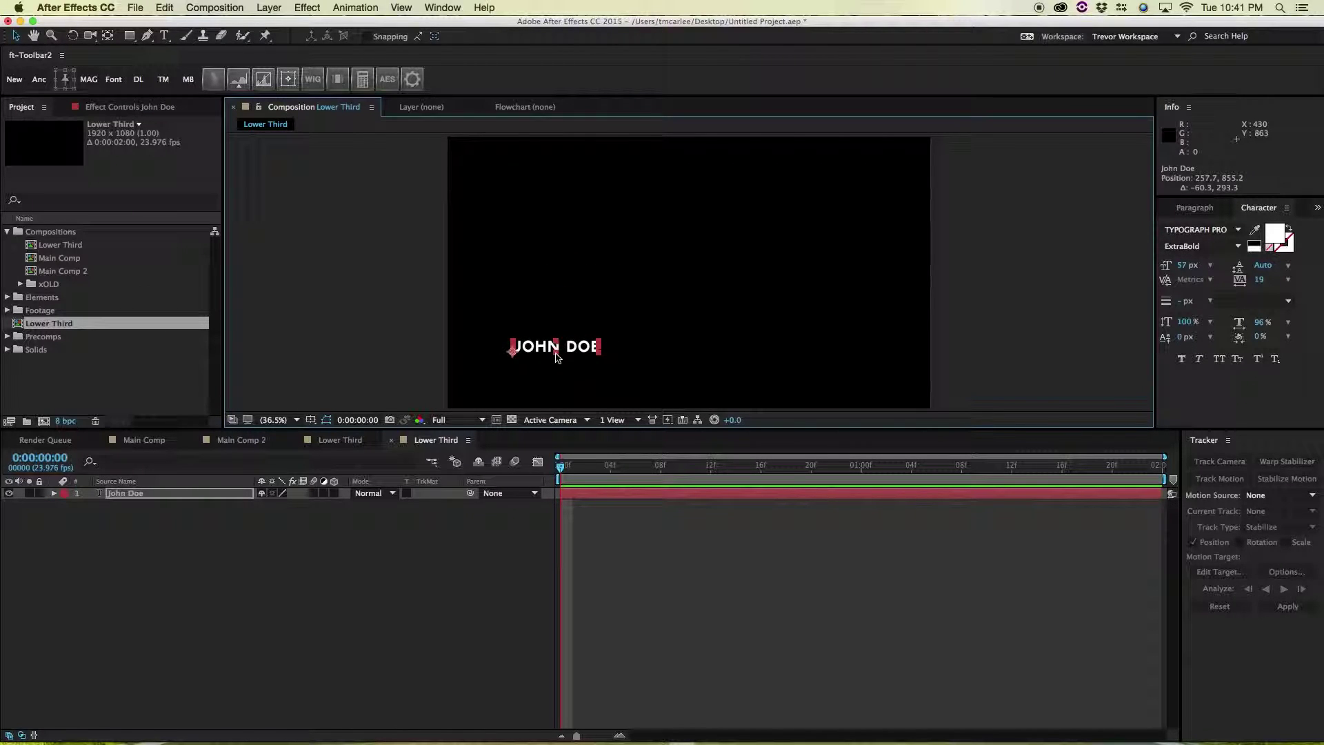
key(apostrophe)
mouse_move(567, 349)
mouse_down()
mouse_move(604, 344)
mouse_move(579, 352)
mouse_up()
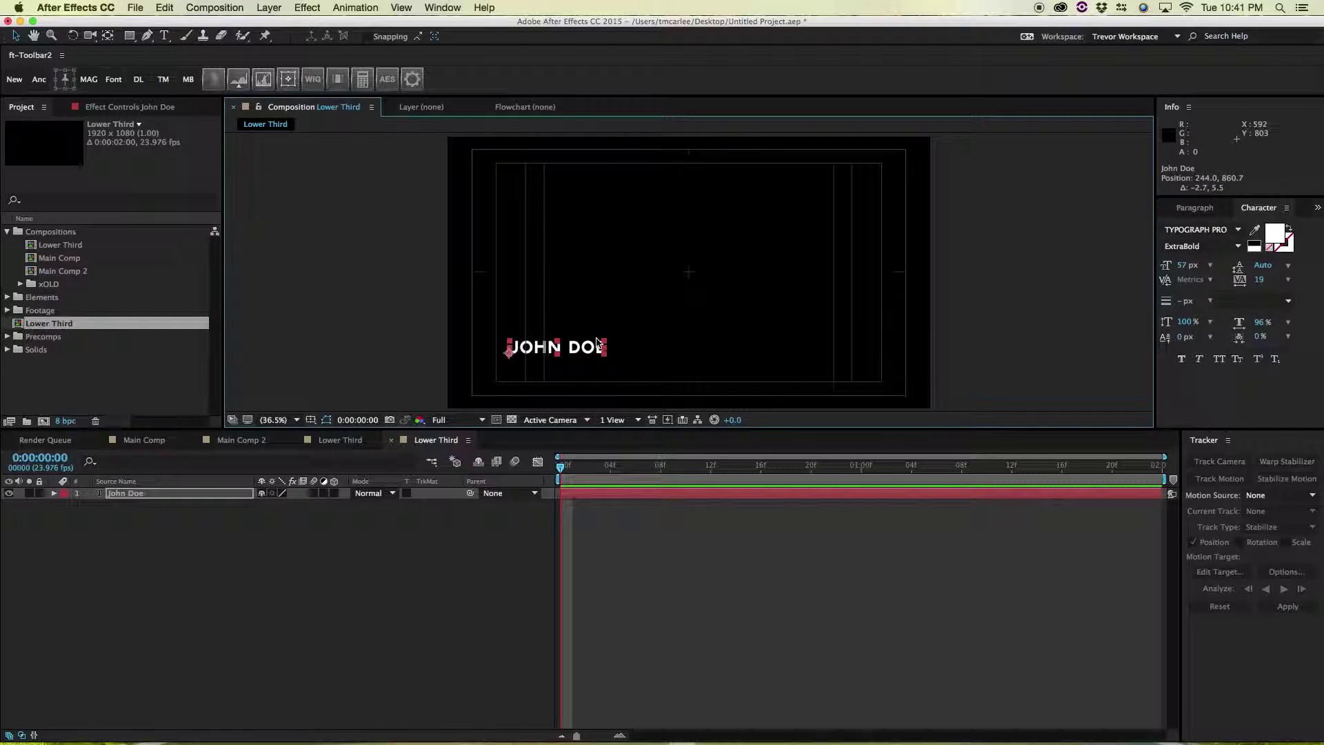
- Change the name's font to Helvetica and enlarge it to 92 px
double_click(591, 349)
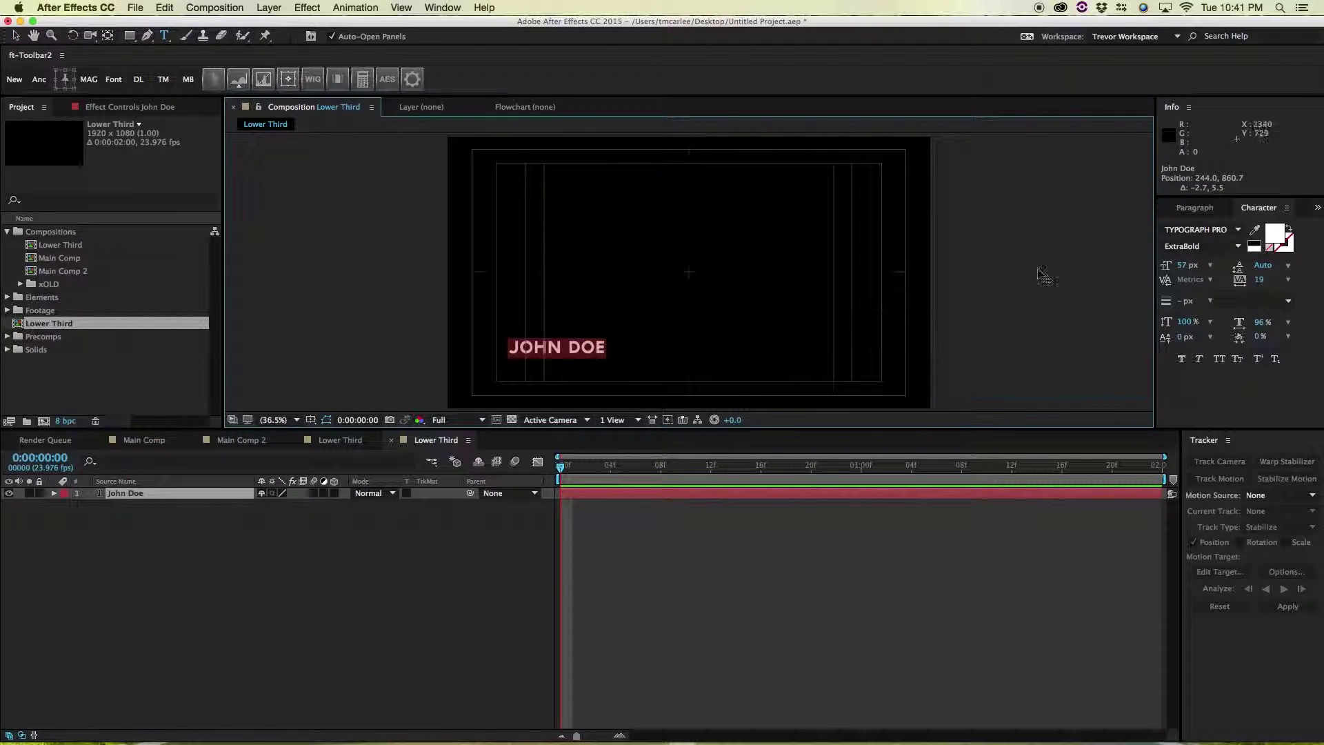
click(1191, 229)
text(Helvetica)
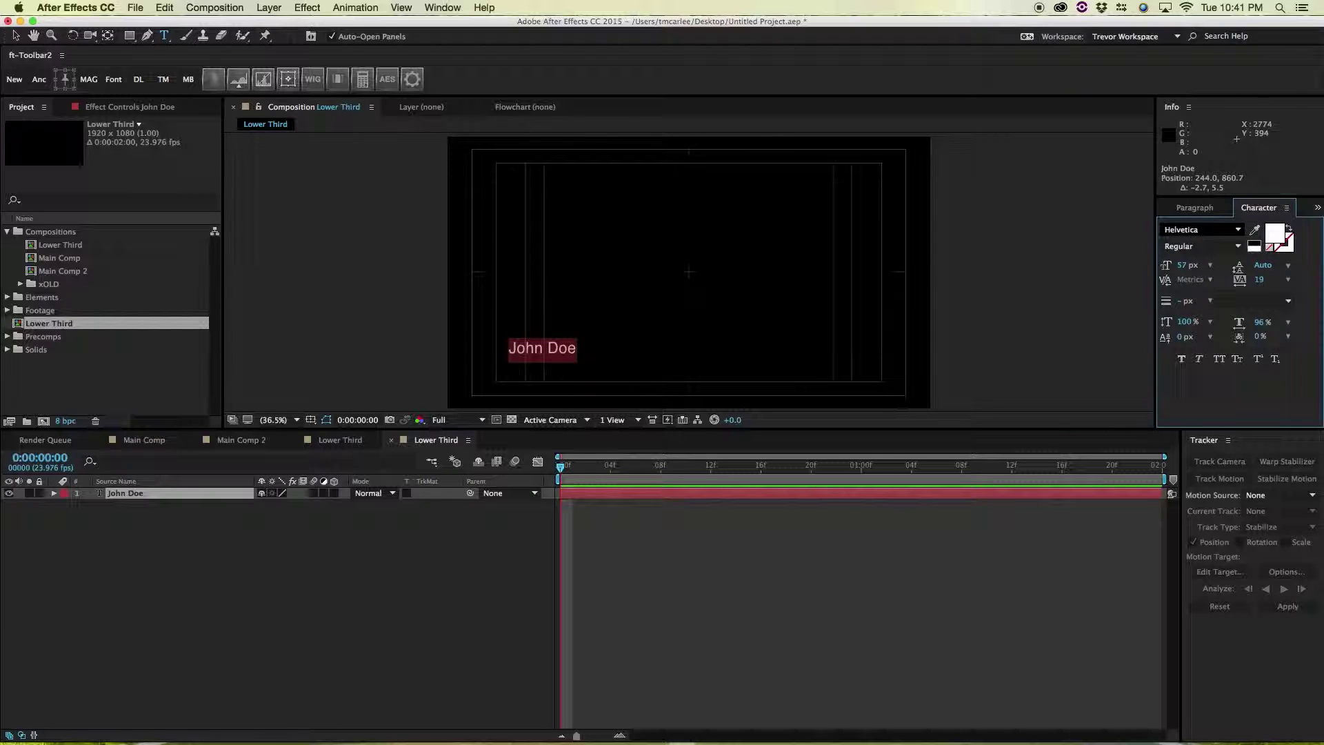
click(1232, 246)
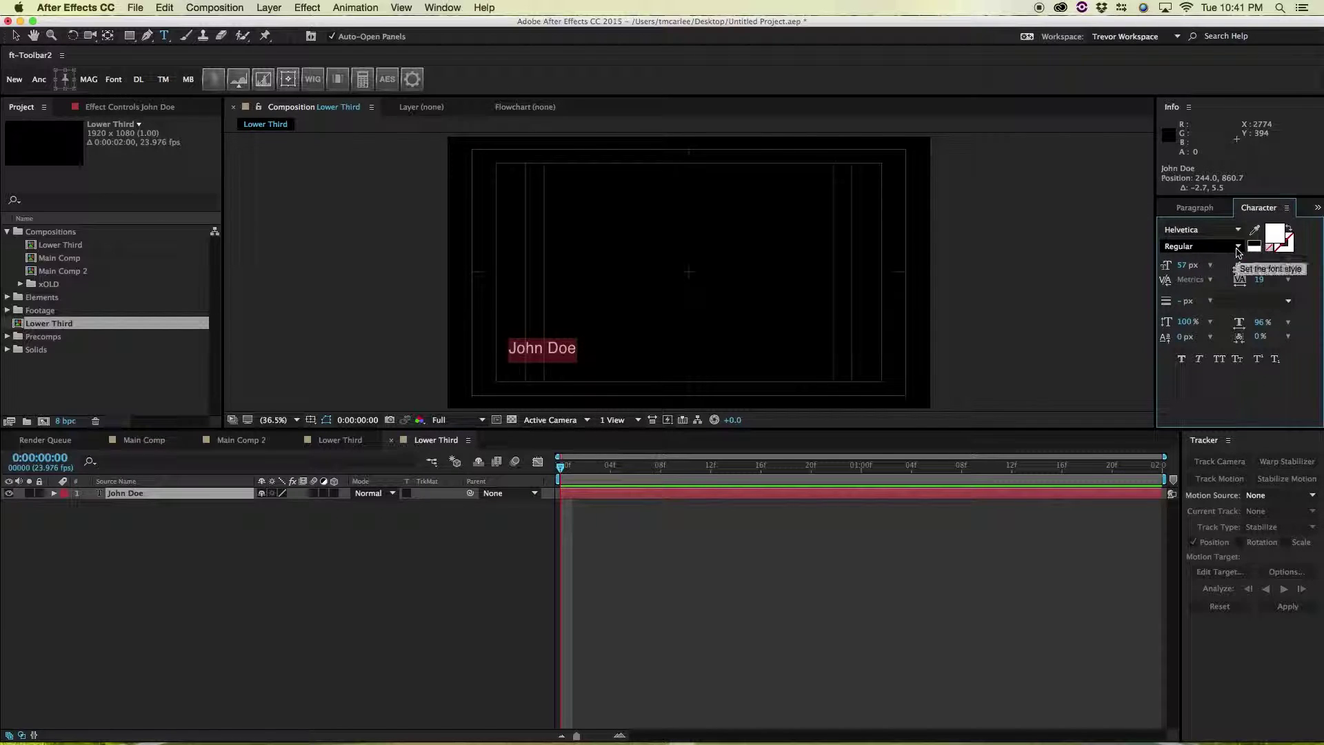
click(1241, 250)
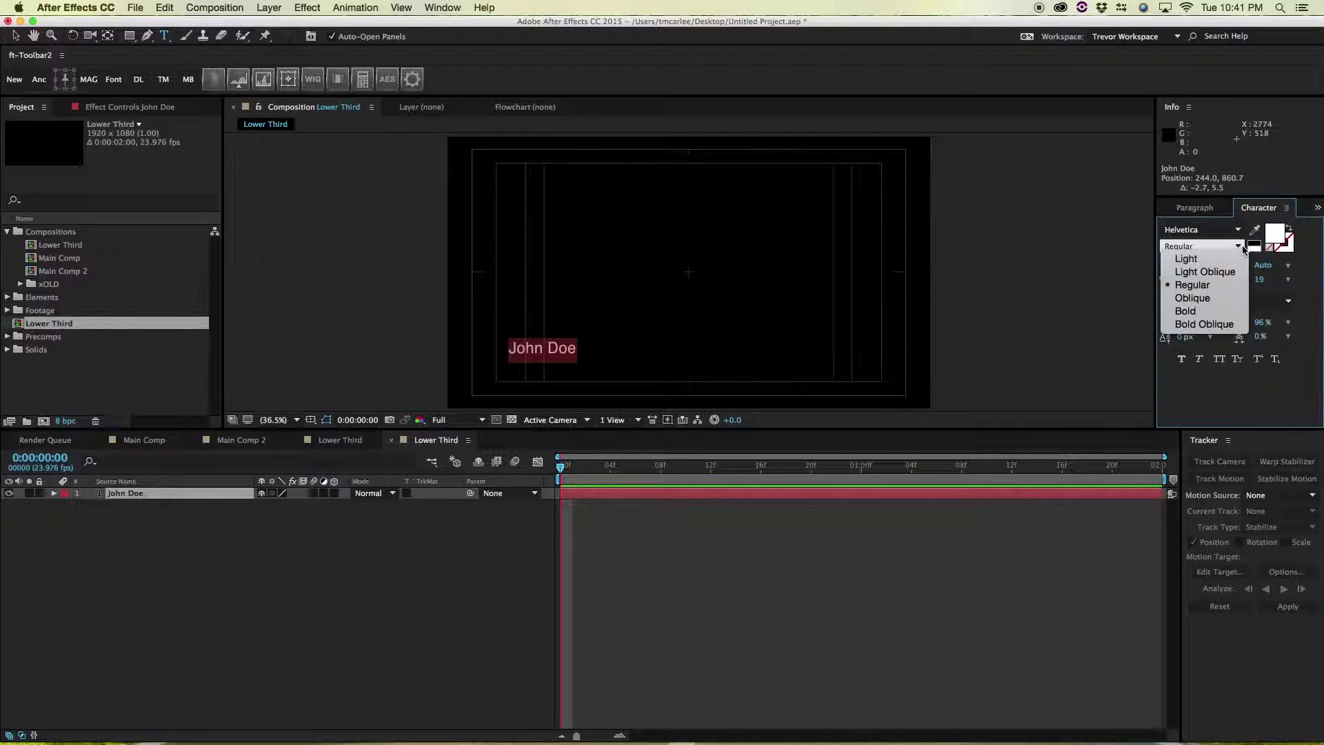
click(1193, 285)
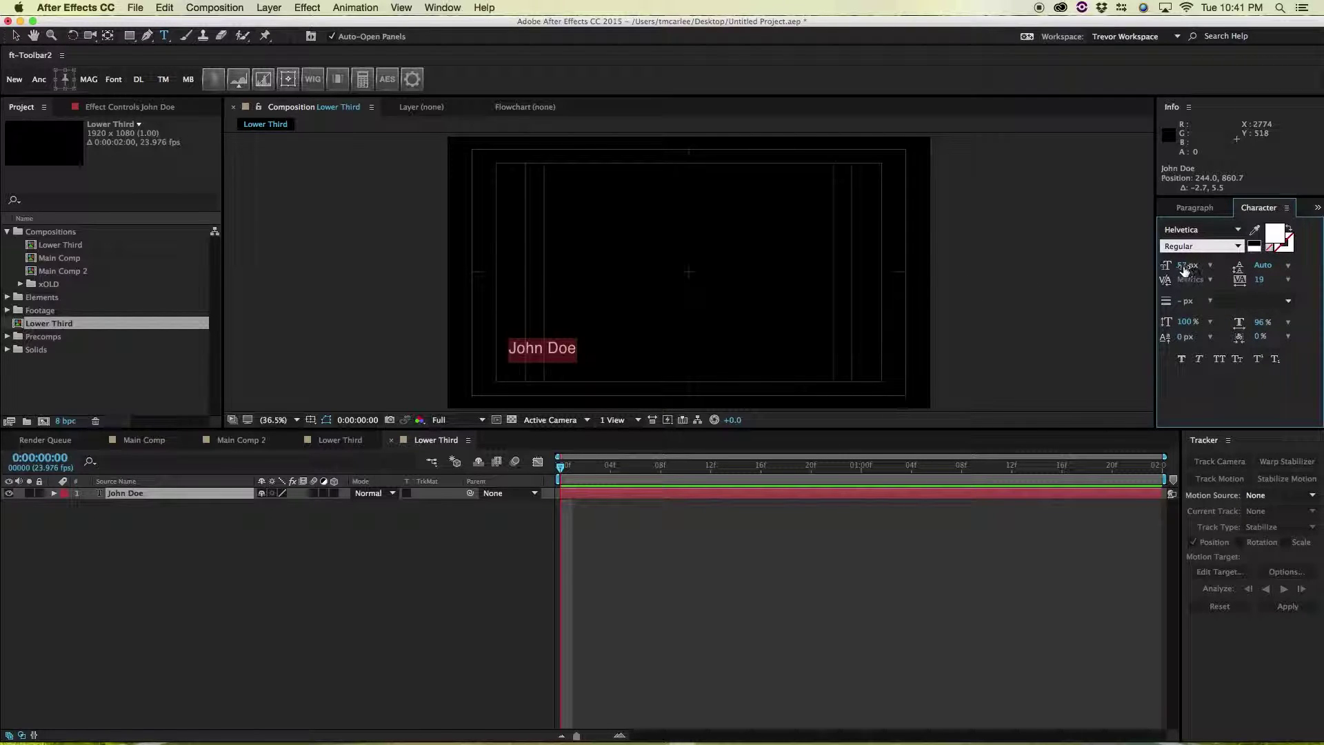
drag(1185, 265, 1214, 265)
- Set the name's font style to Bold
click(565, 337)
key(super+a)
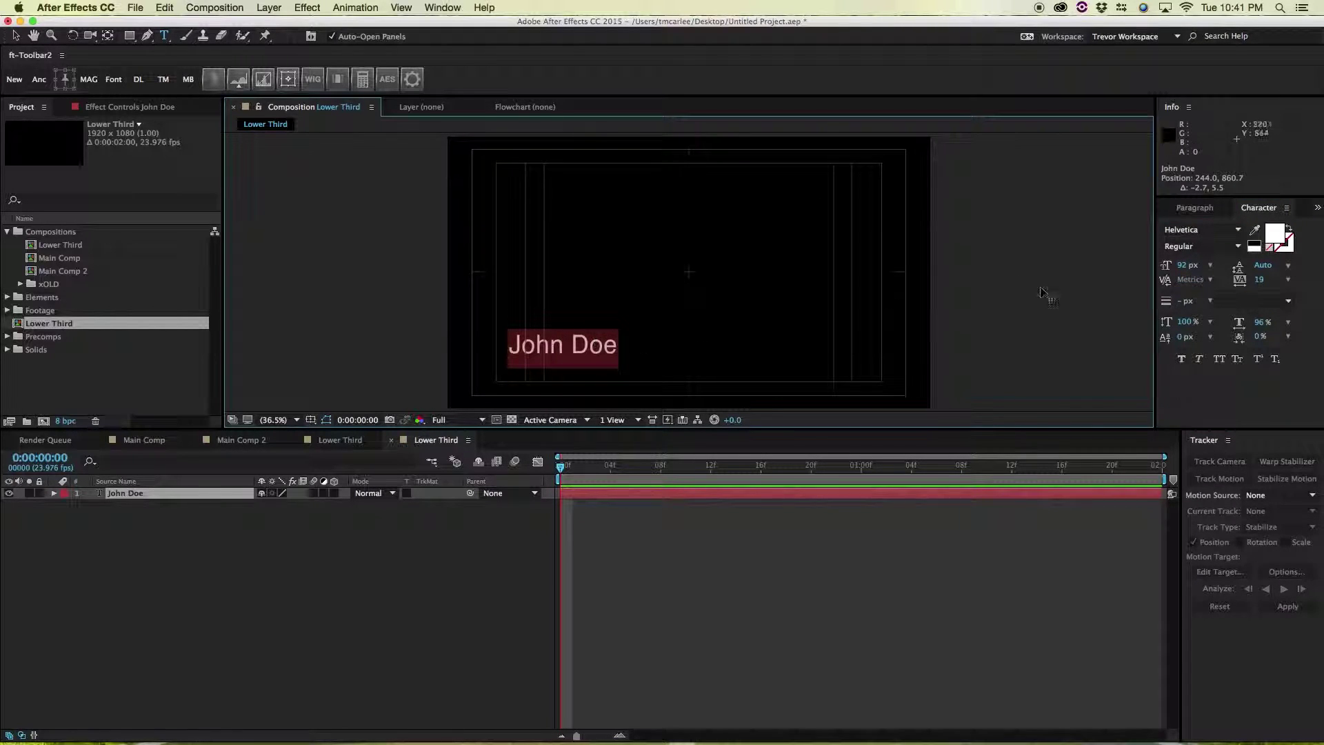
click(1238, 246)
click(1185, 310)
click(655, 339)
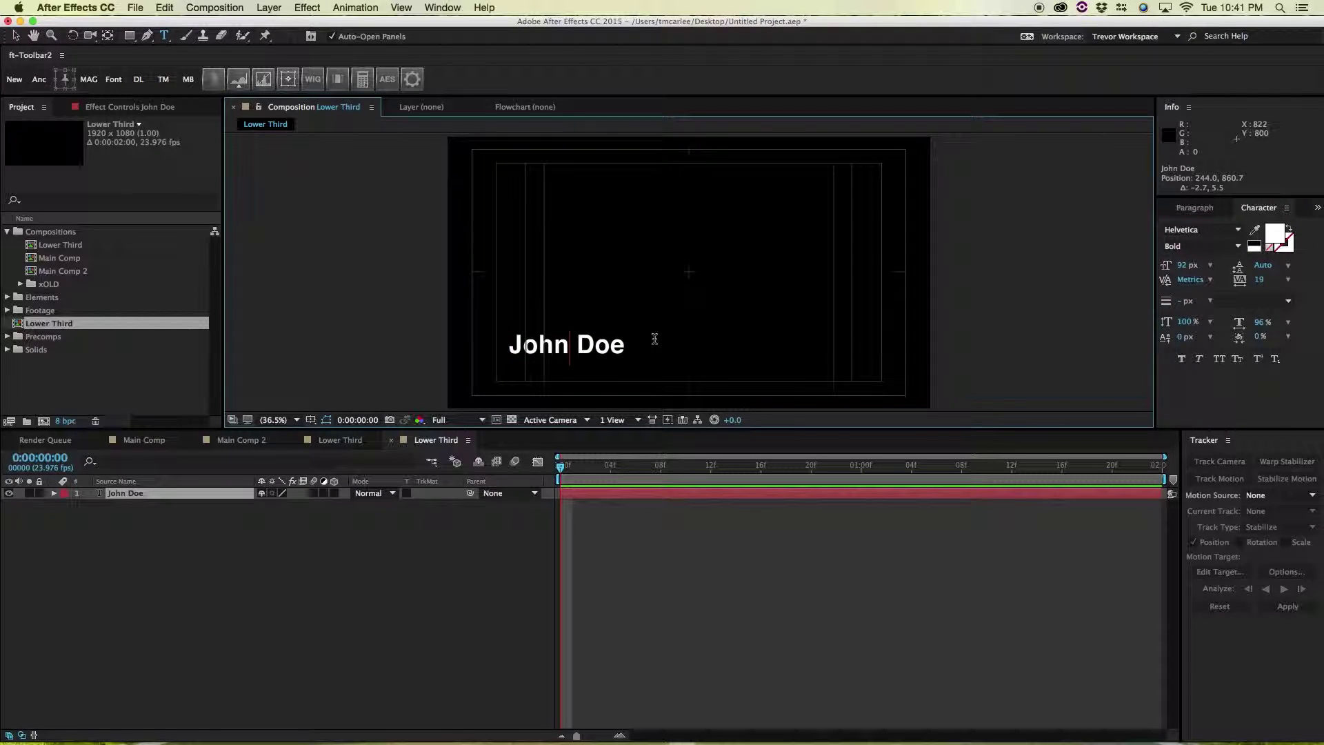
key(Escape)
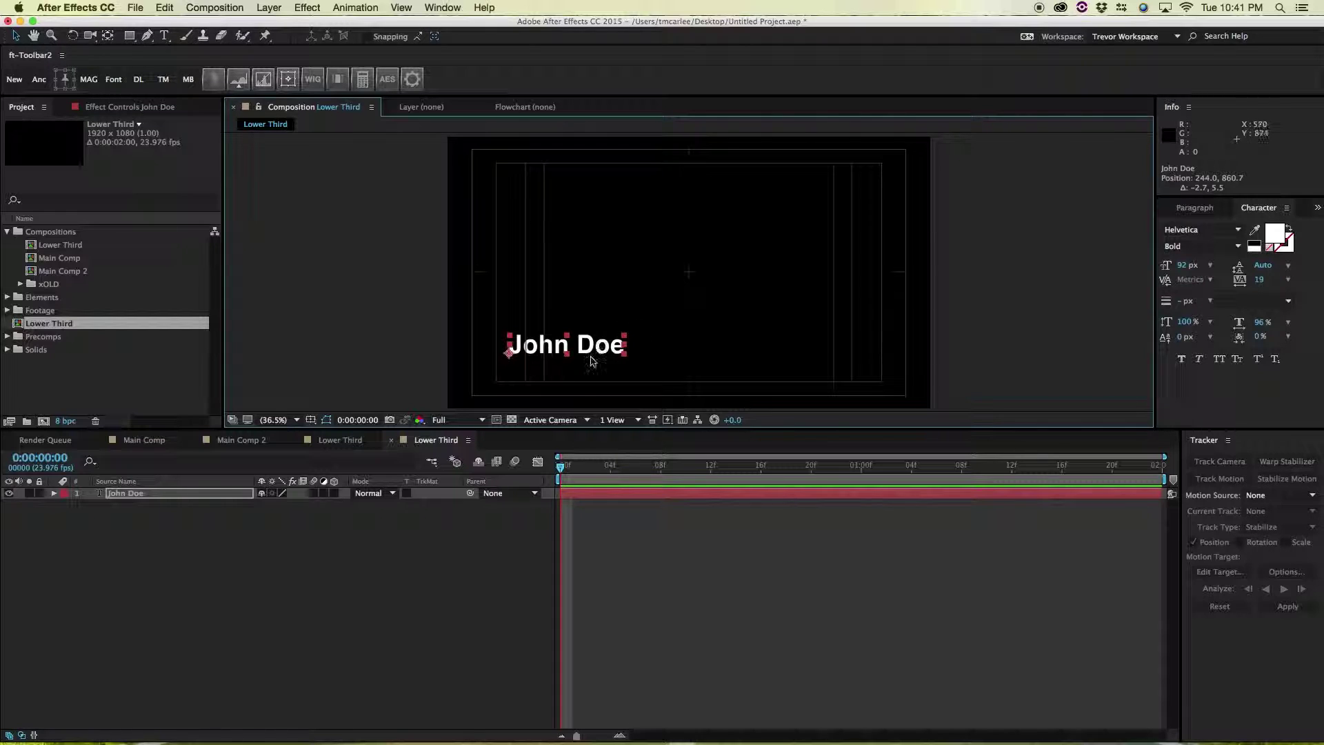
- Duplicate the John Doe layer and place the copy just below the original
key(super+d)
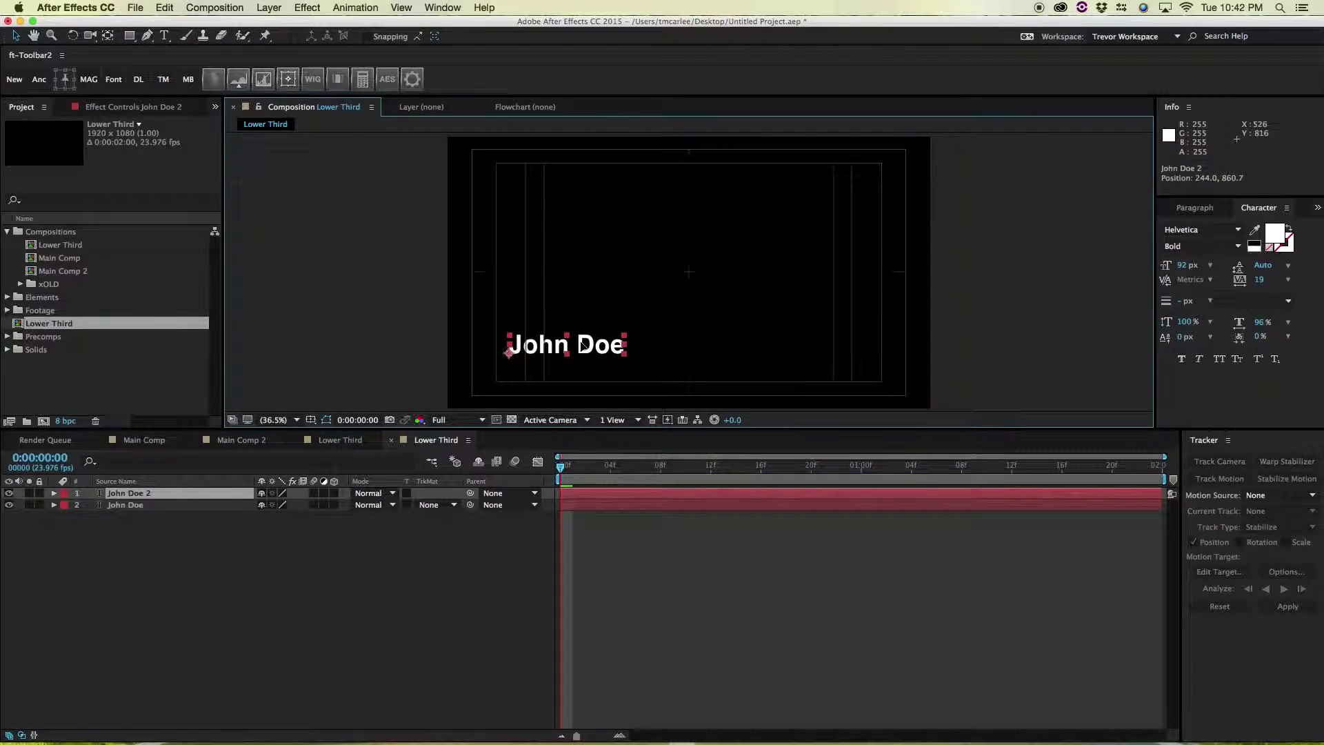
mouse_move(583, 342)
mouse_down()
mouse_move(583, 367)
mouse_move(583, 281)
mouse_move(584, 383)
mouse_move(583, 312)
mouse_move(663, 341)
mouse_move(609, 354)
mouse_move(723, 352)
mouse_move(681, 352)
mouse_move(715, 351)
mouse_move(600, 259)
mouse_move(578, 368)
mouse_up()
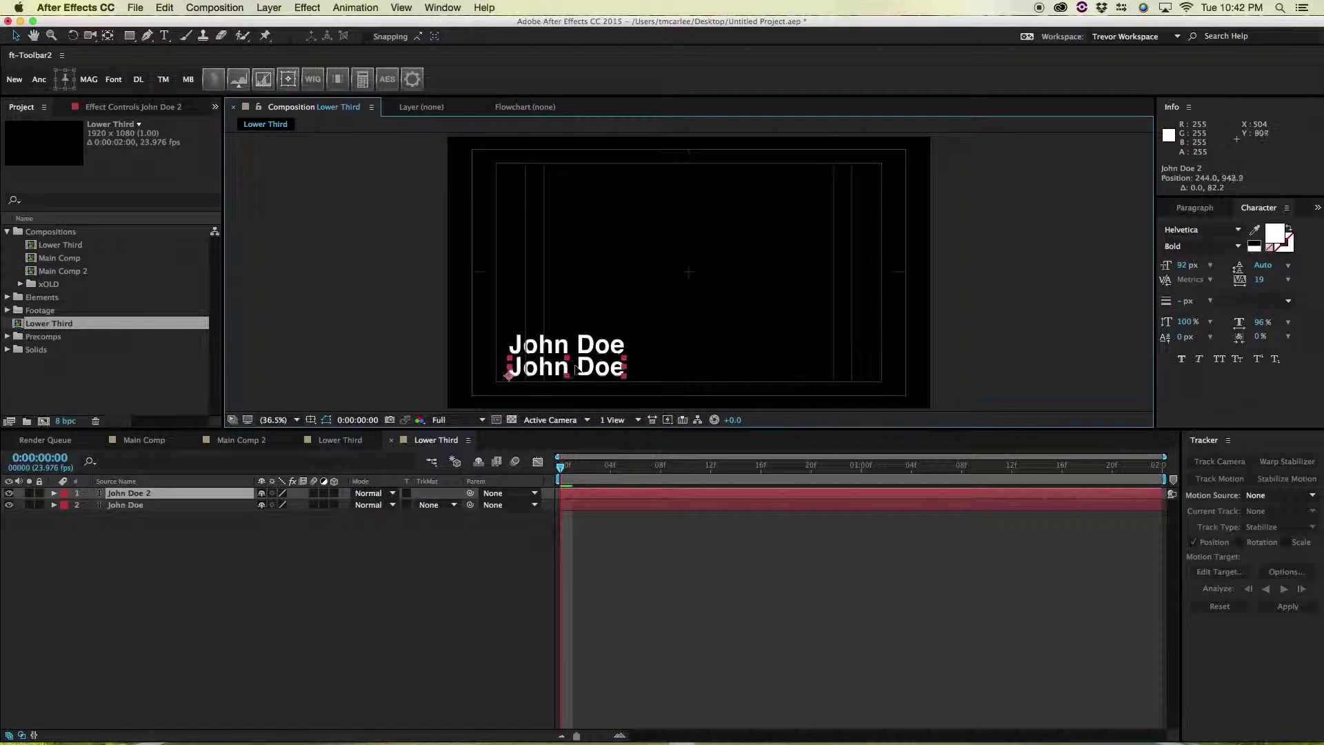
key(Return)
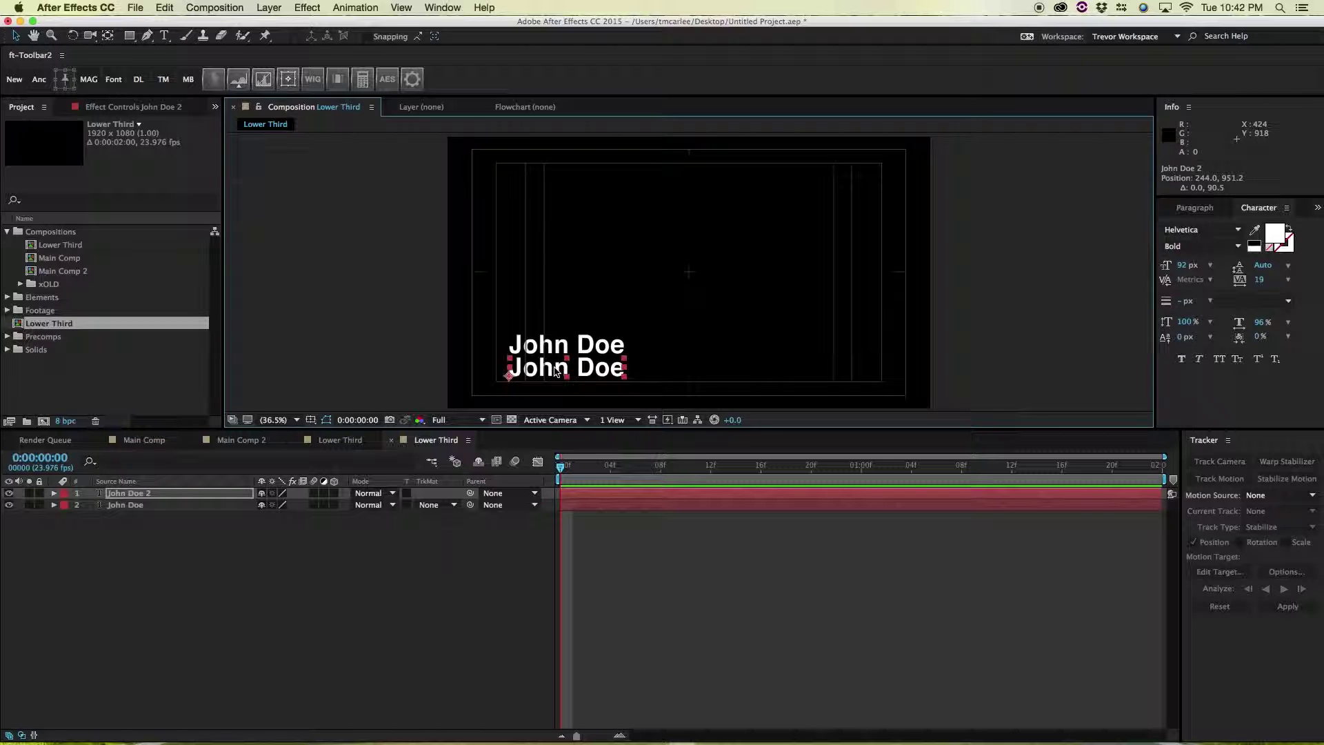
- Replace the copy's text with 'FANCY GUY'
double_click(555, 367)
text(FANCY GUY)
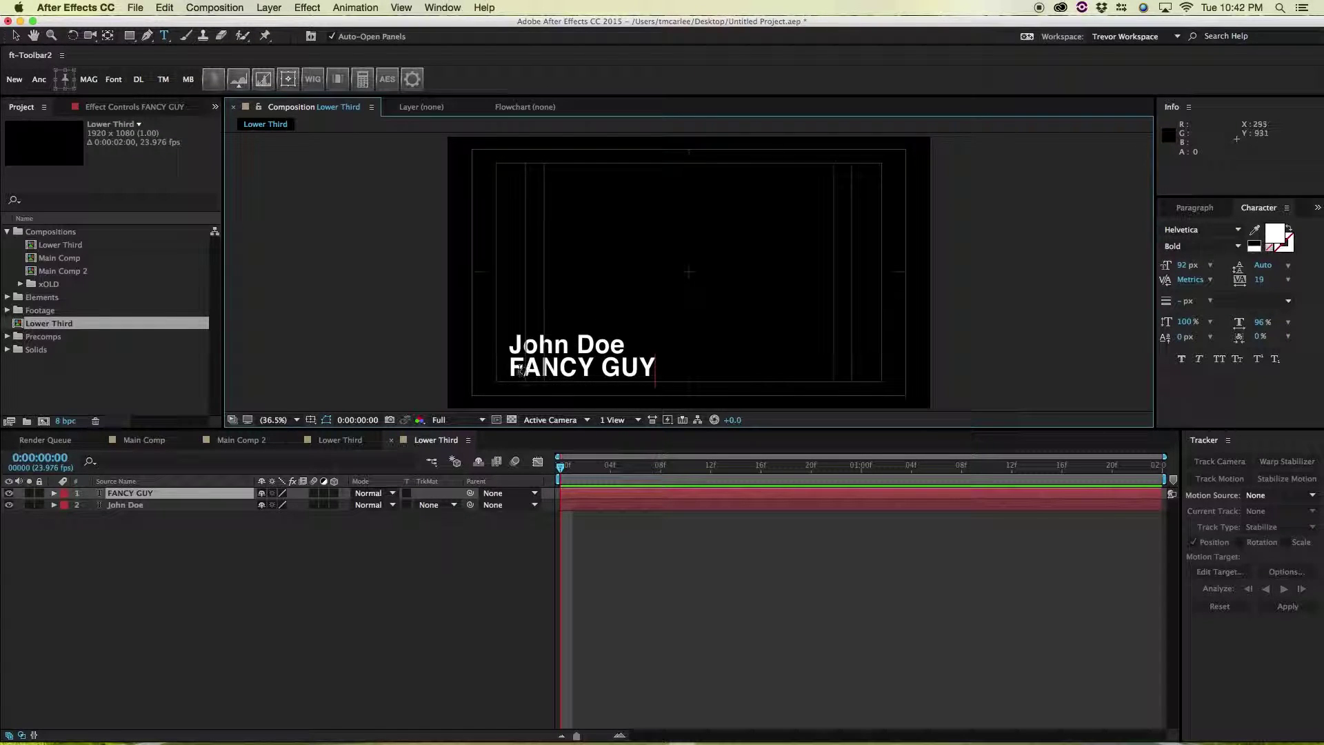
drag(511, 369, 666, 366)
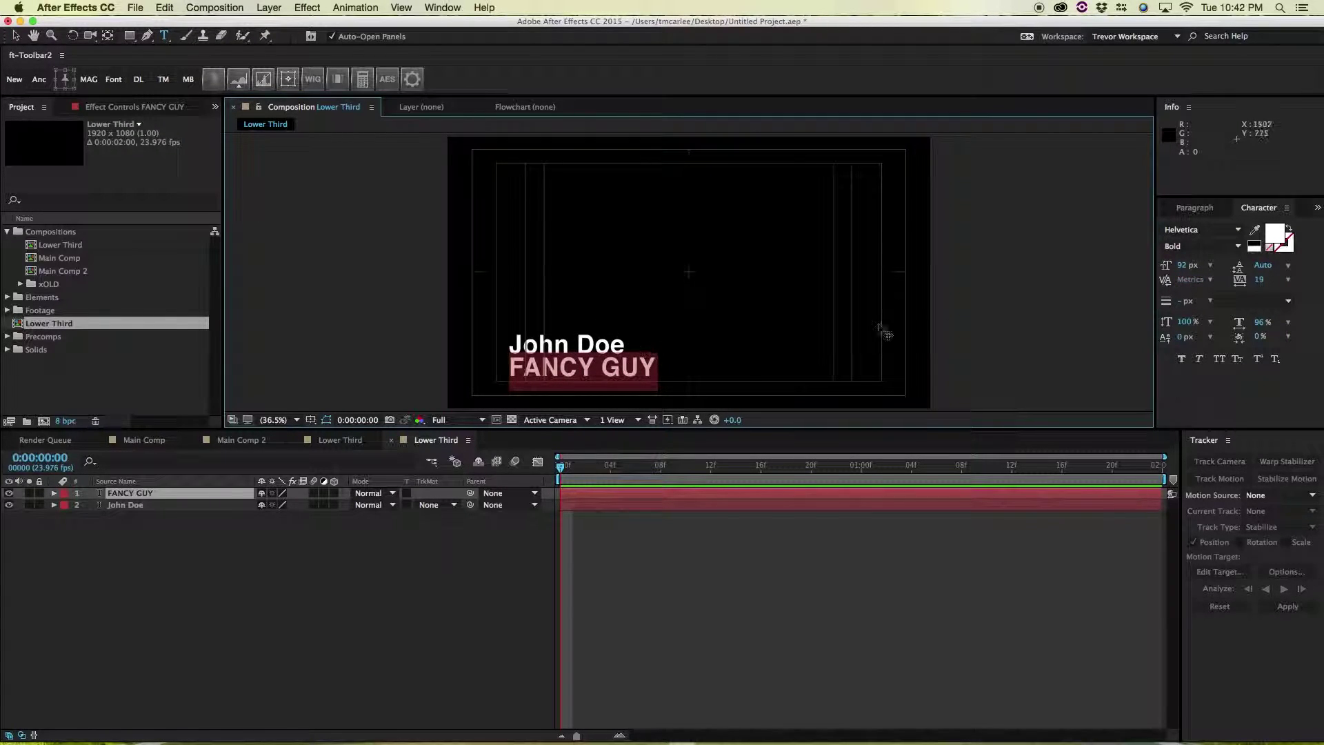
- Set FANCY GUY to Regular weight at 72 px and nudge it slightly up
click(1232, 249)
click(1192, 283)
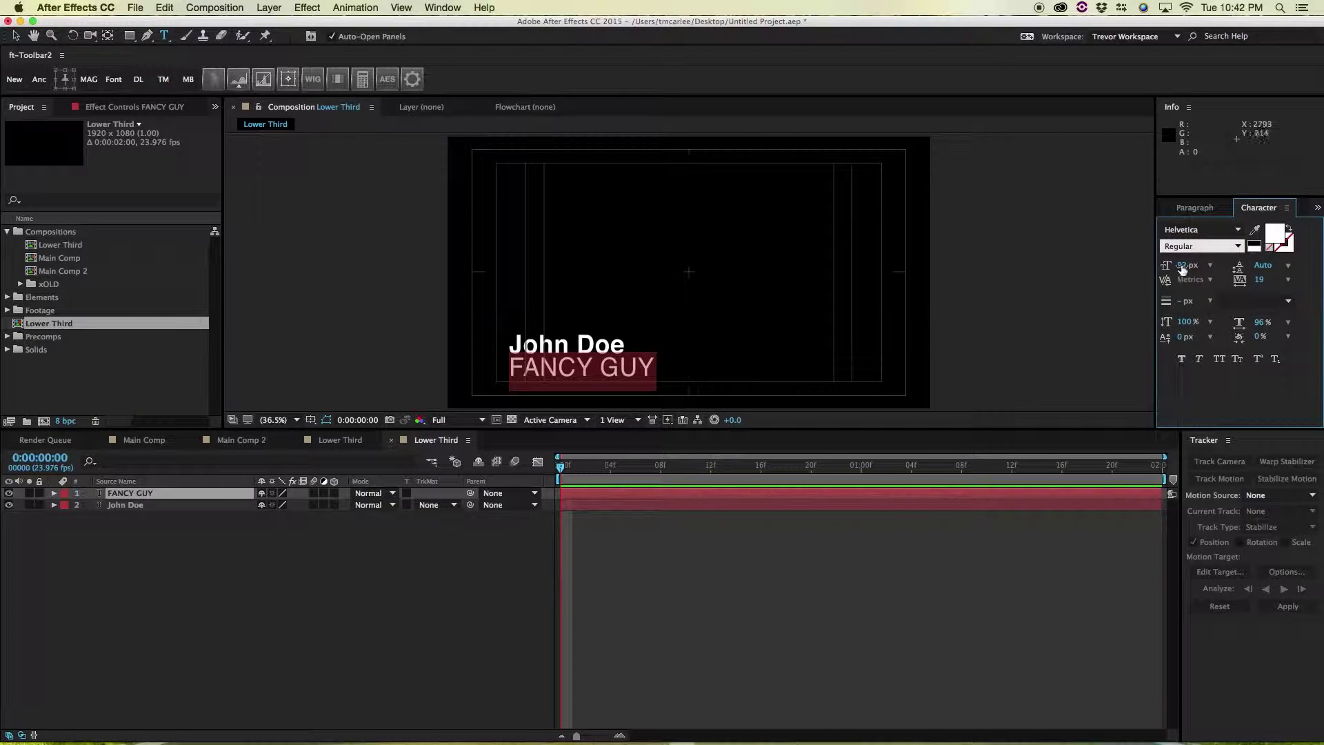
drag(1182, 268, 1179, 268)
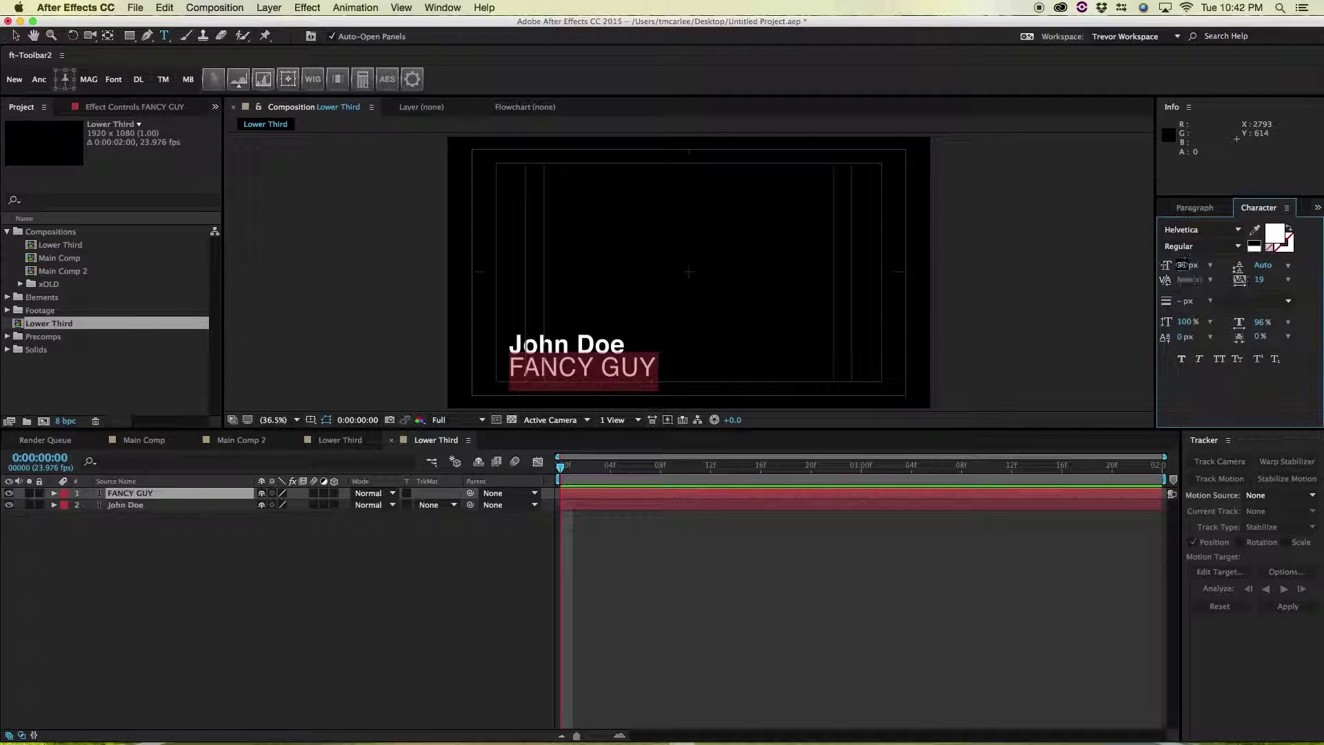
drag(1187, 260, 1167, 265)
click(606, 358)
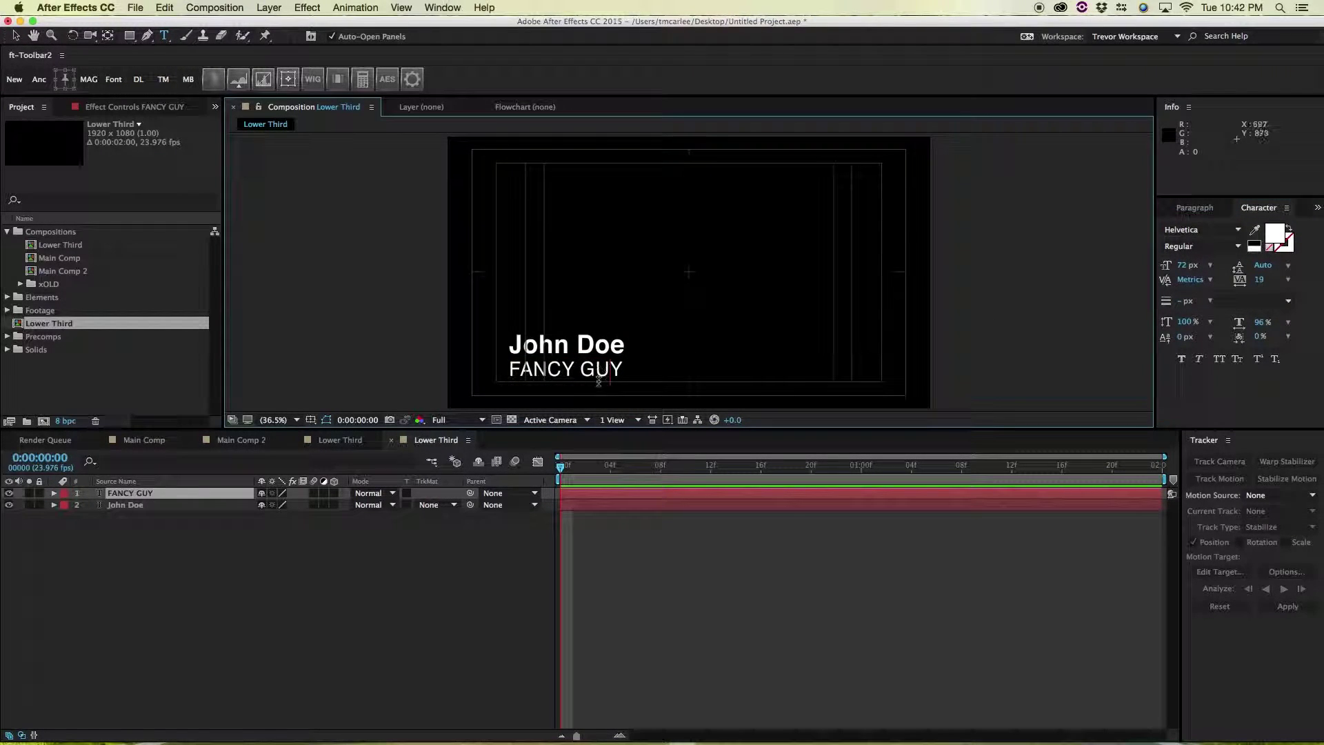
key(v)
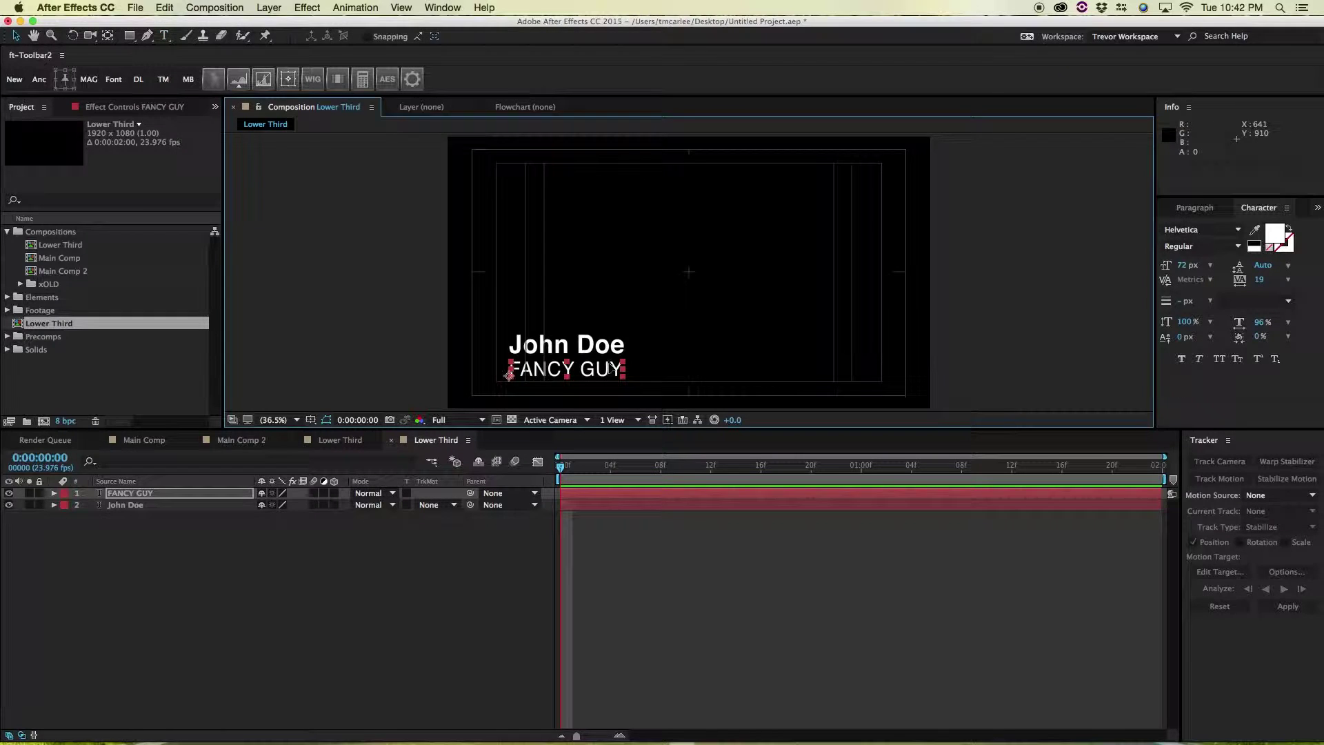
drag(613, 369, 611, 367)
- Toggle the viewer between whole-frame and 100% zoom, ending at 100%
click(629, 338)
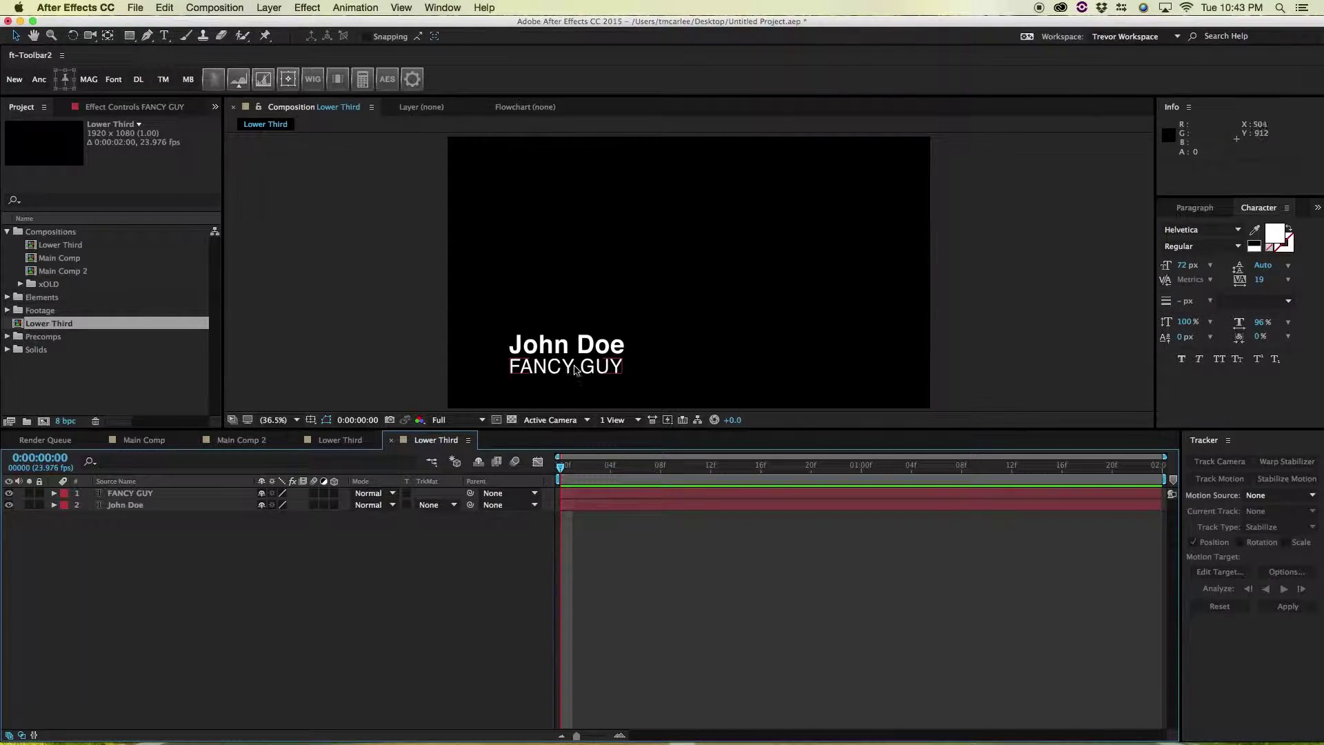
key(slash)
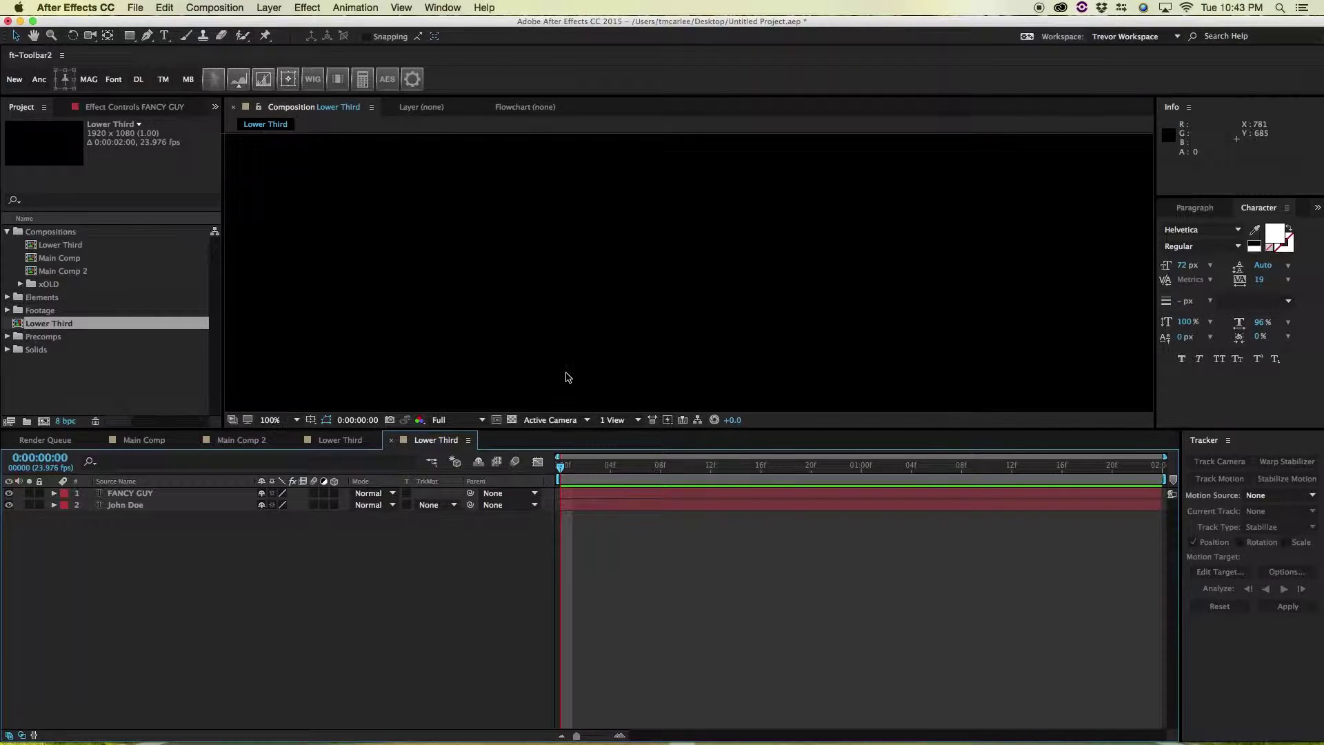
scroll(547, 371, up, 2)
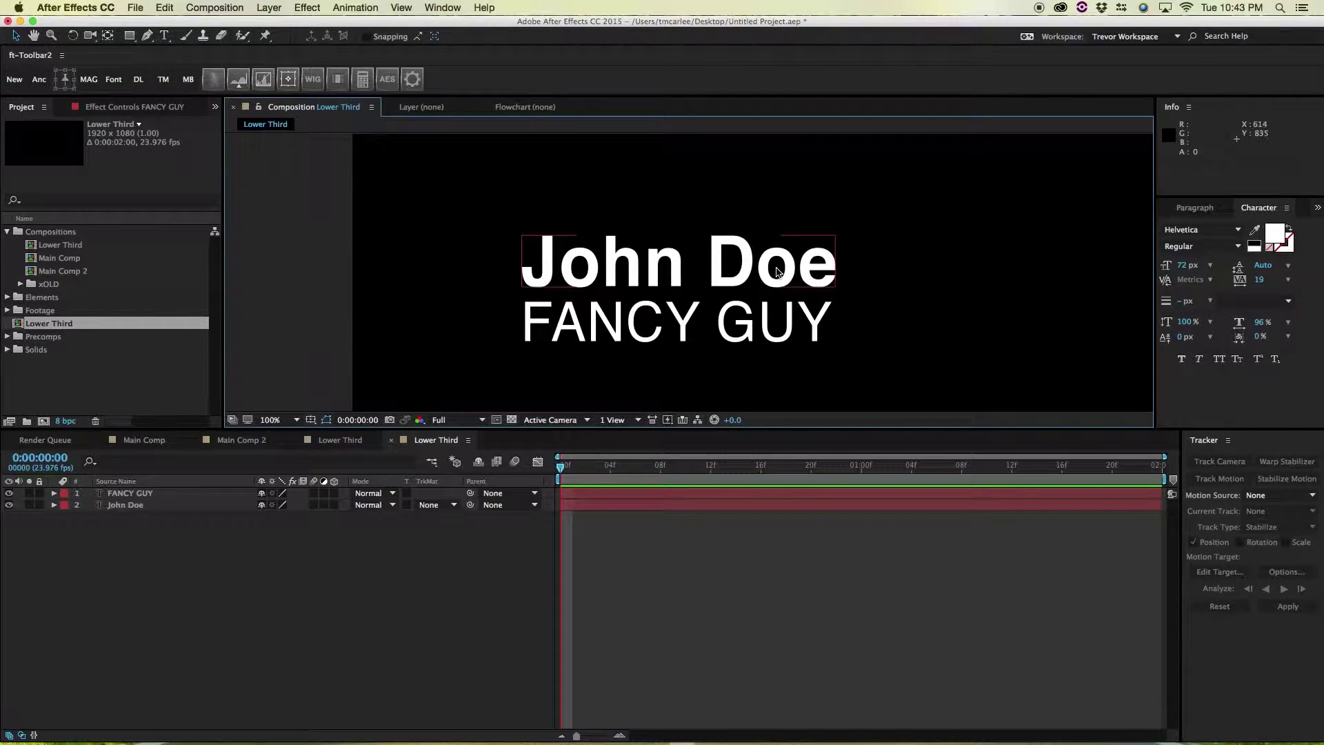
key(shift+slash)
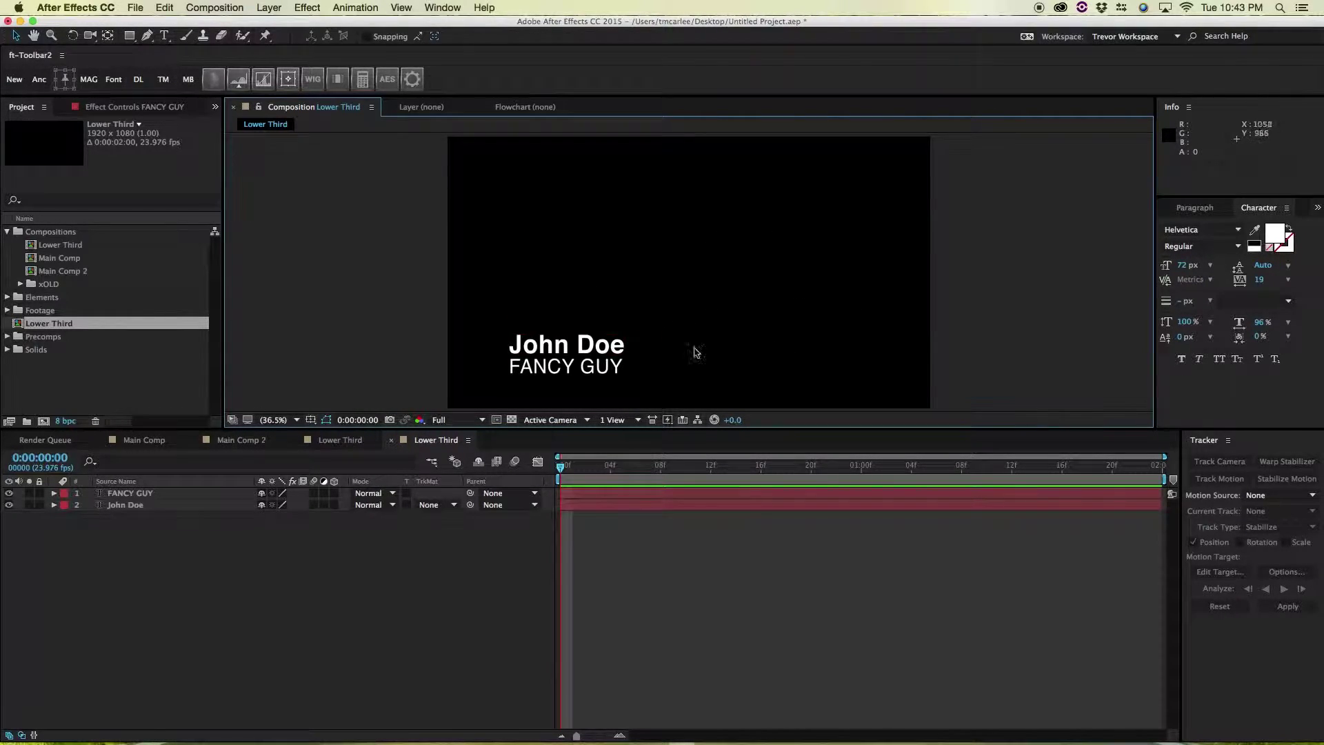
key(slash)
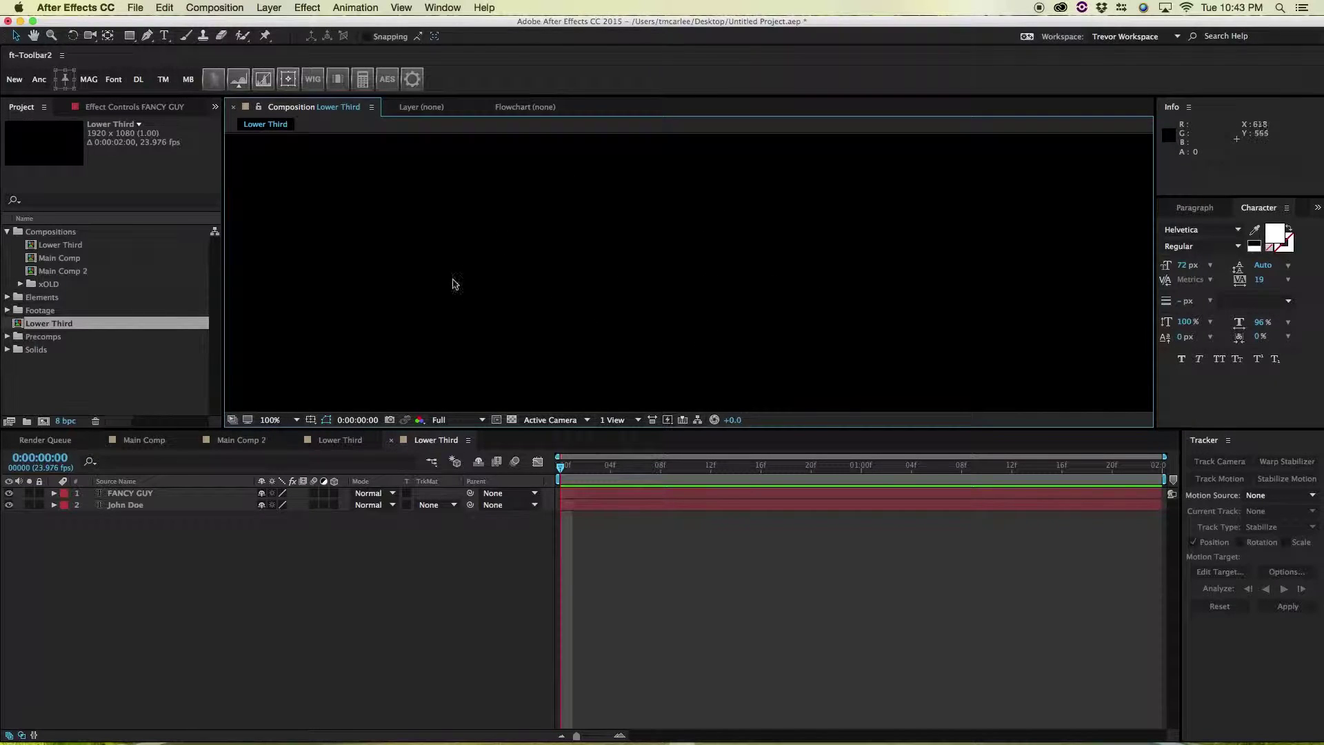
key(shift+slash)
key(slash)
- Pan the 100% view so the John Doe and FANCY GUY text sits centred
key(h)
drag(442, 357, 503, 314)
key(v)
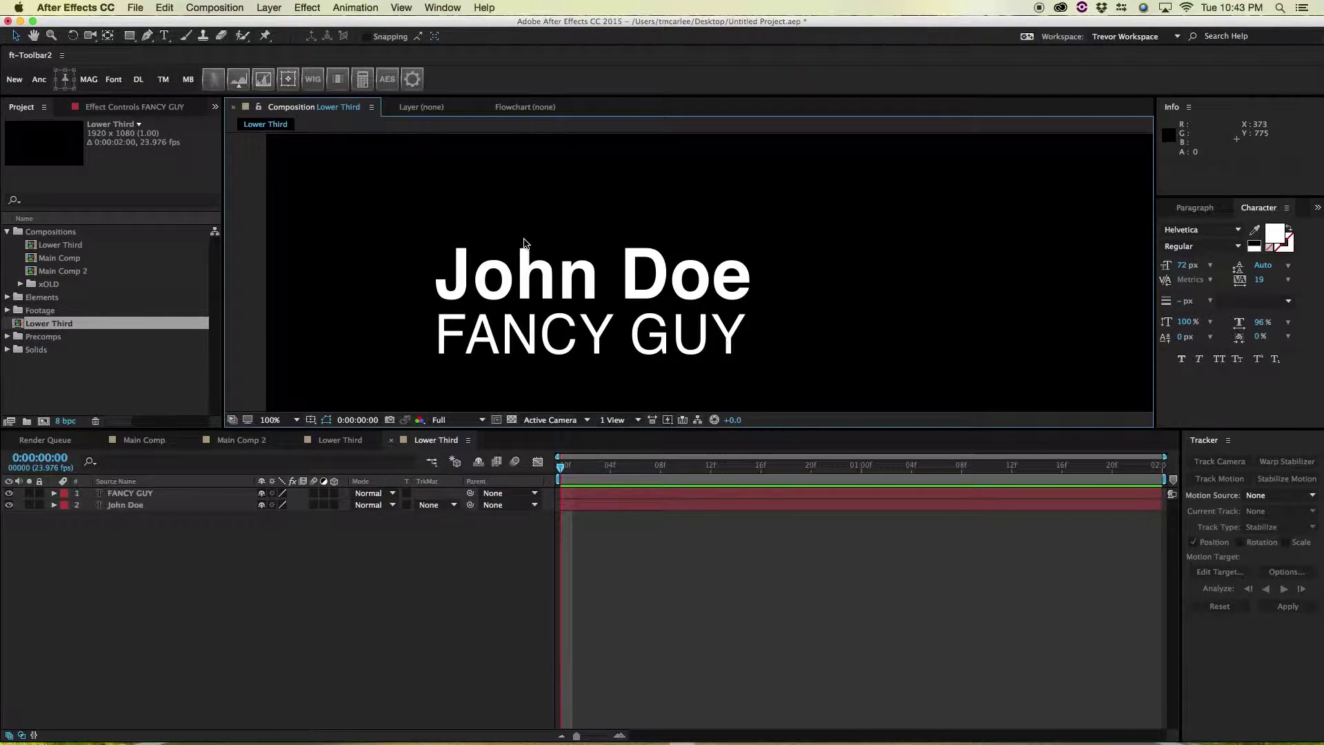
key(h)
drag(742, 242, 819, 192)
- Colour the word FANCY yellow
key(v)
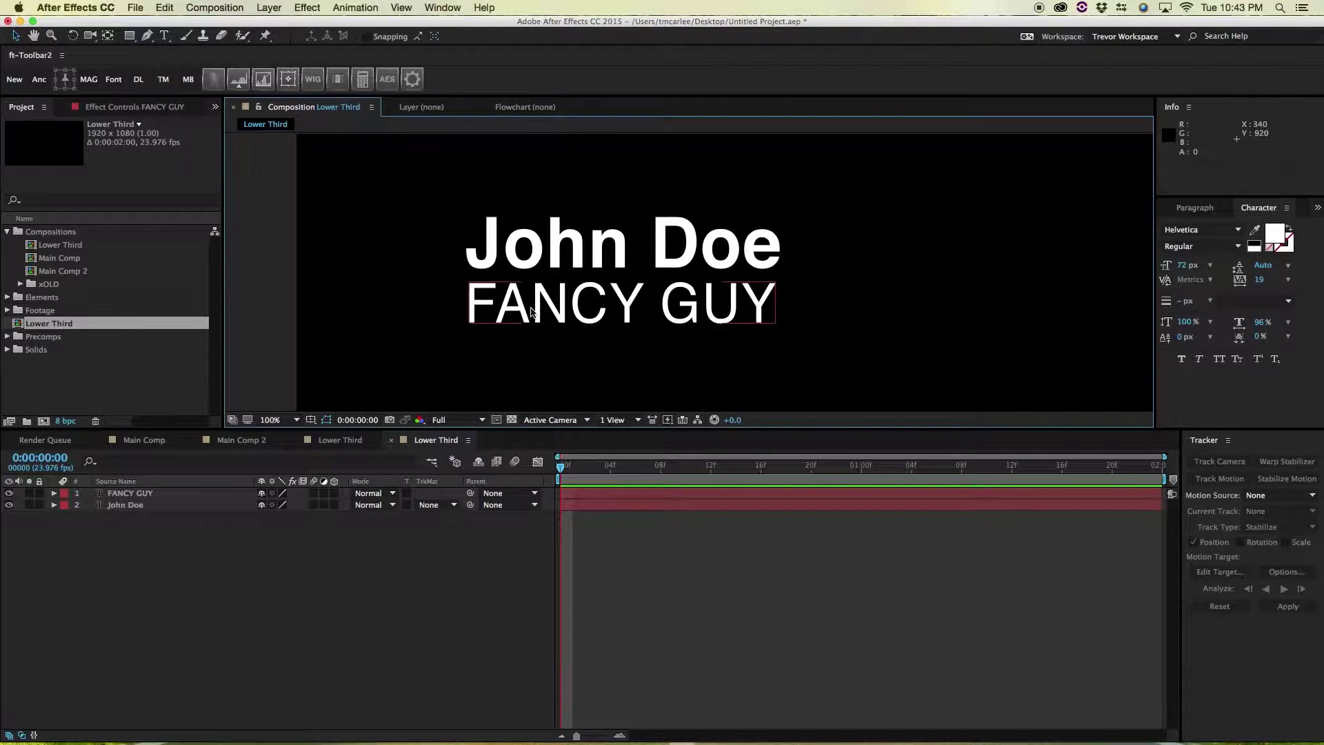
click(531, 313)
double_click(593, 309)
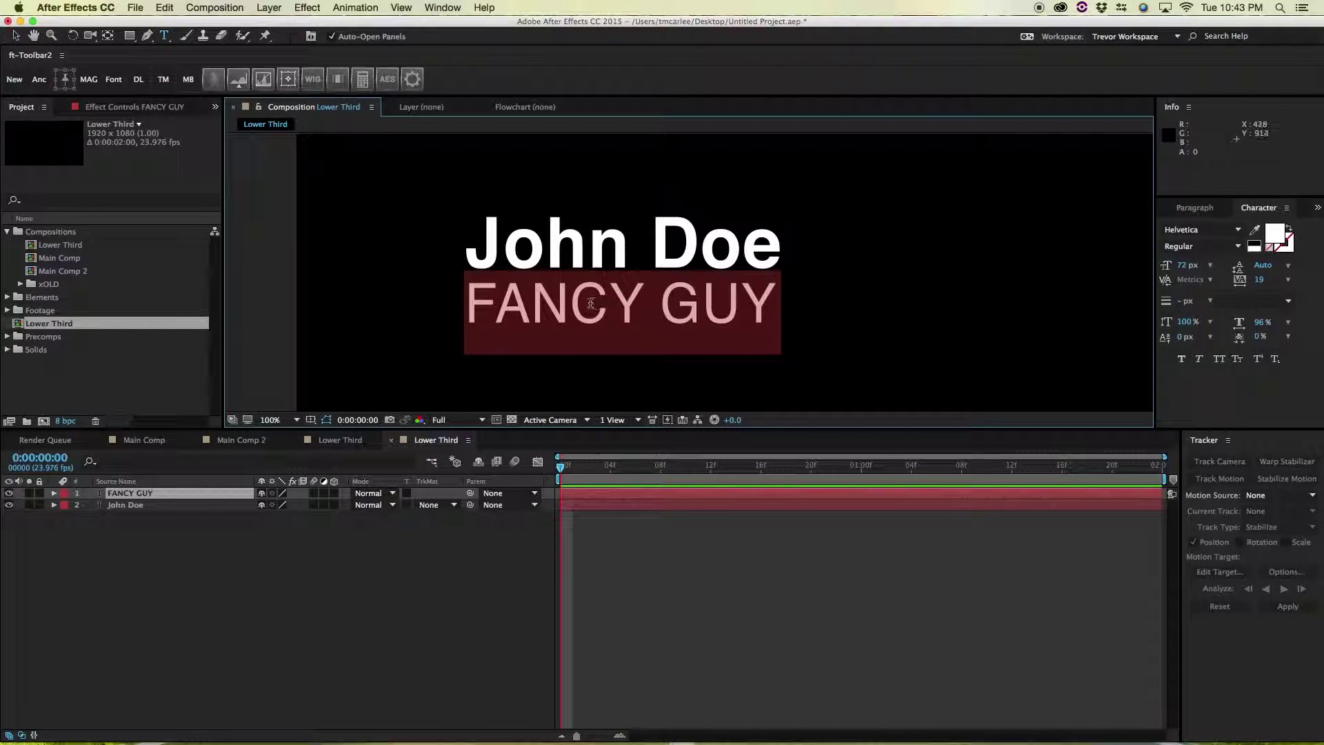
double_click(555, 299)
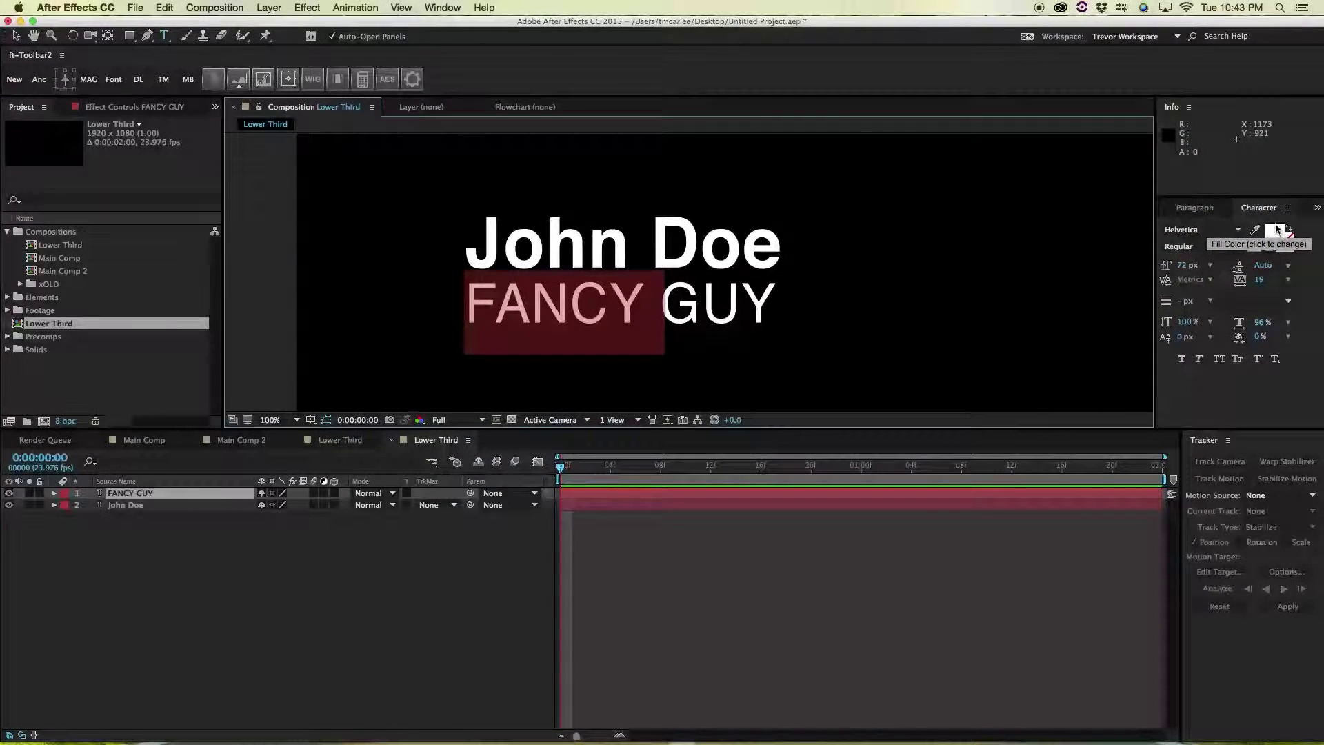
click(1281, 242)
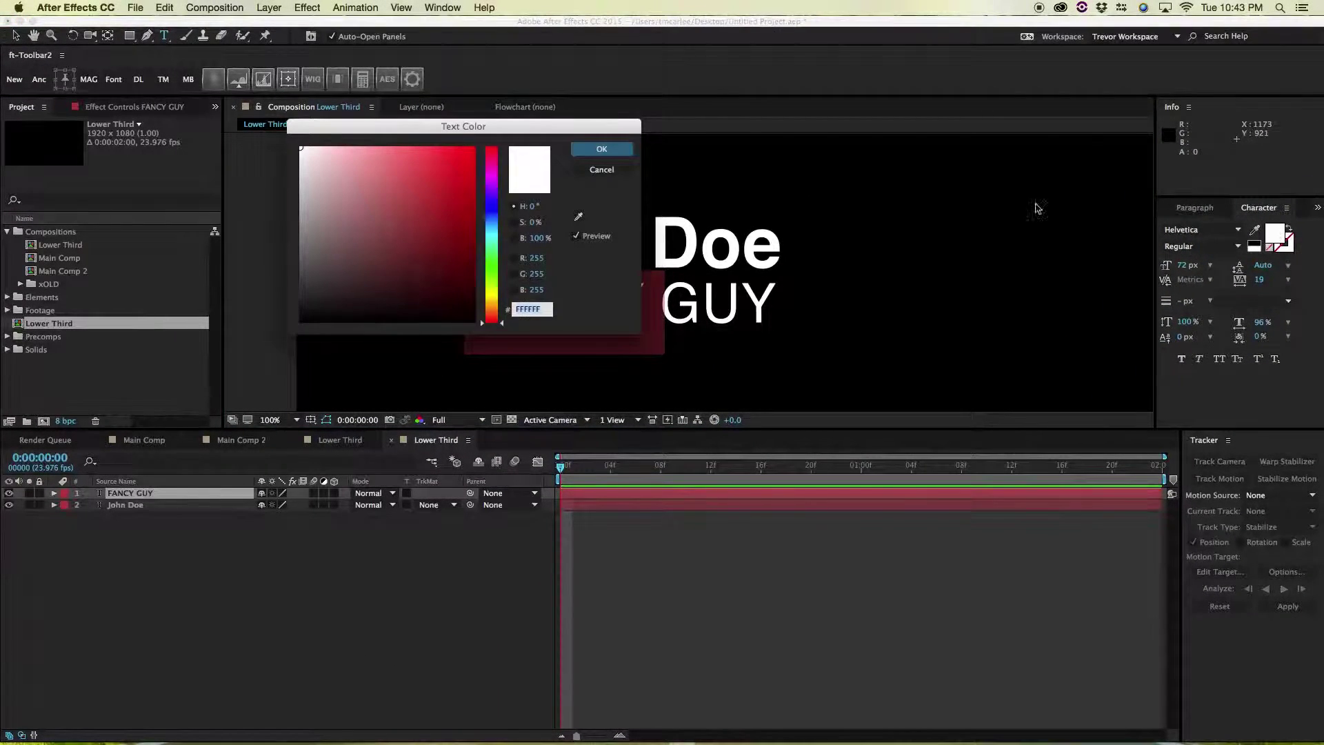
drag(498, 301, 497, 295)
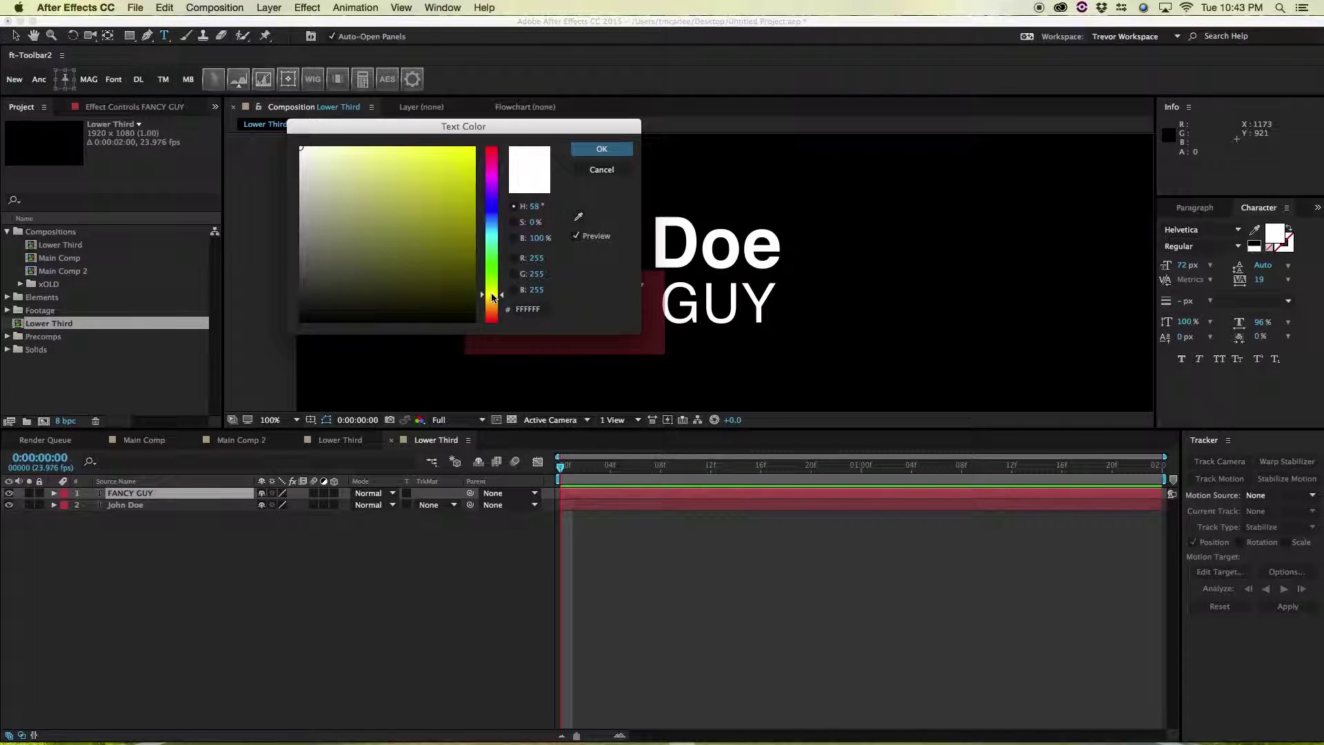
mouse_move(455, 248)
mouse_down()
mouse_move(434, 177)
mouse_move(473, 147)
mouse_up()
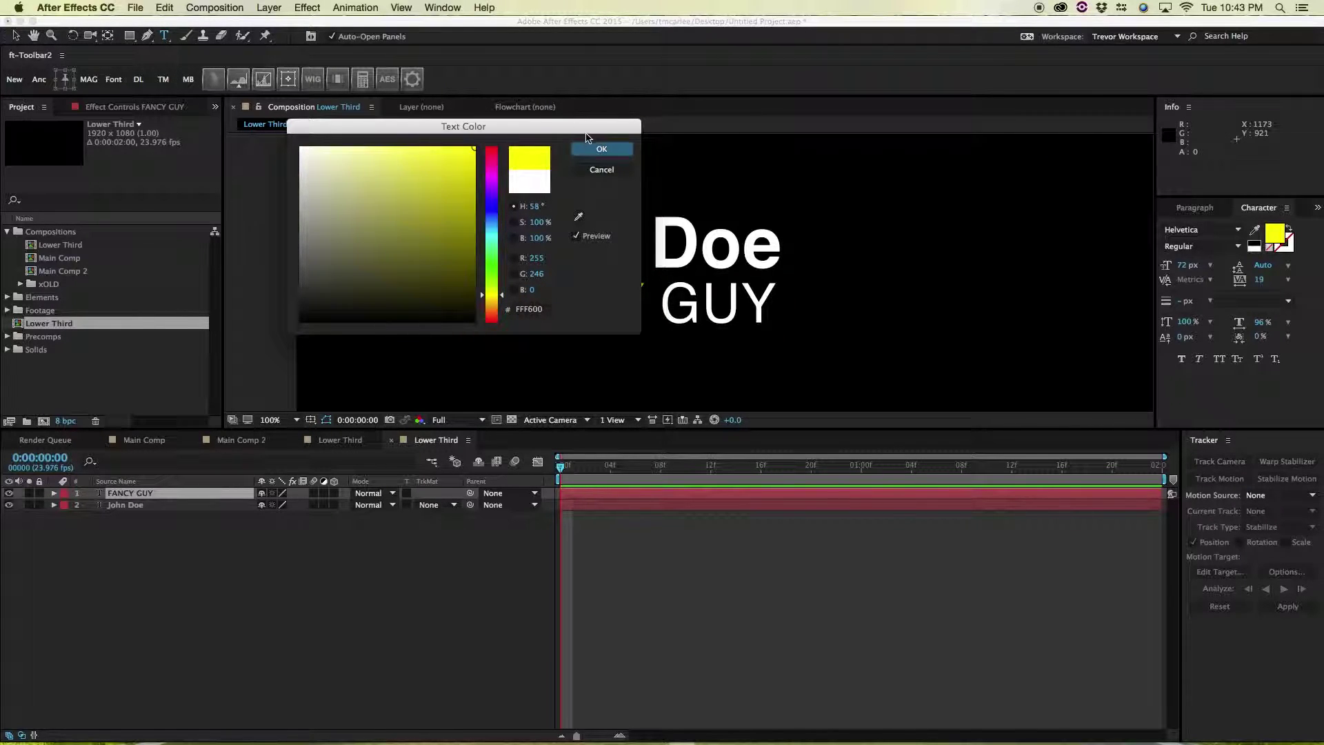
drag(594, 126, 1106, 129)
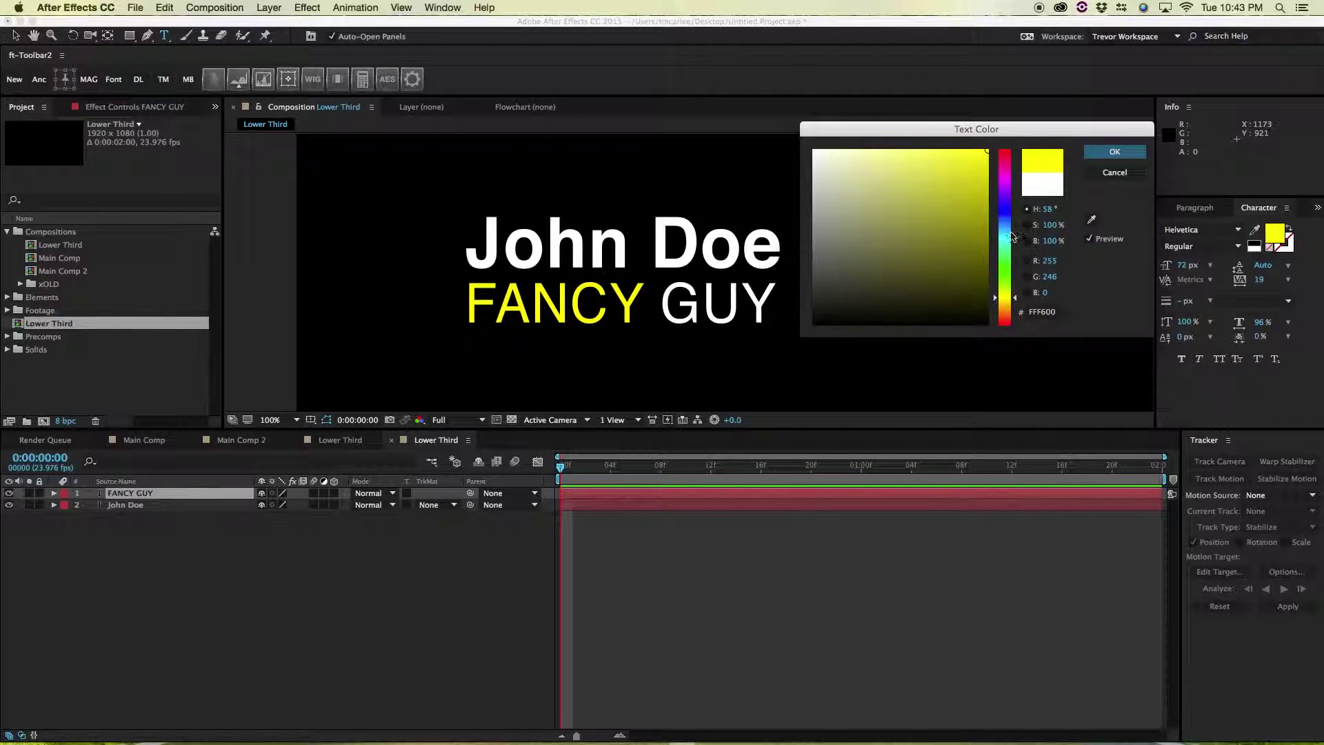
drag(1004, 238, 1002, 295)
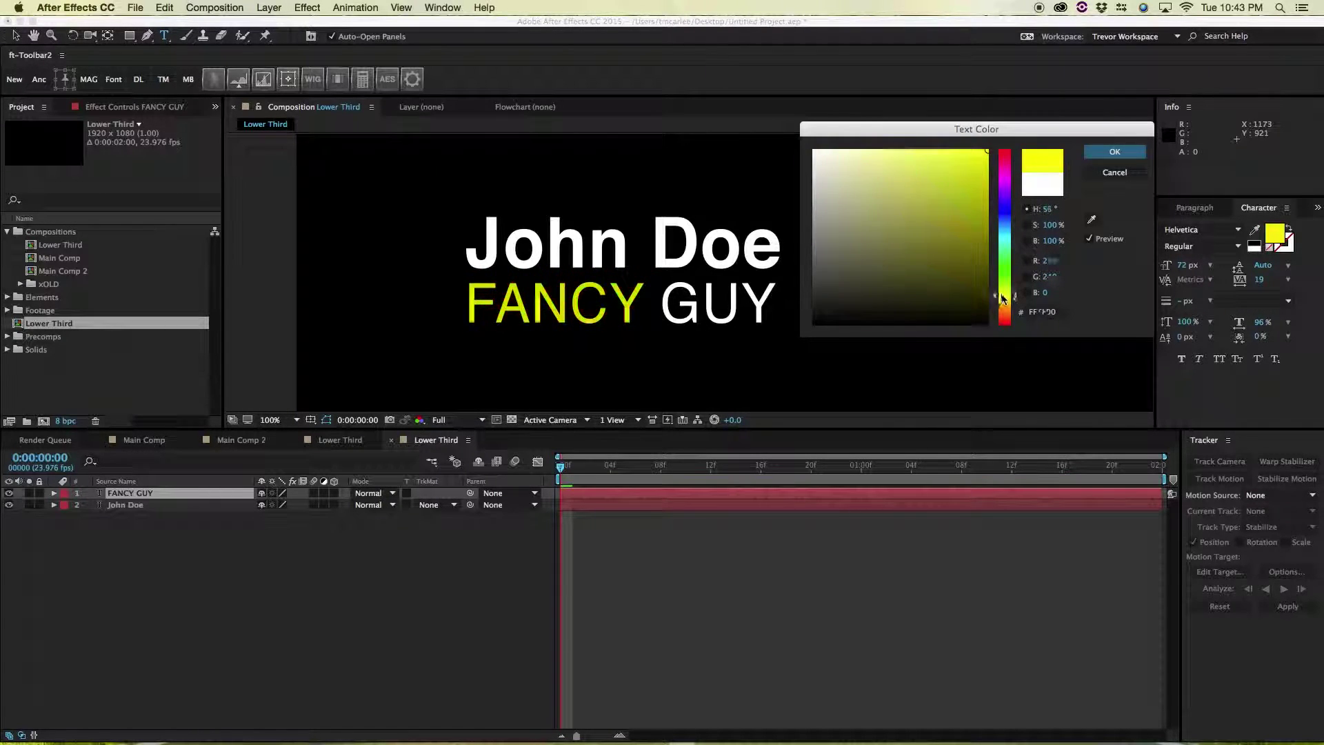
click(1115, 152)
- Colour the word GUY a fully saturated green
drag(661, 303, 778, 289)
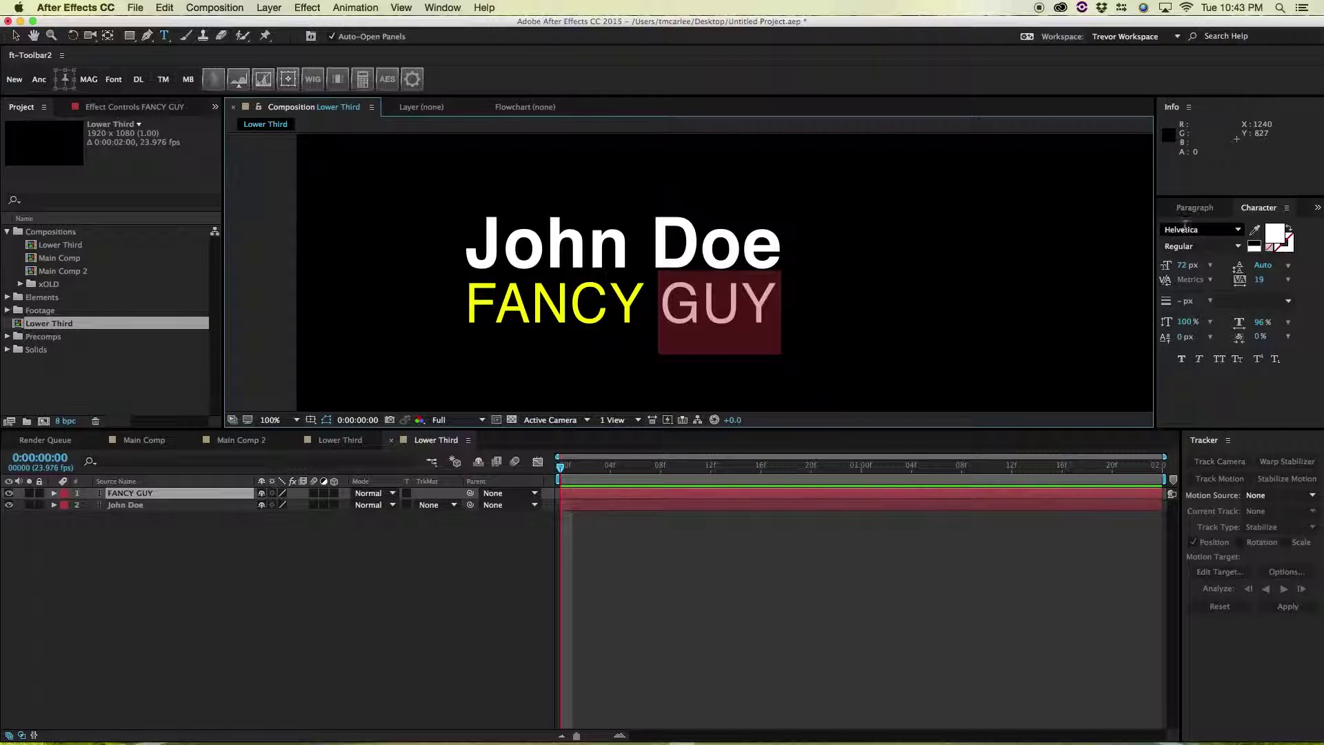
click(1275, 233)
click(1004, 277)
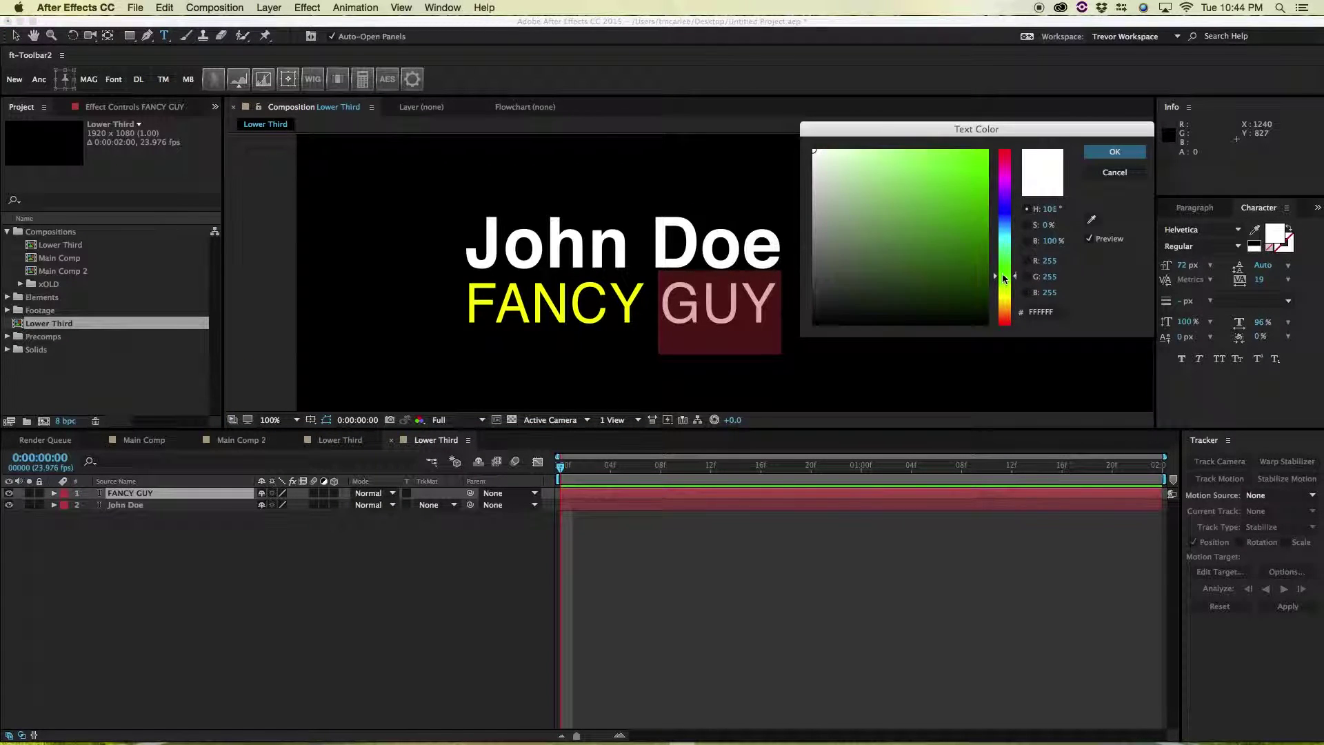
click(987, 152)
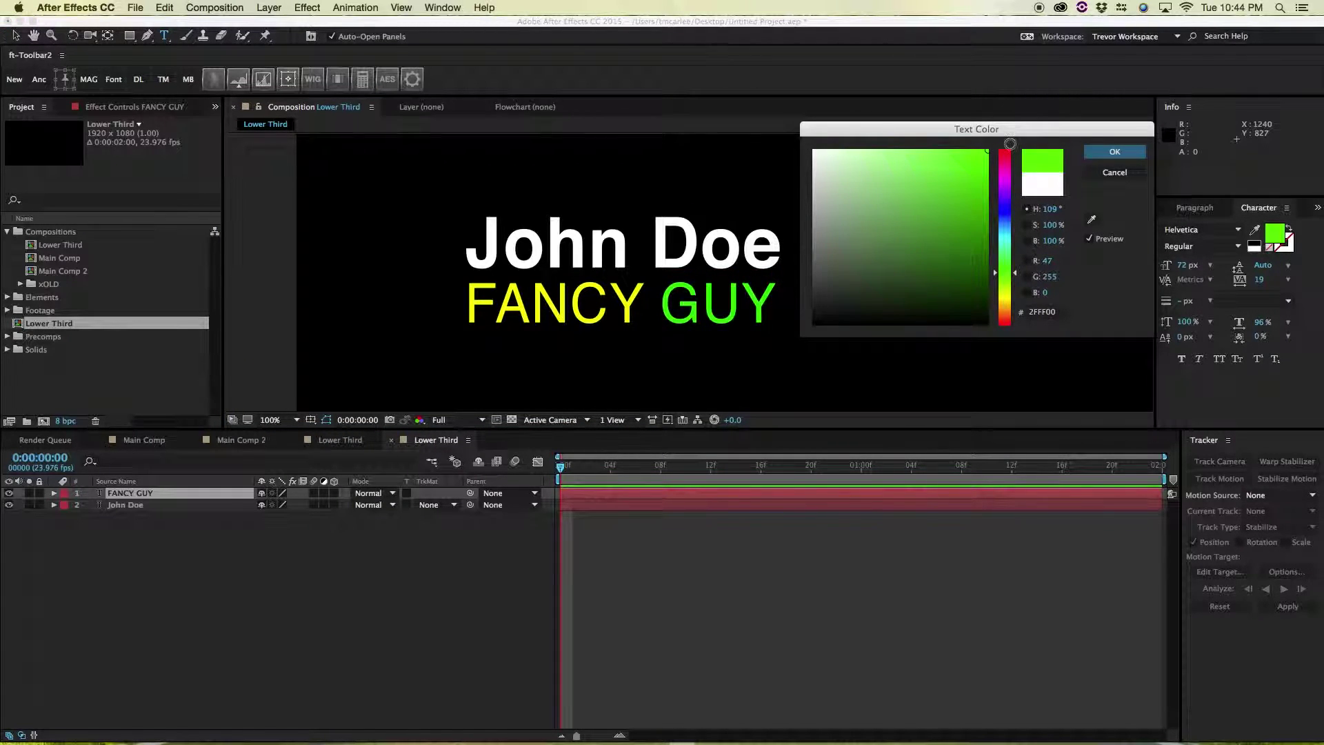
click(1115, 151)
click(698, 309)
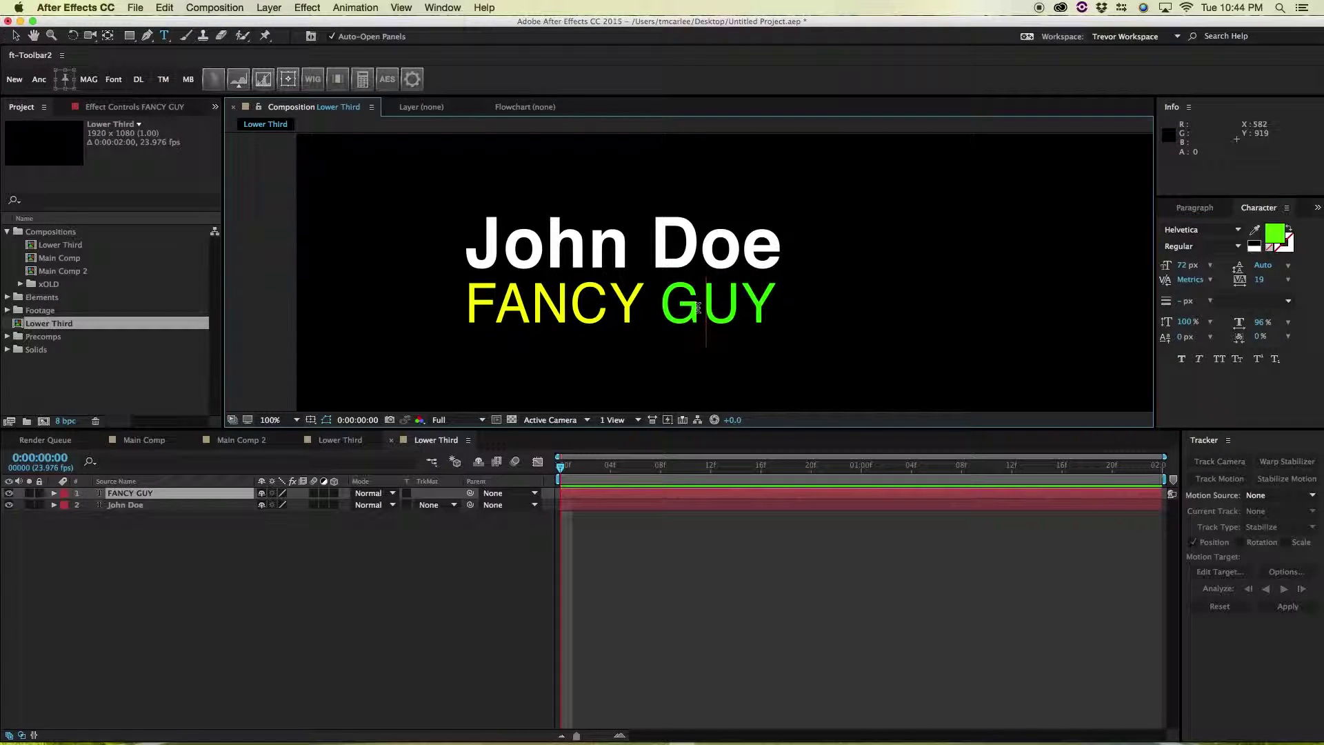
key(Escape)
key(v)
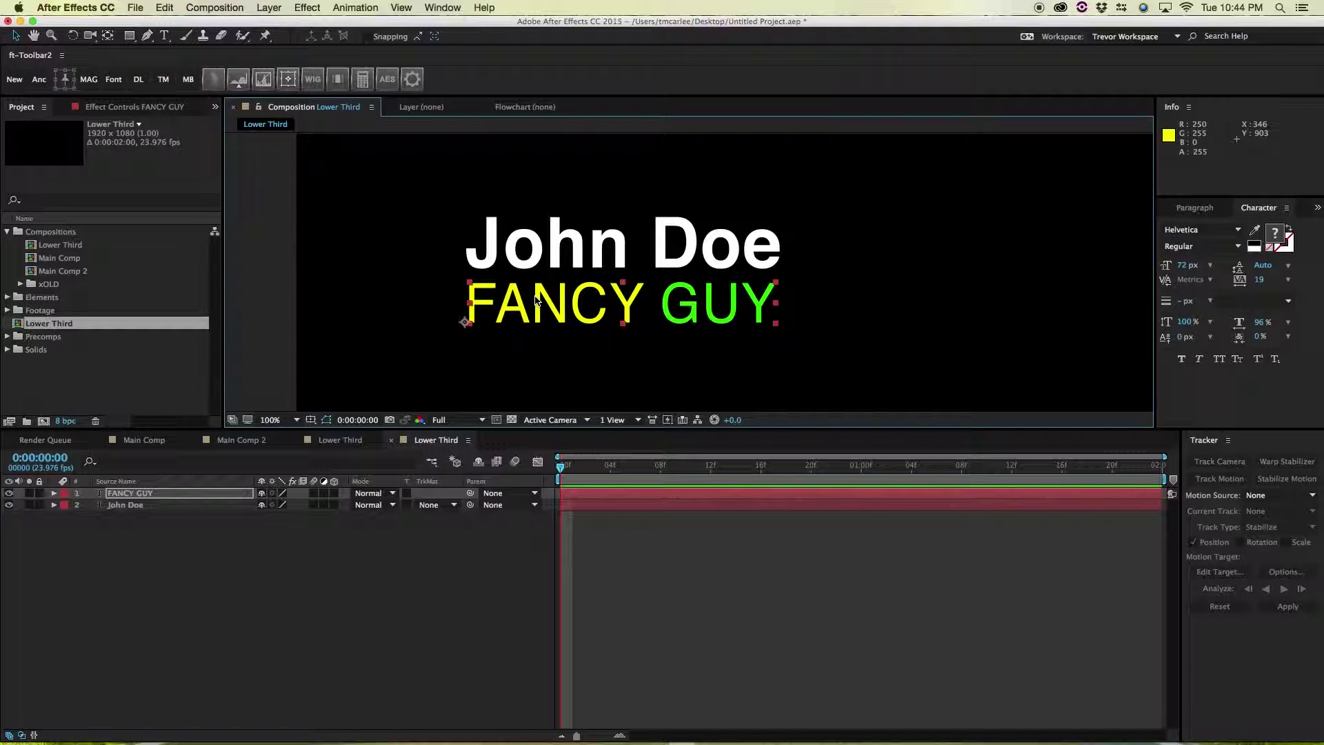
- Try a blue fill on the C of FANCY, then undo it
double_click(557, 297)
click(557, 296)
drag(570, 298, 611, 298)
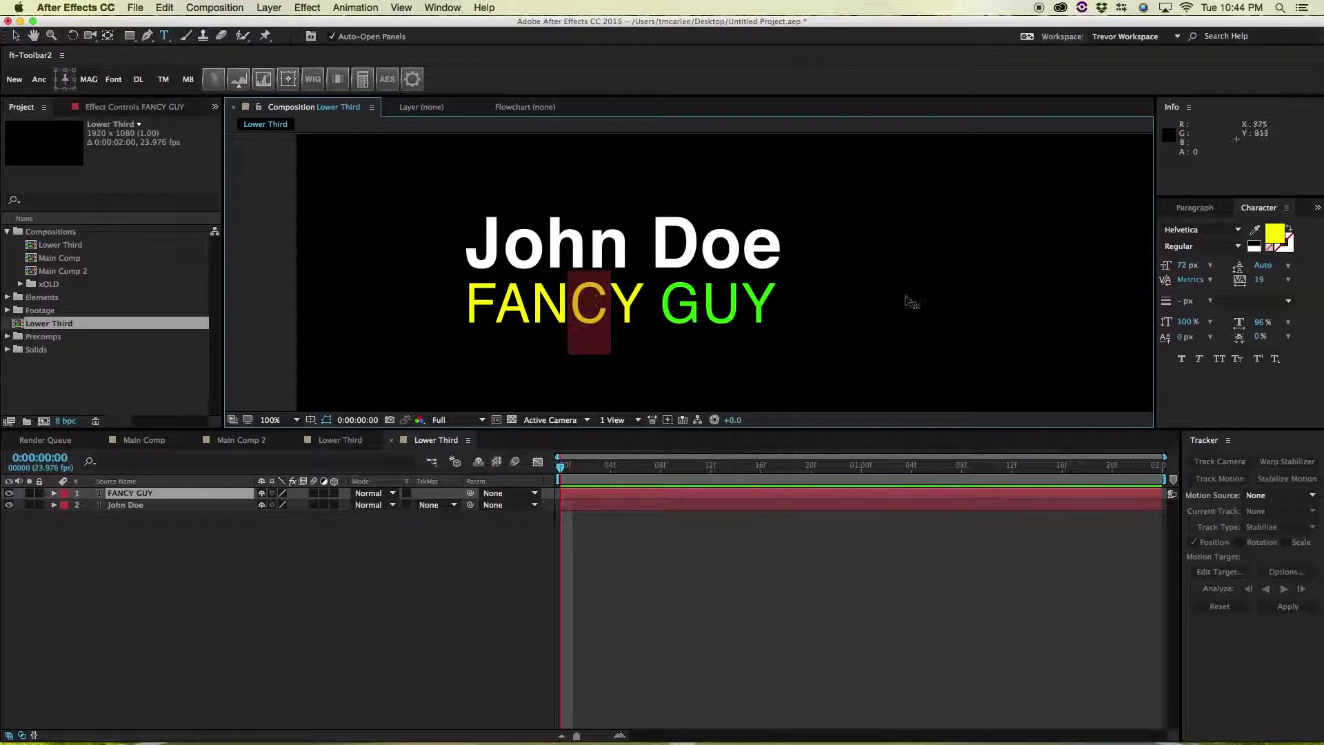
click(1274, 234)
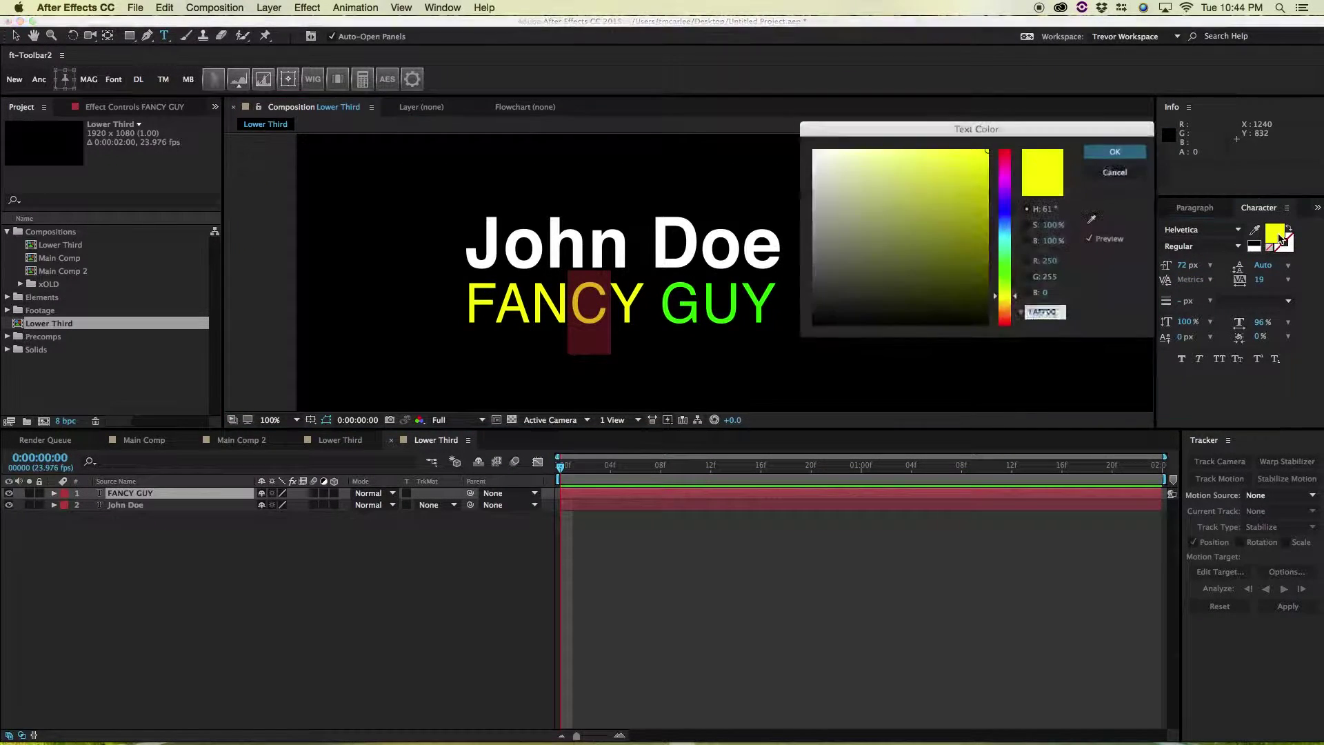
click(1011, 218)
click(1115, 152)
click(645, 307)
key(Escape)
key(v)
key(super+z)
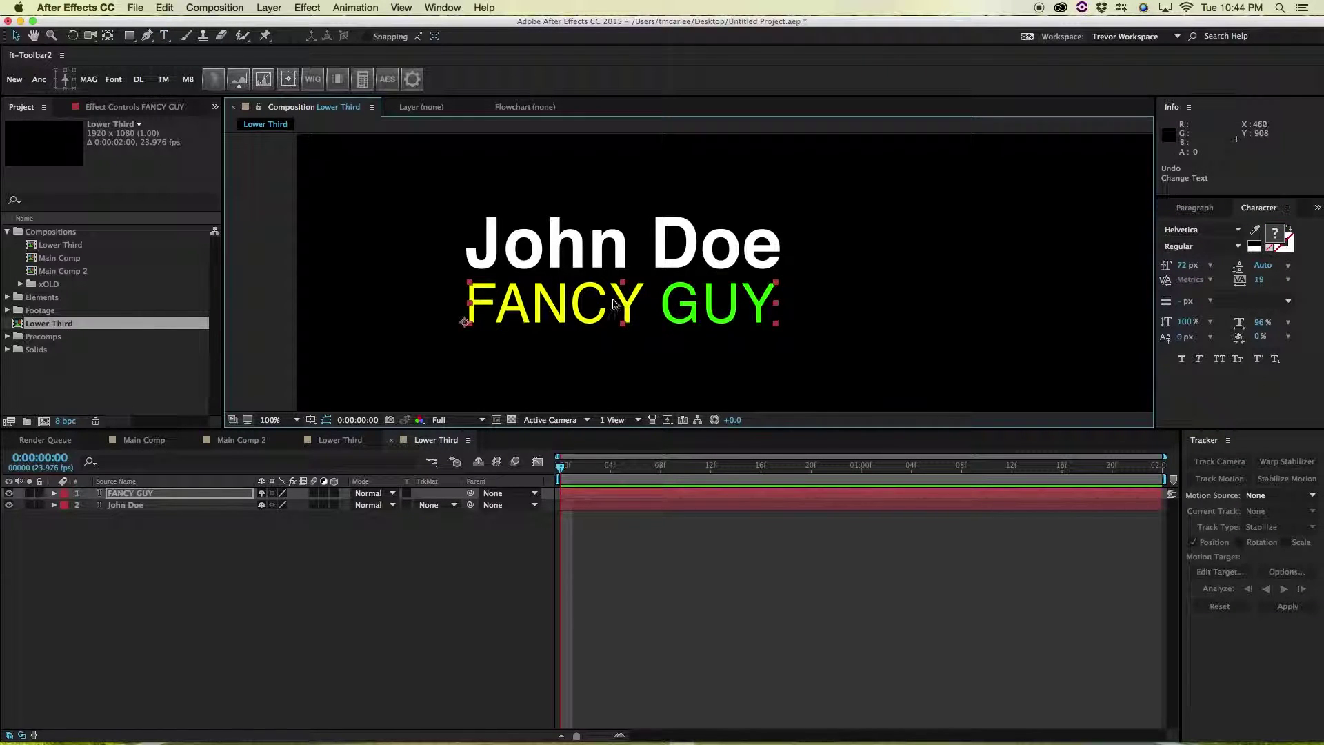
- Drag FANCY GUY below John Doe in the Timeline and select the John Doe layer
click(598, 259)
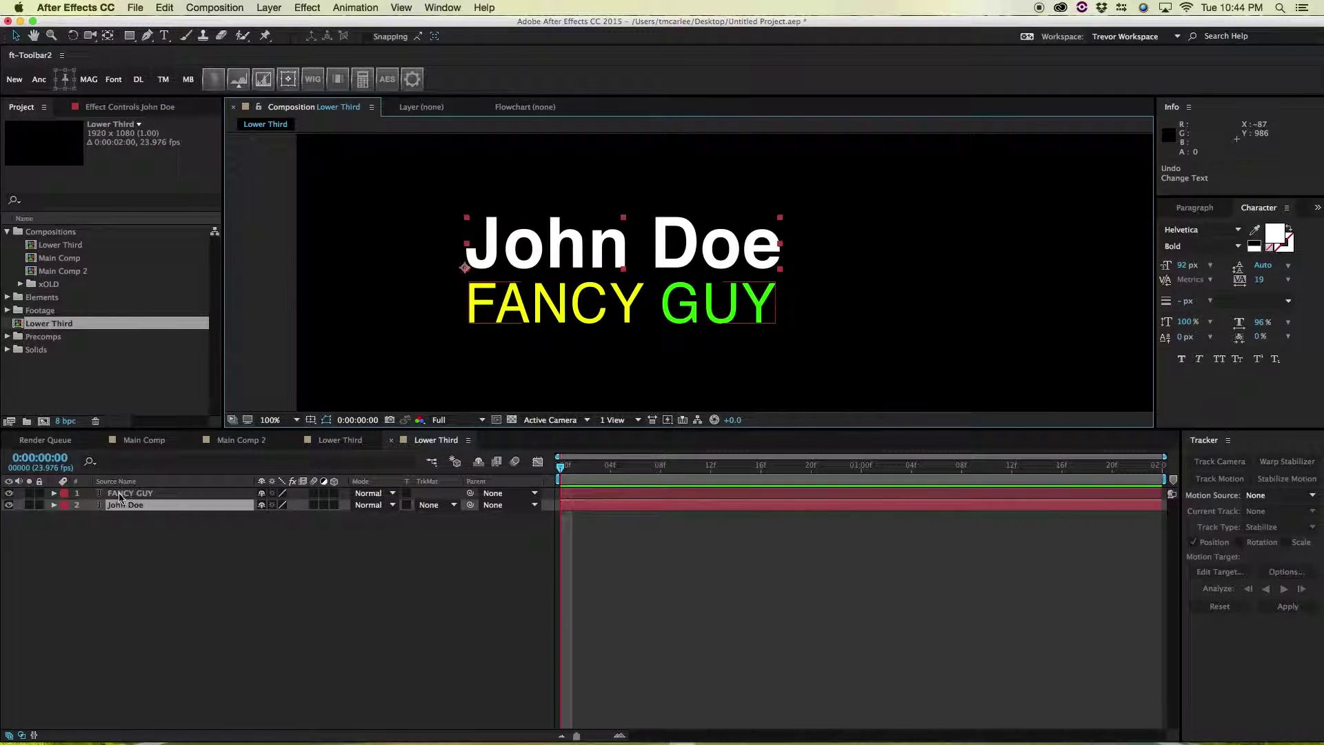
drag(124, 497, 138, 551)
click(124, 493)
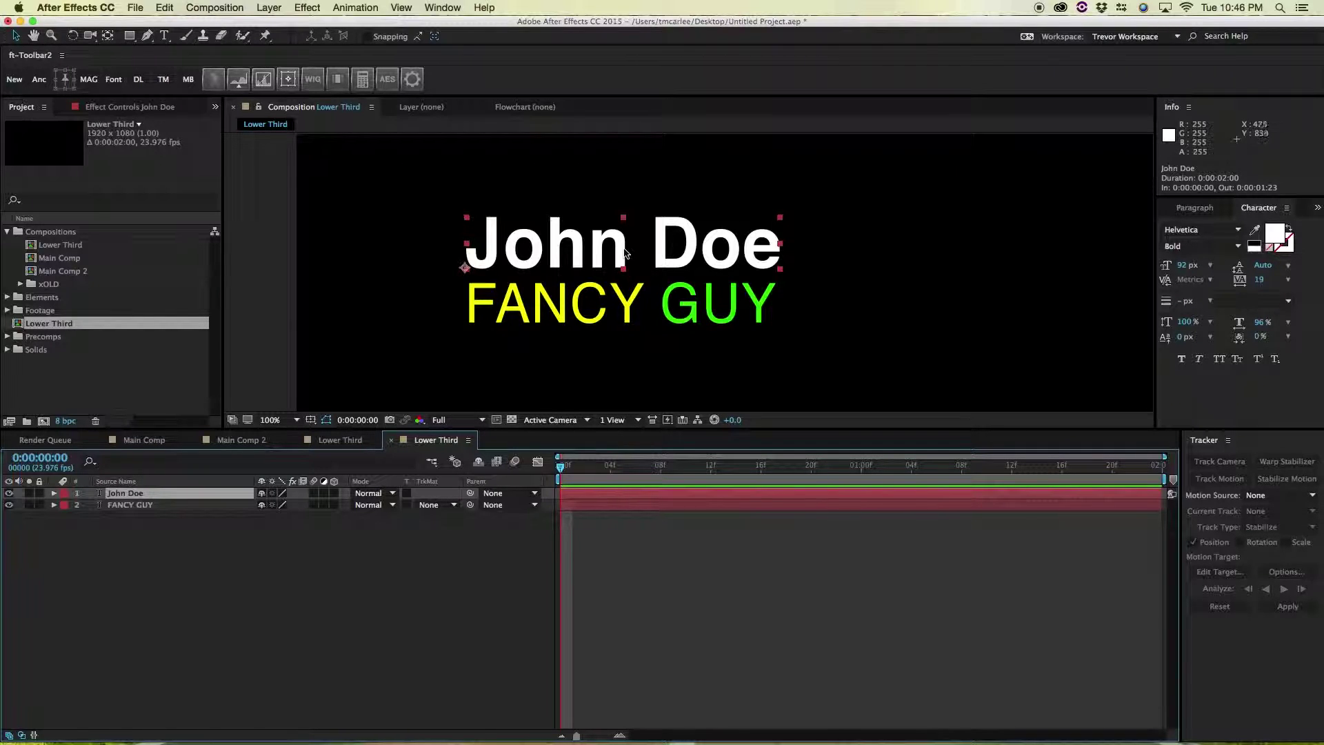
- Duplicate the John Doe layer, undoing a trial move of the copy
click(206, 576)
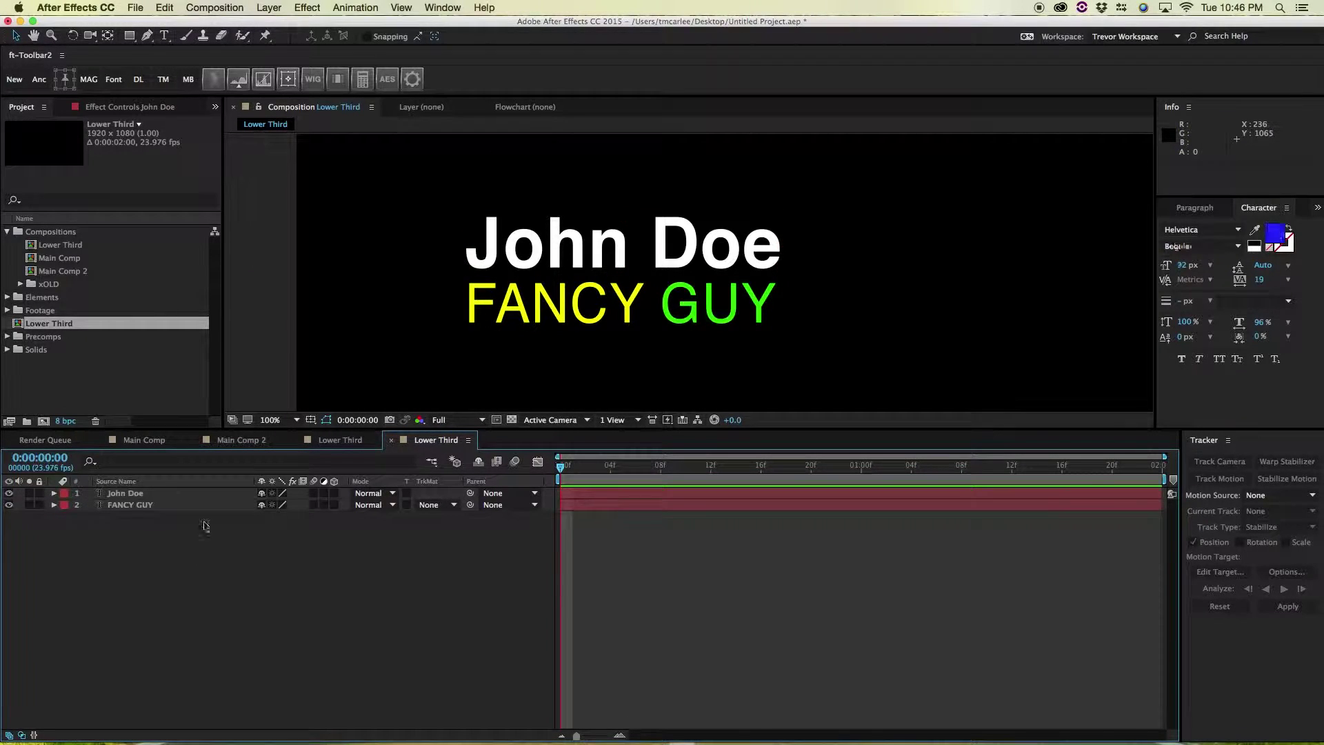
click(147, 494)
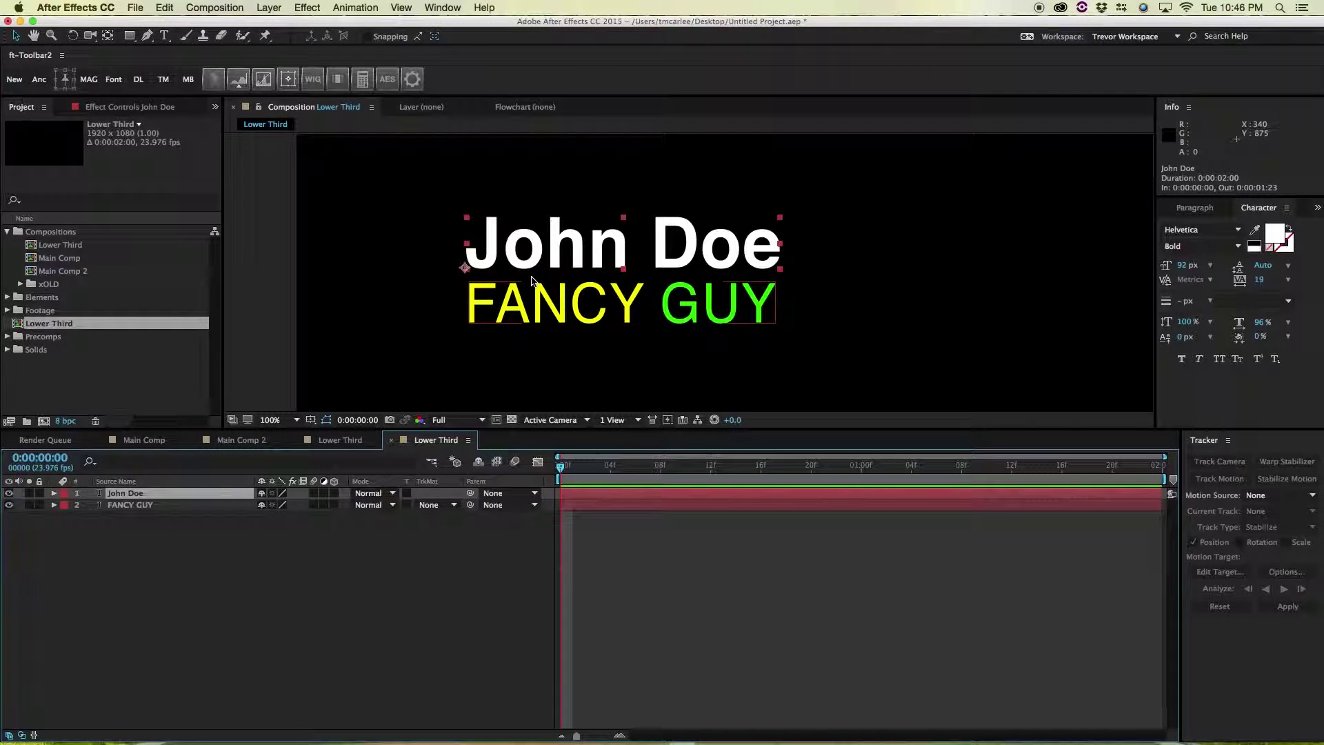
key(super+d)
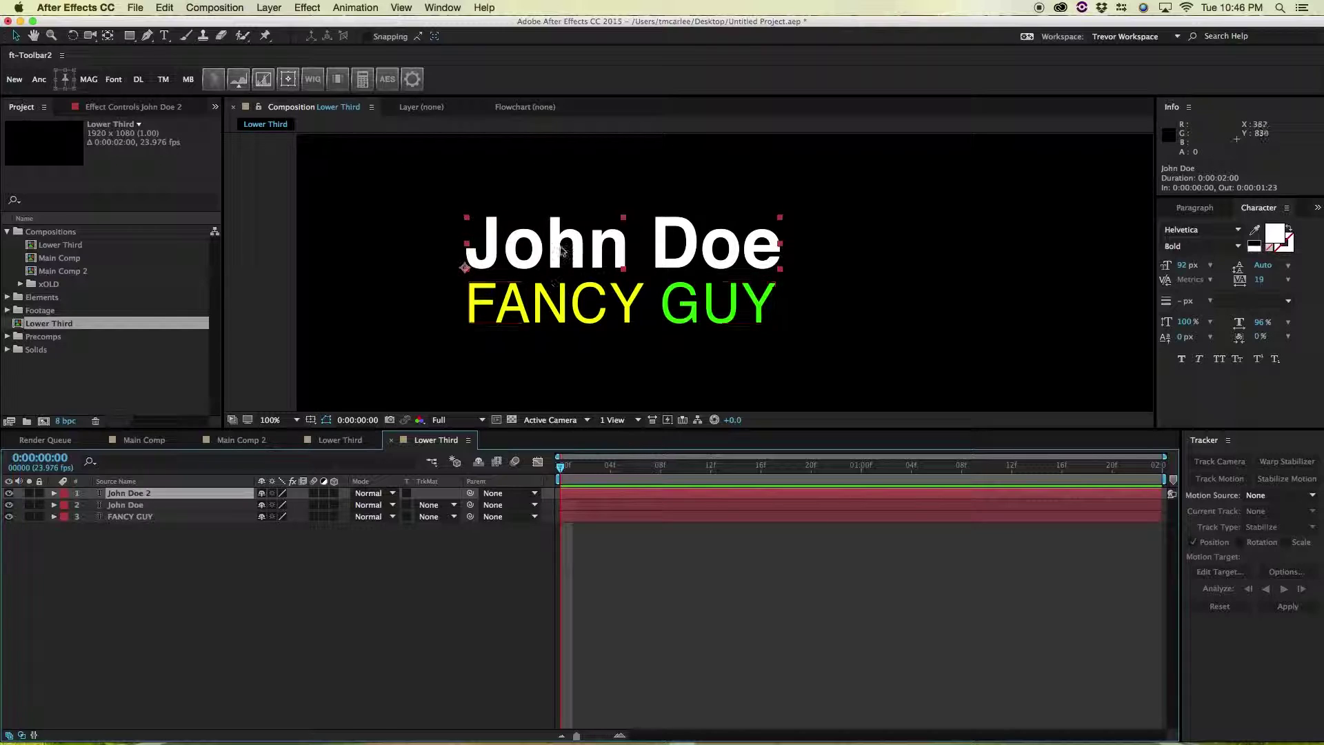
drag(564, 248, 618, 193)
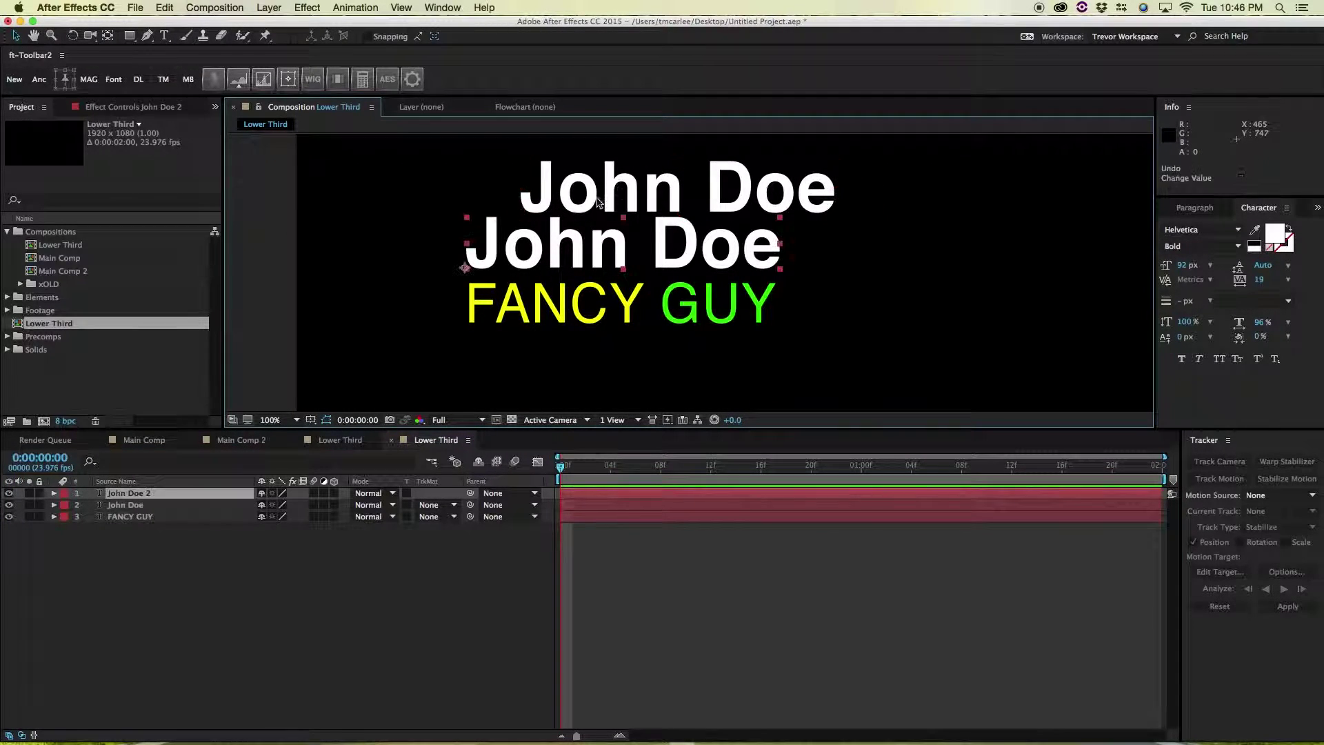
key(super+z)
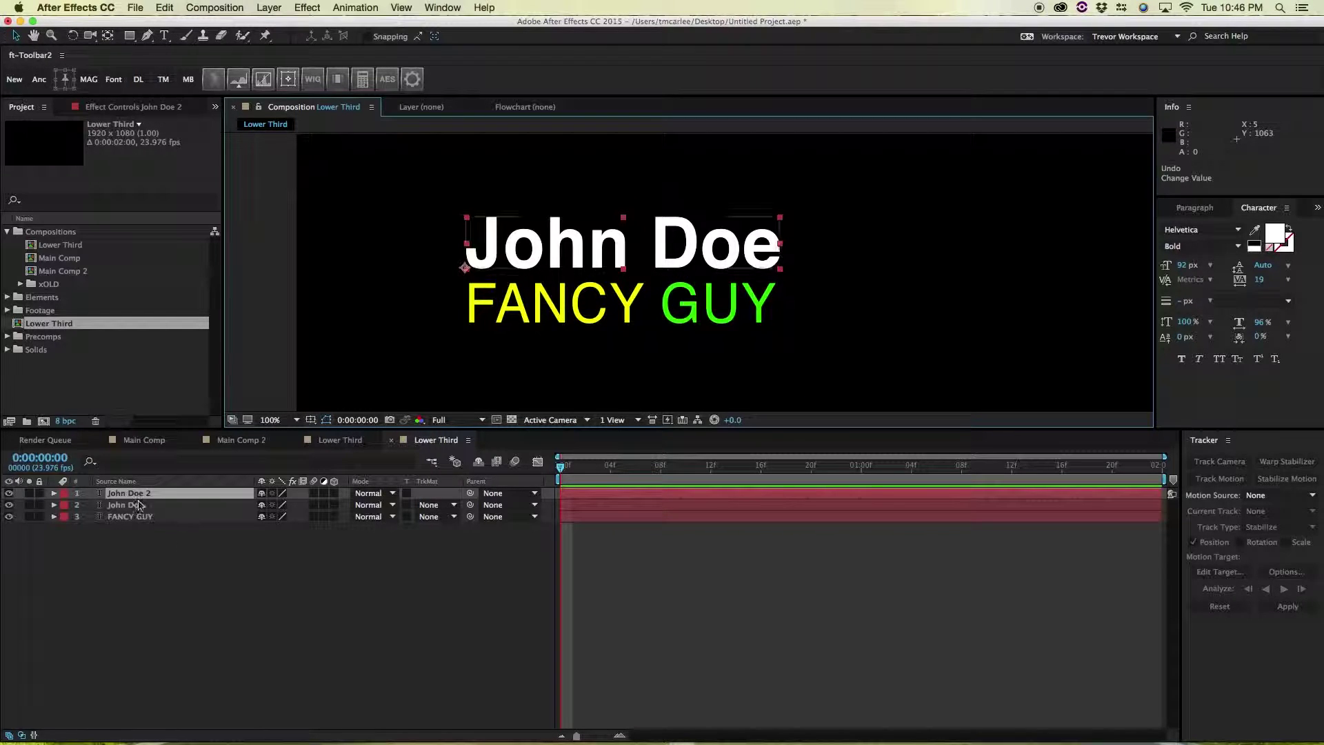
- Delete 'John' from the duplicate so it reads just Doe
double_click(646, 249)
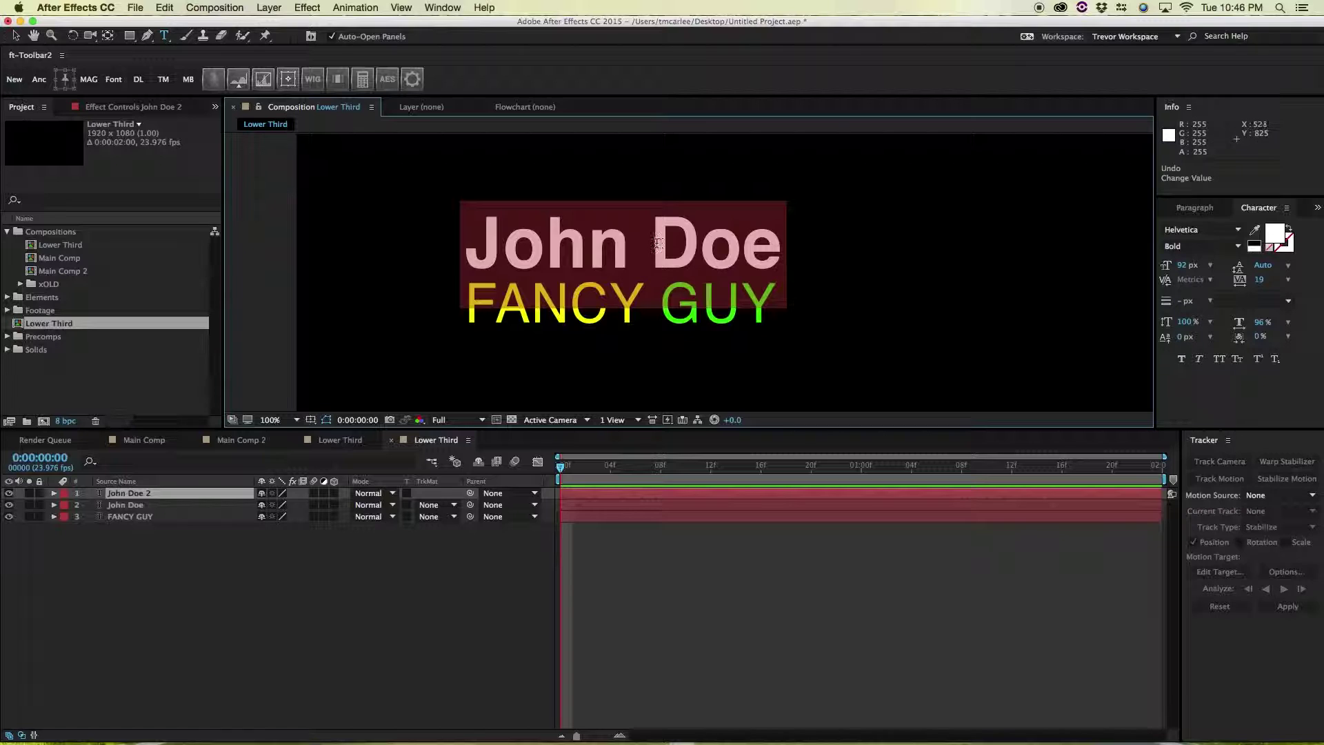
click(656, 243)
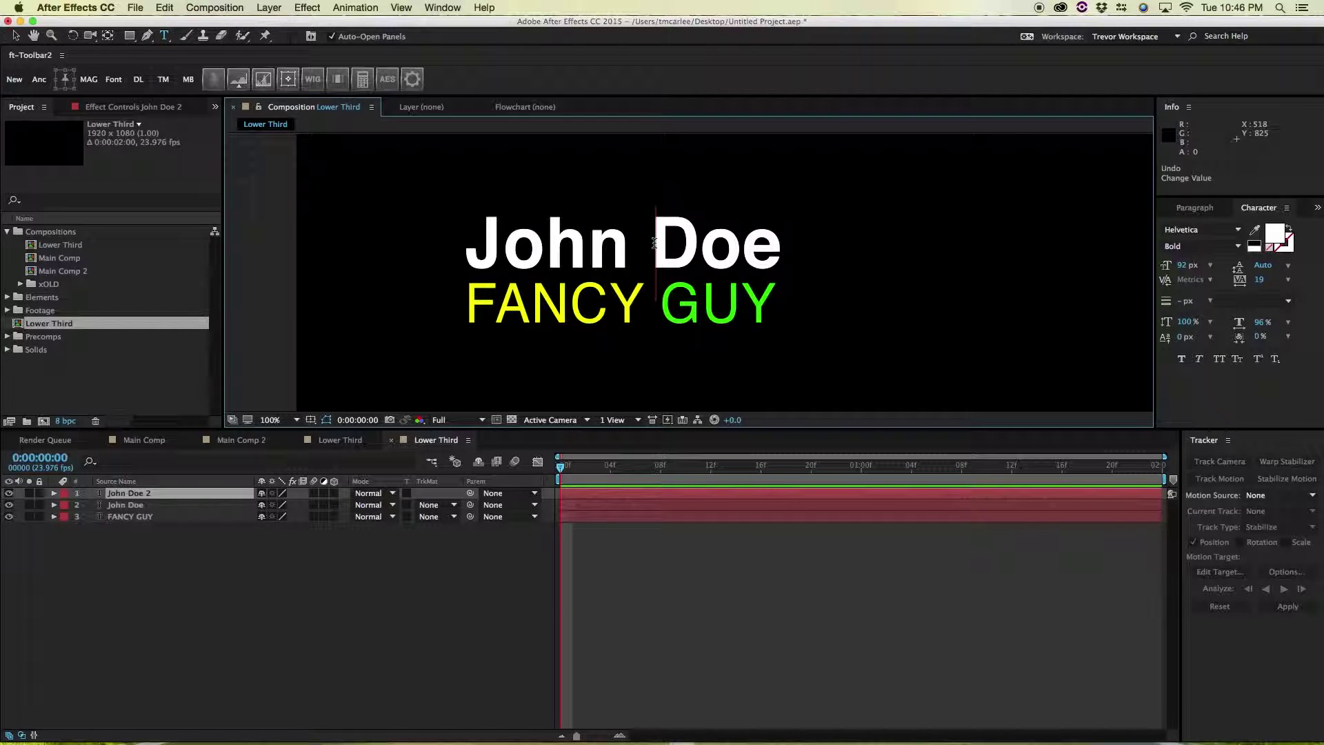
drag(654, 244, 424, 244)
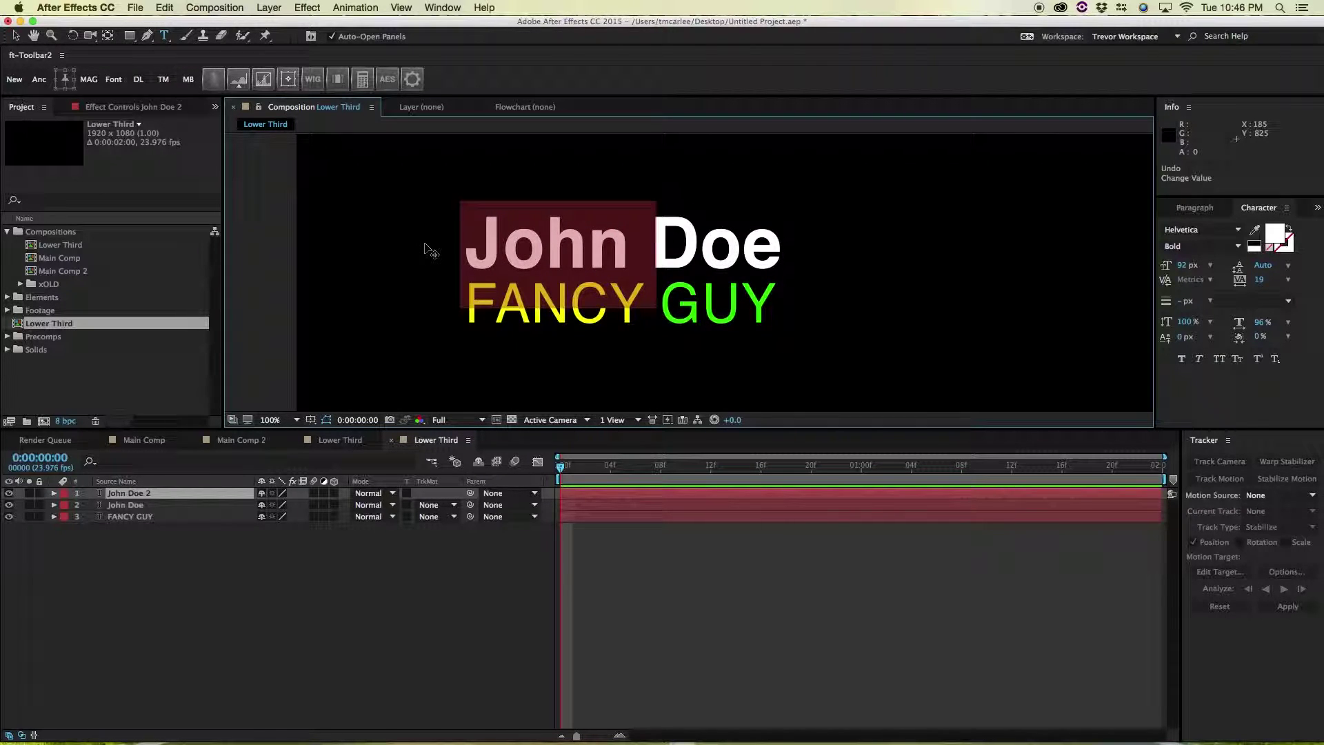
key(BackSpace)
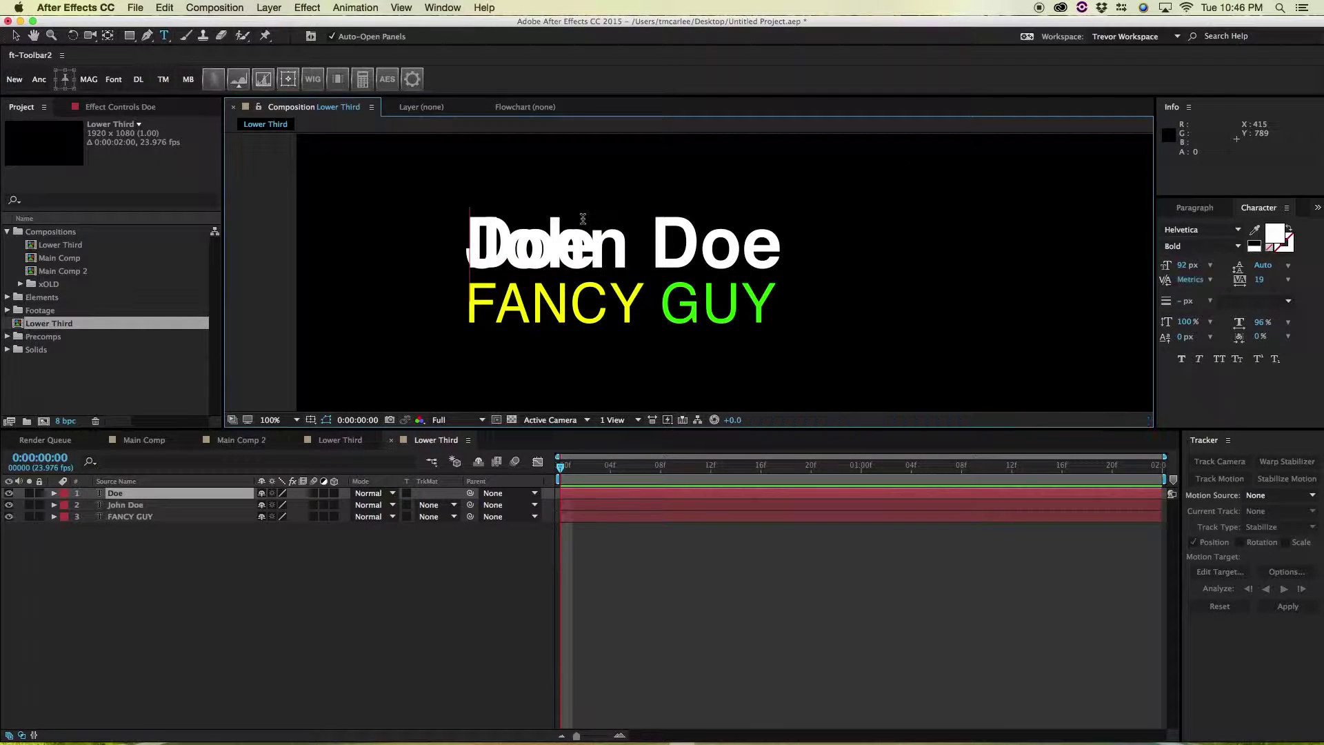
key(Escape)
key(v)
- Slide the Doe layer right so it sits exactly over the original Doe
drag(555, 245, 607, 193)
key(super+z)
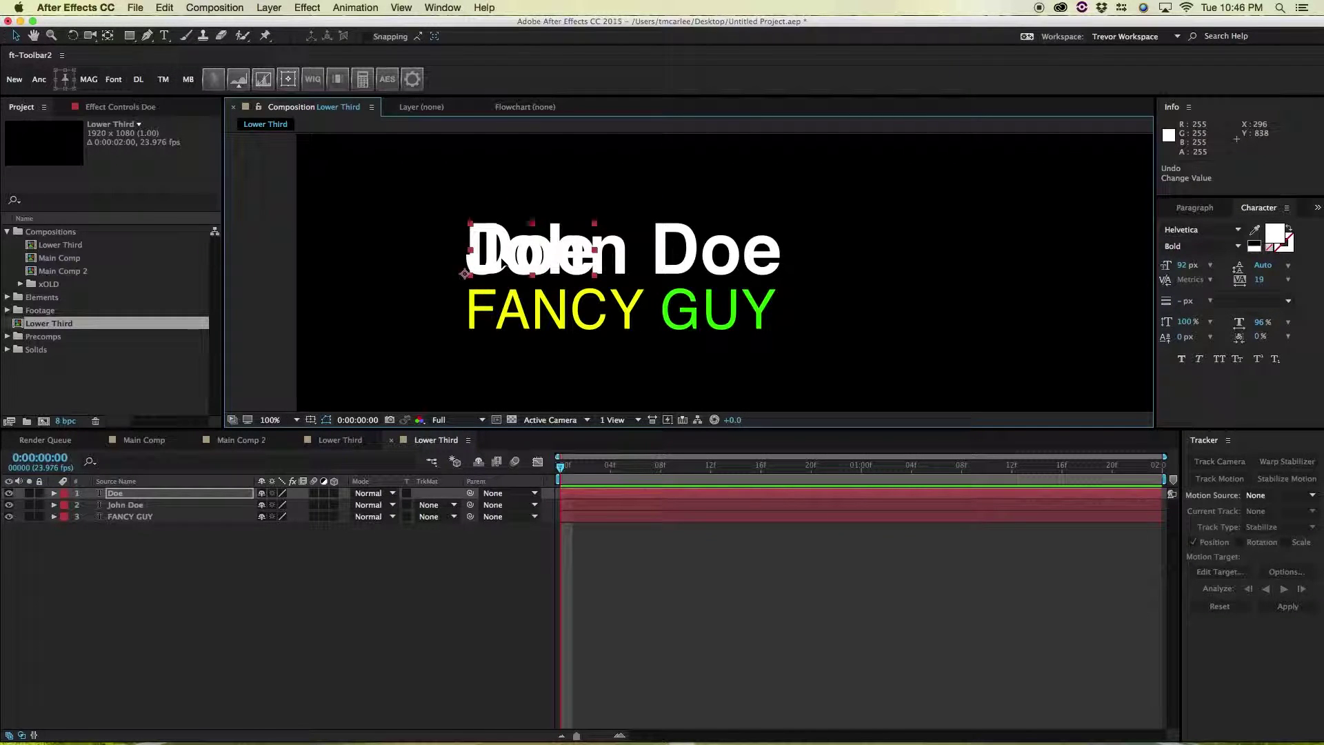
click(502, 263)
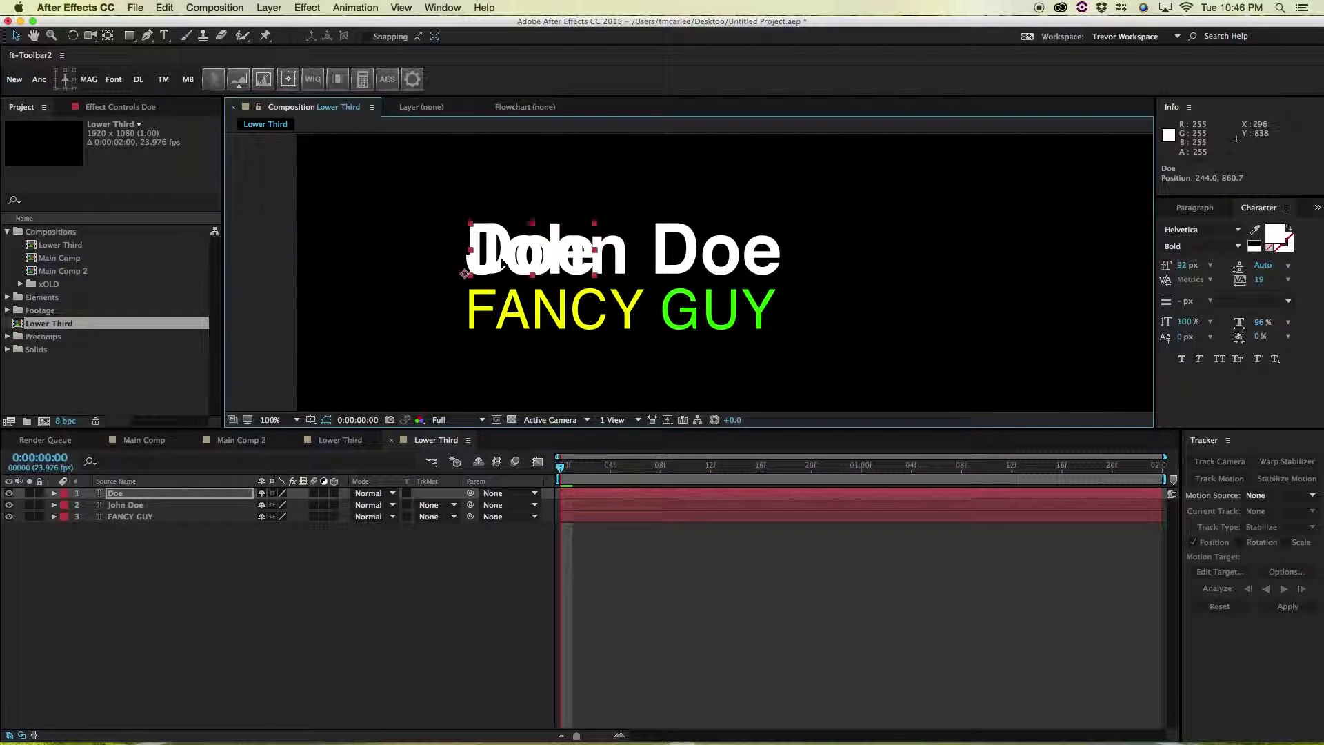
drag(502, 263, 686, 258)
- Delete ' Doe' from the original name layer so it reads only 'John', then check both layers' placement
click(311, 541)
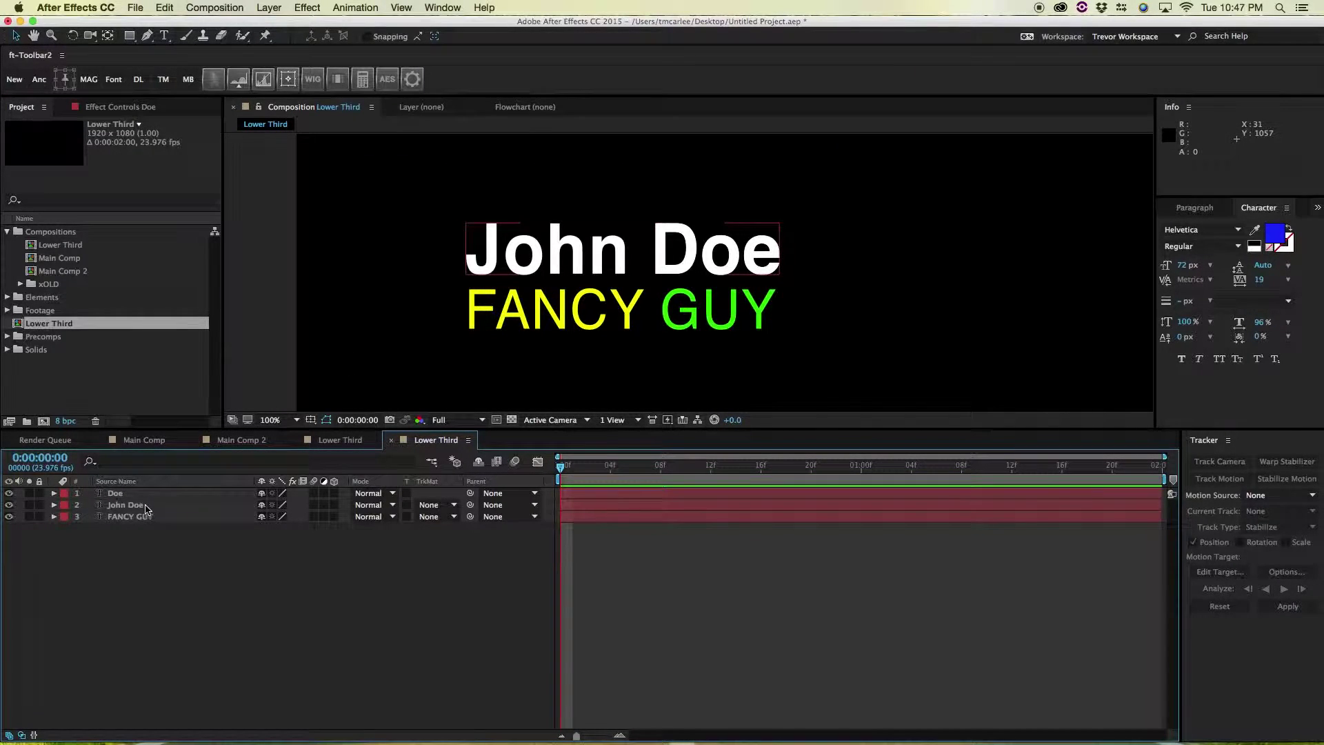
double_click(126, 505)
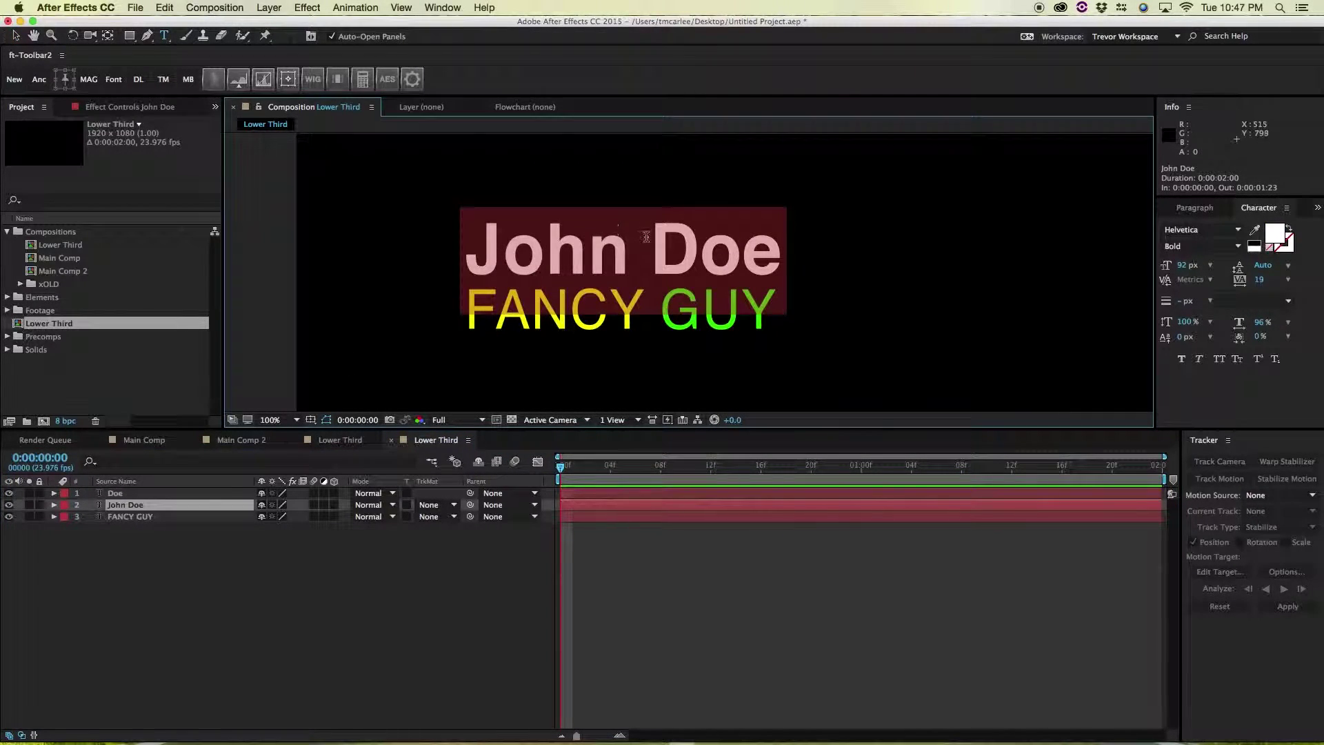
drag(643, 238, 872, 257)
key(BackSpace)
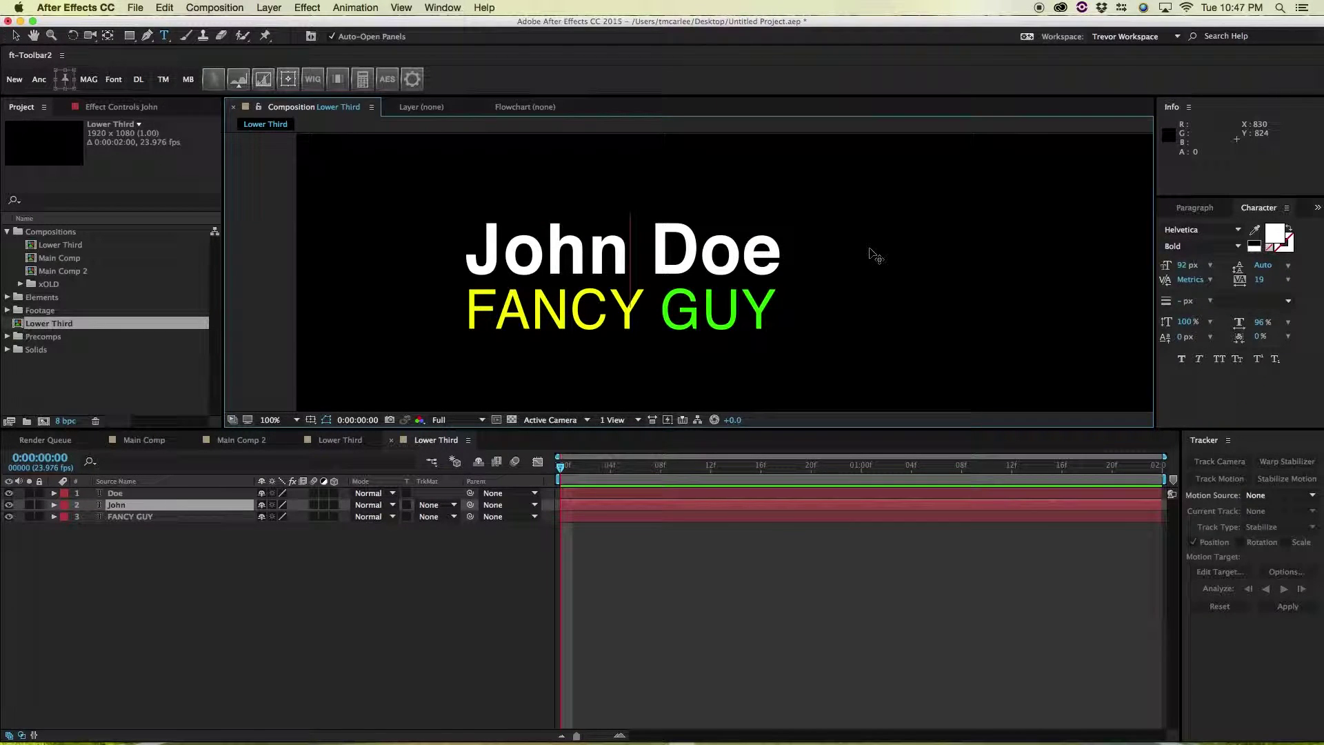
key(Escape)
click(352, 586)
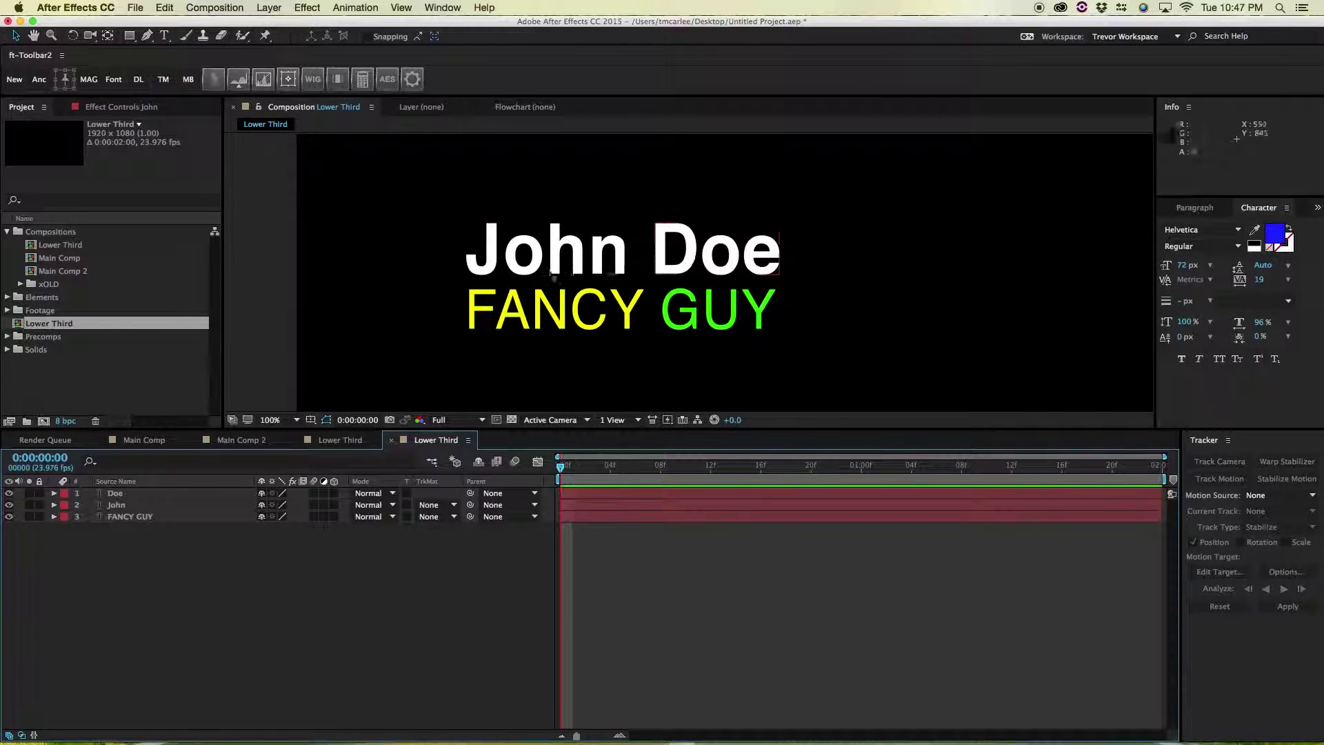
click(690, 252)
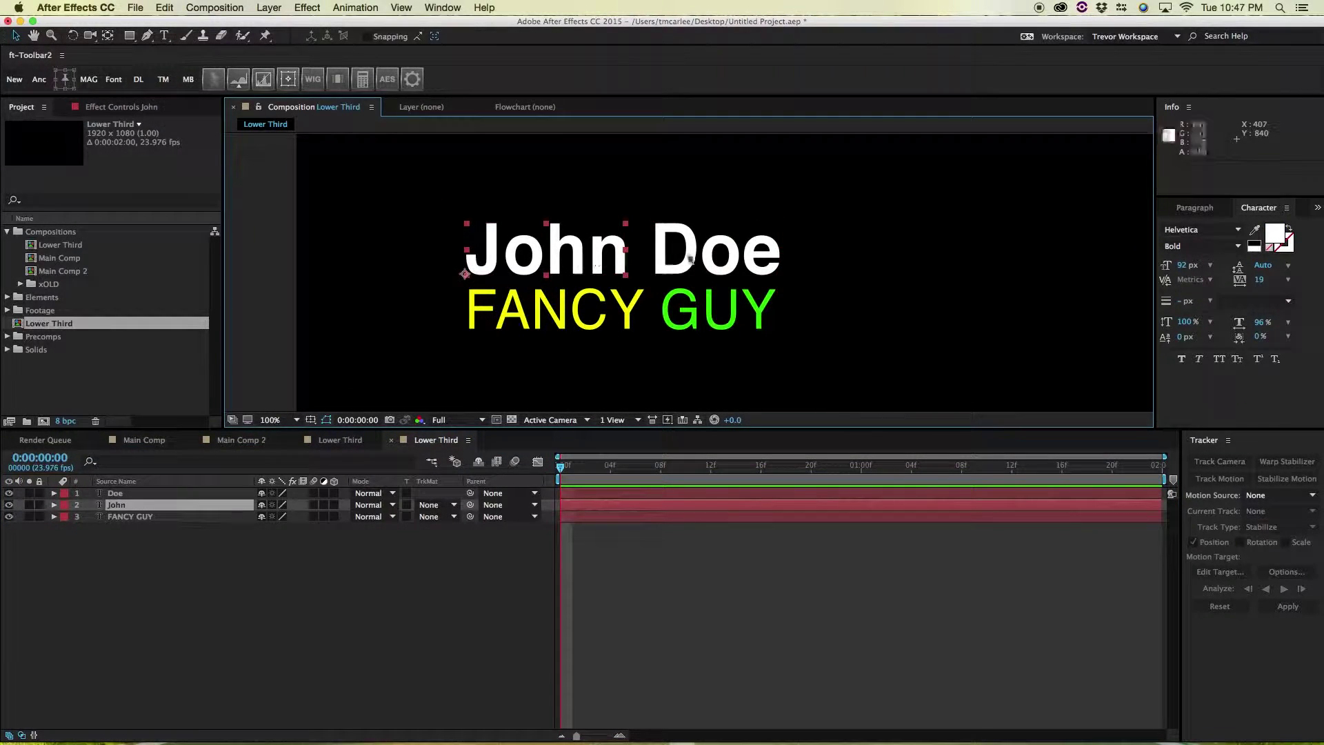
click(560, 266)
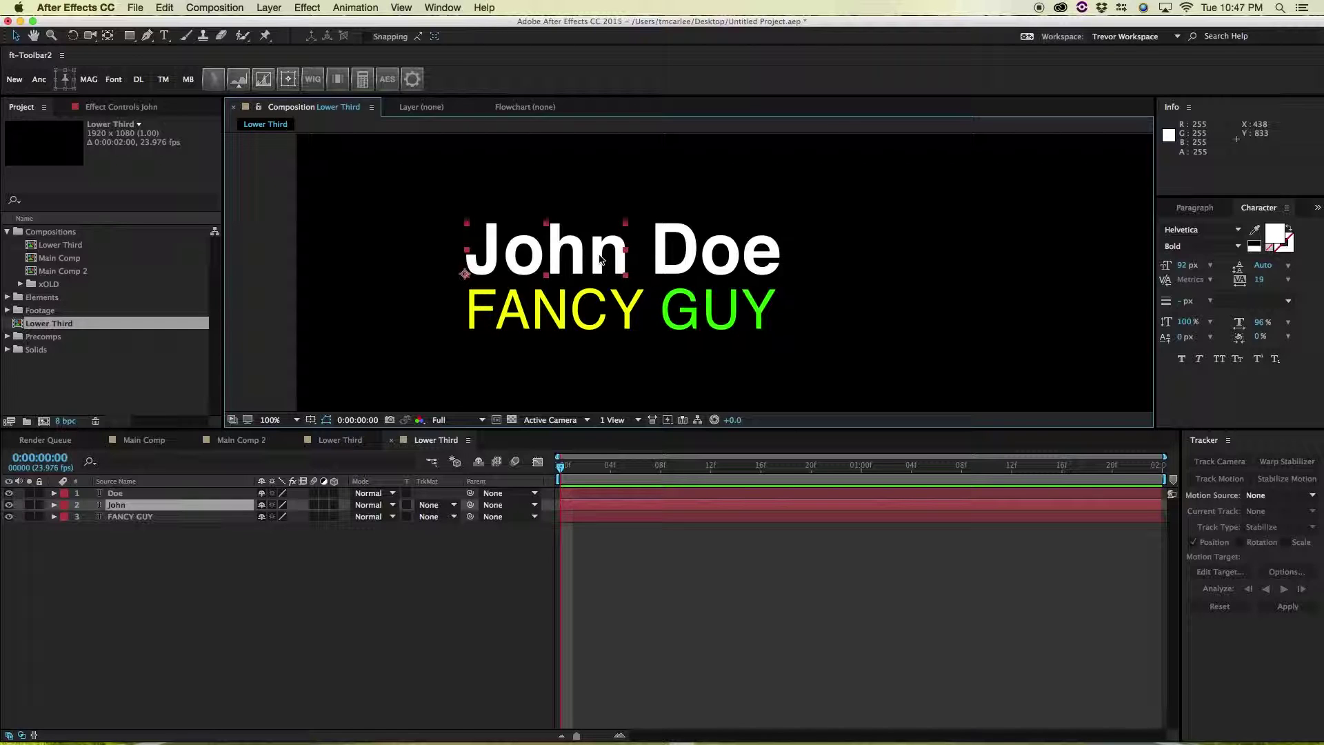
click(334, 615)
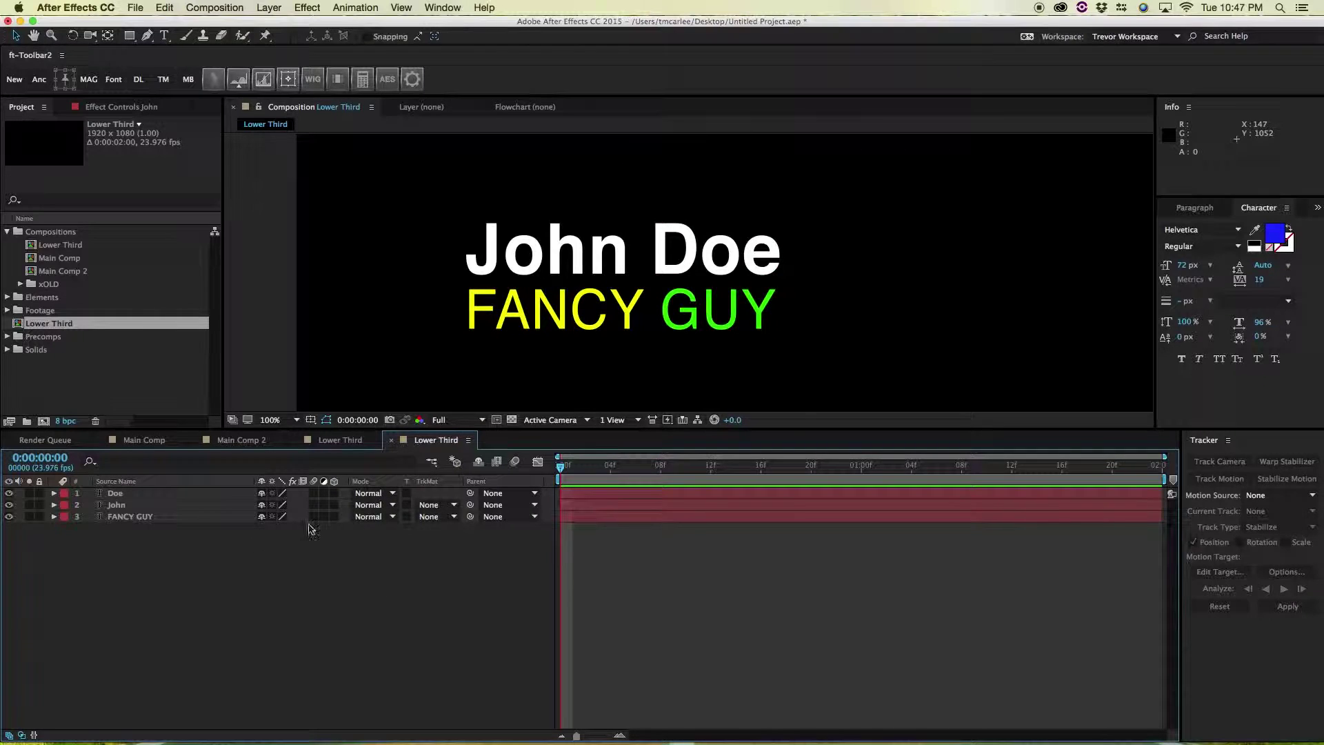
- Select the John and Doe layers and add Scale keyframes of 110.4% to both at frame 5
click(169, 505)
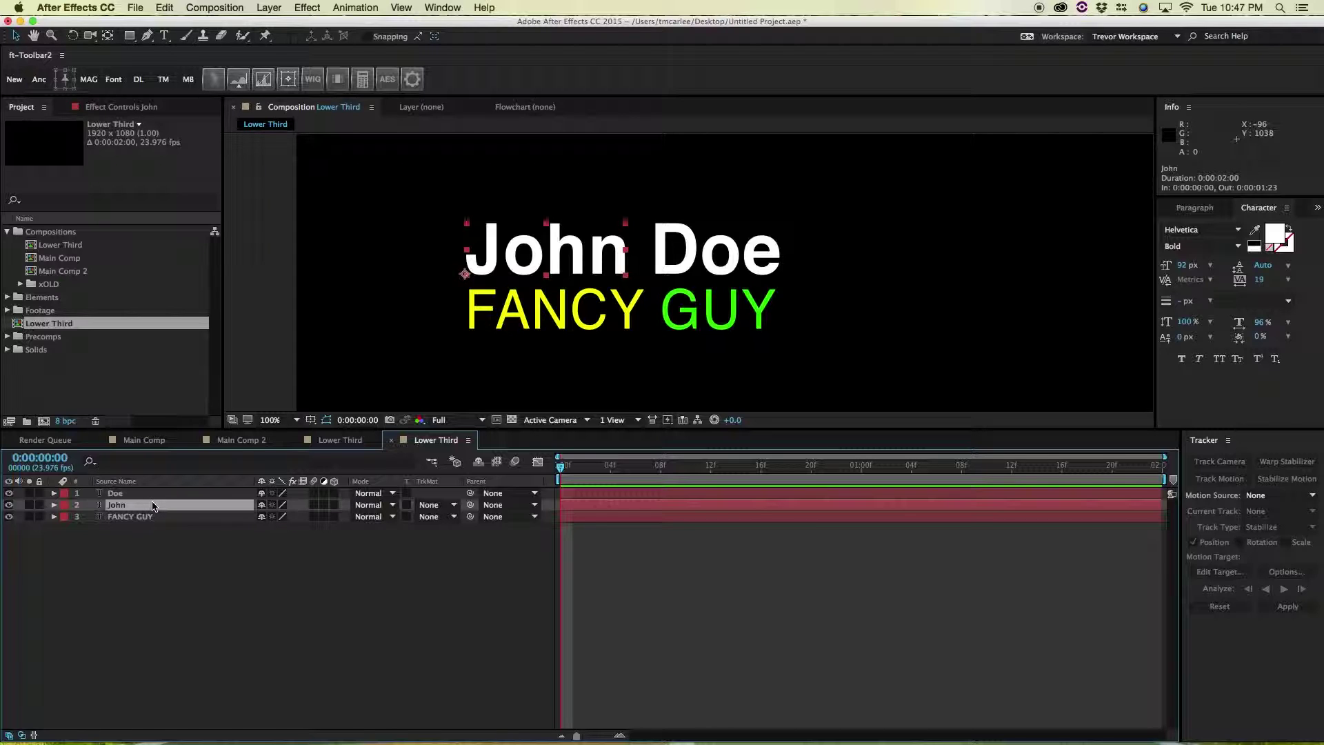
shift+click(137, 493)
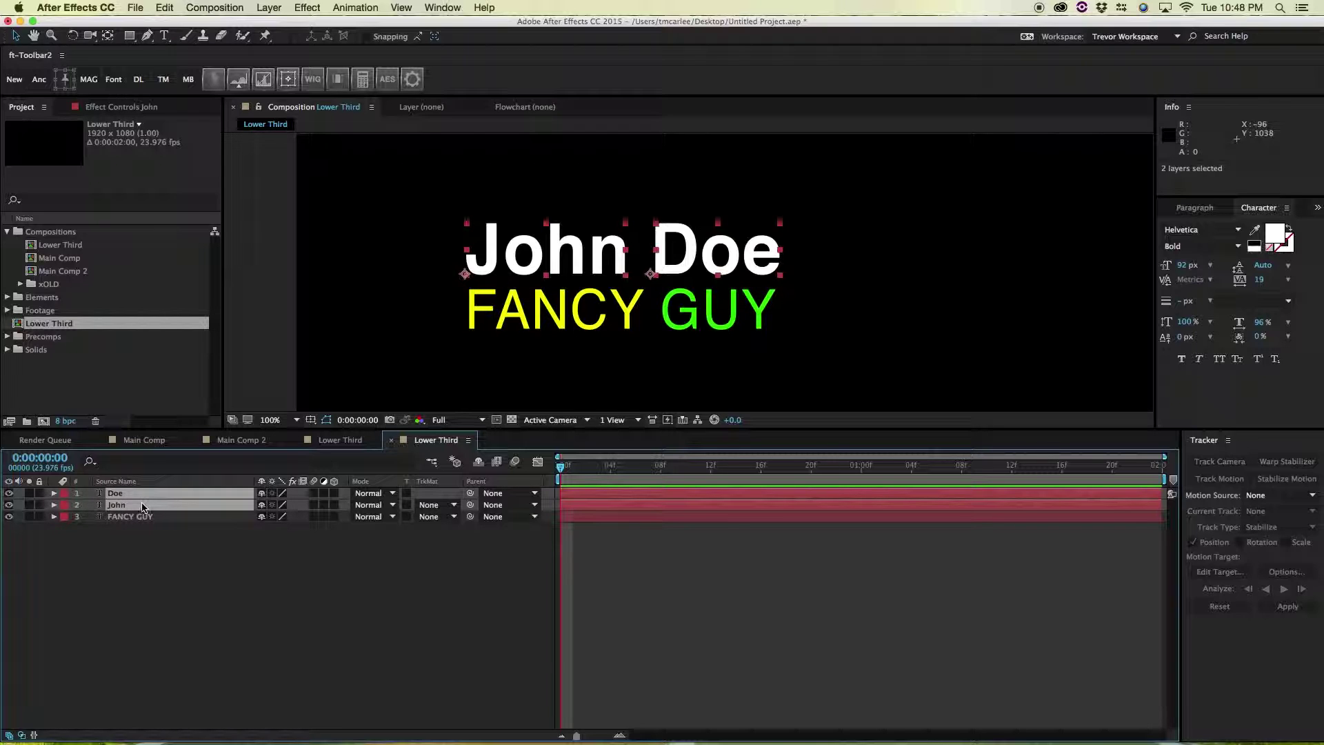
key(Page_Down)
key(Page_Down)
key(Page_Down)
key(Page_Down)
key(Page_Down)
key(alt+shift+s)
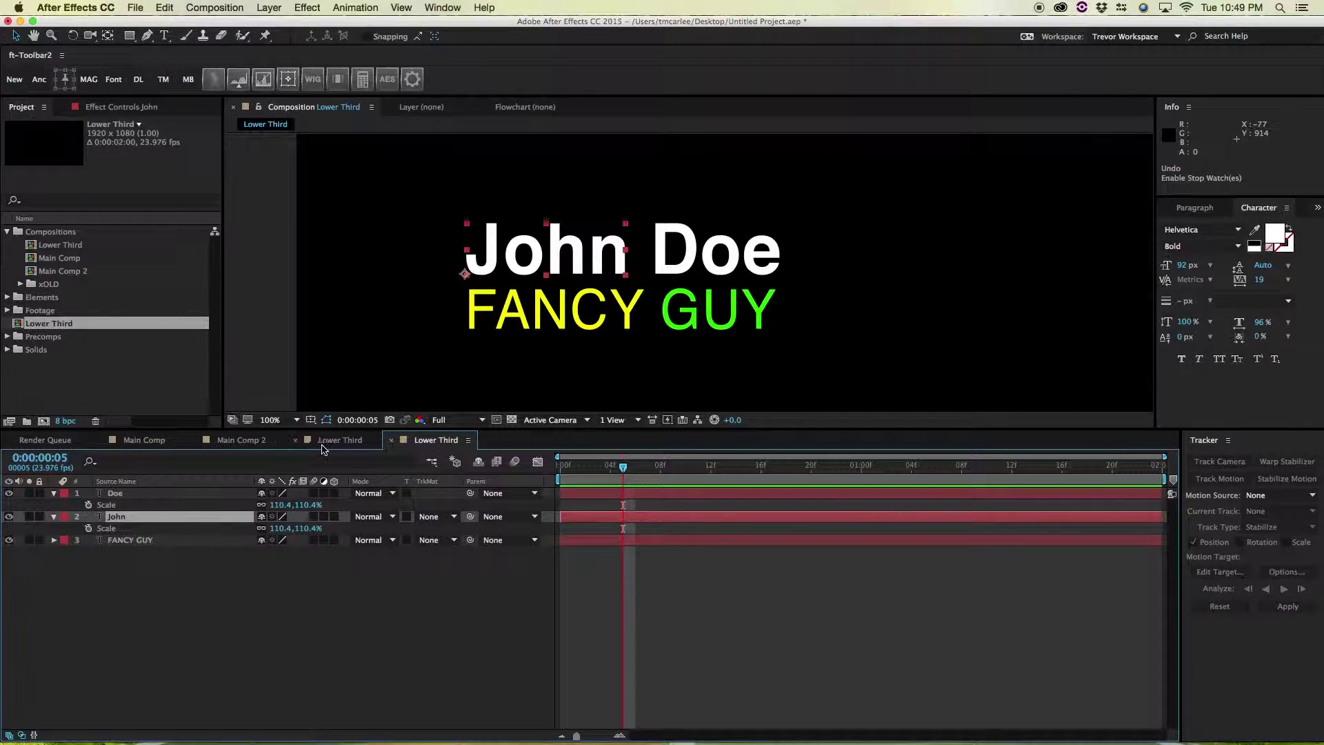
- Use the Pan Behind tool to move John's anchor point under the 'h', then select Doe
key(y)
drag(464, 274, 466, 275)
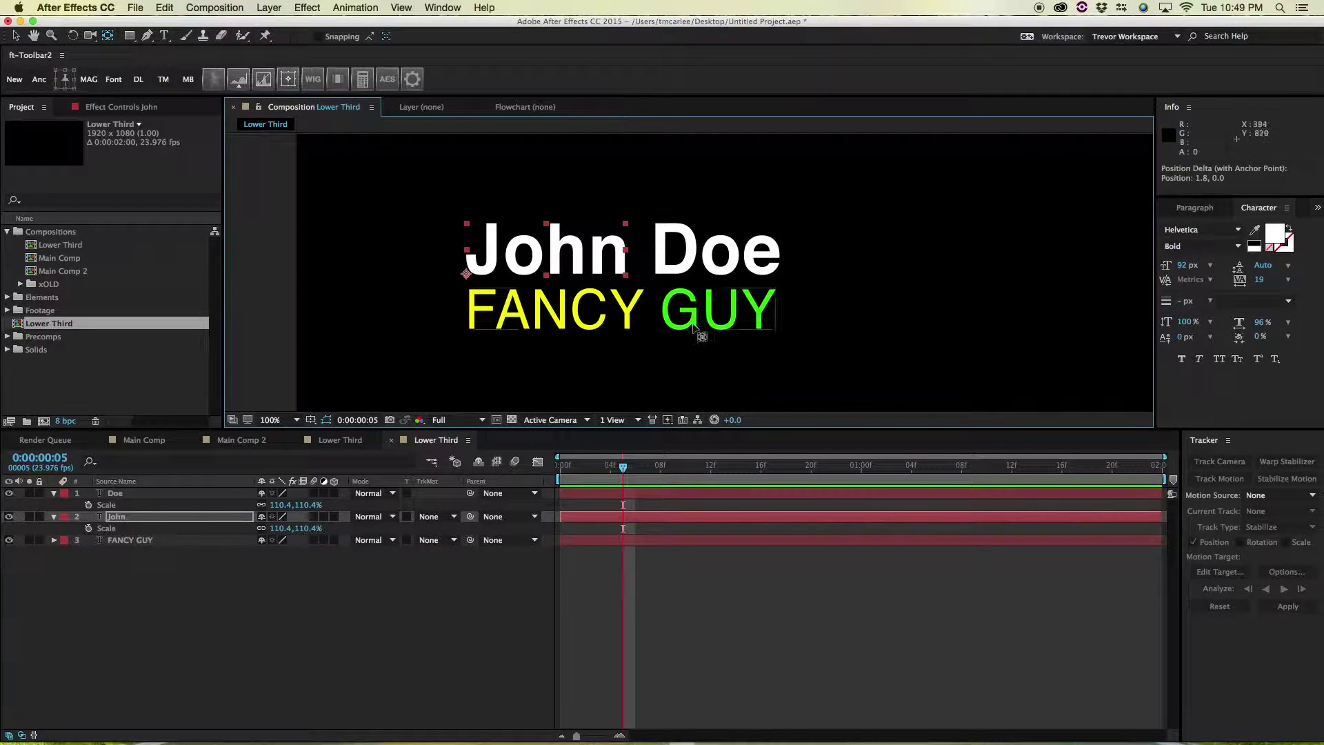
click(108, 36)
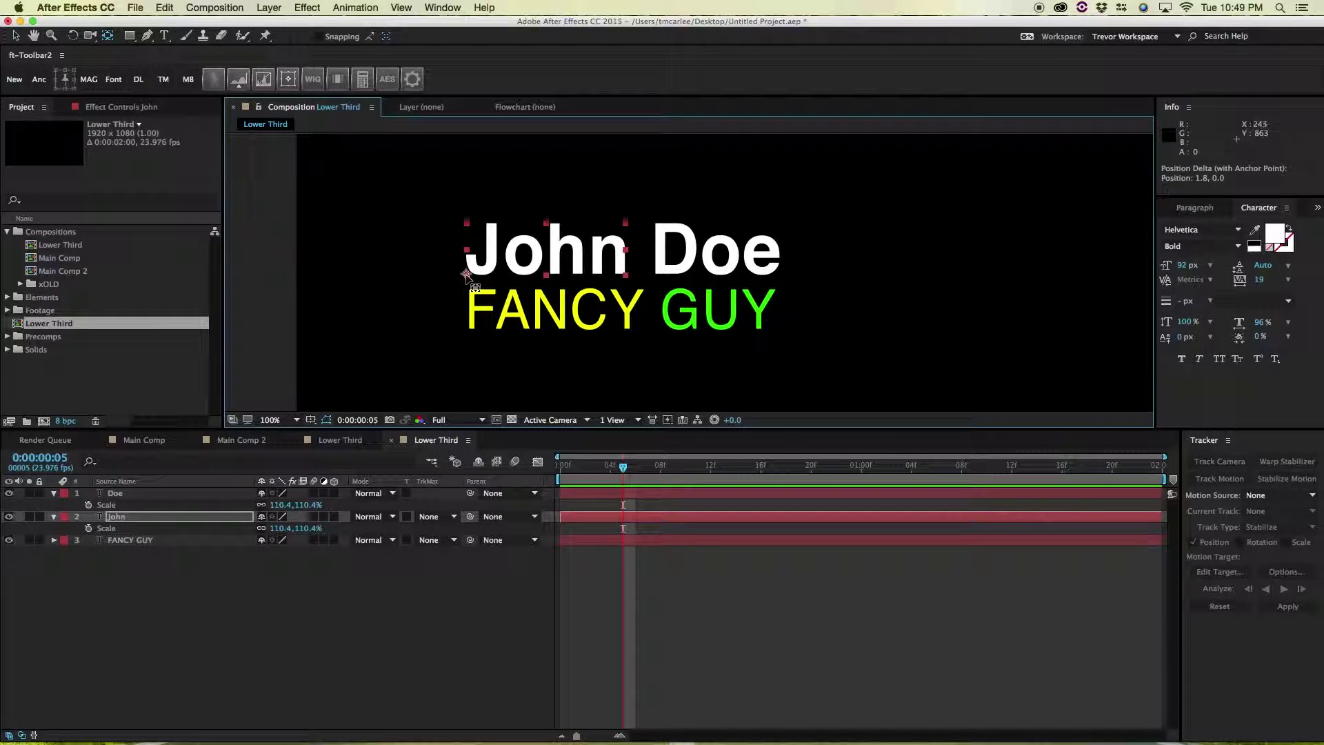
drag(466, 273, 546, 255)
click(148, 494)
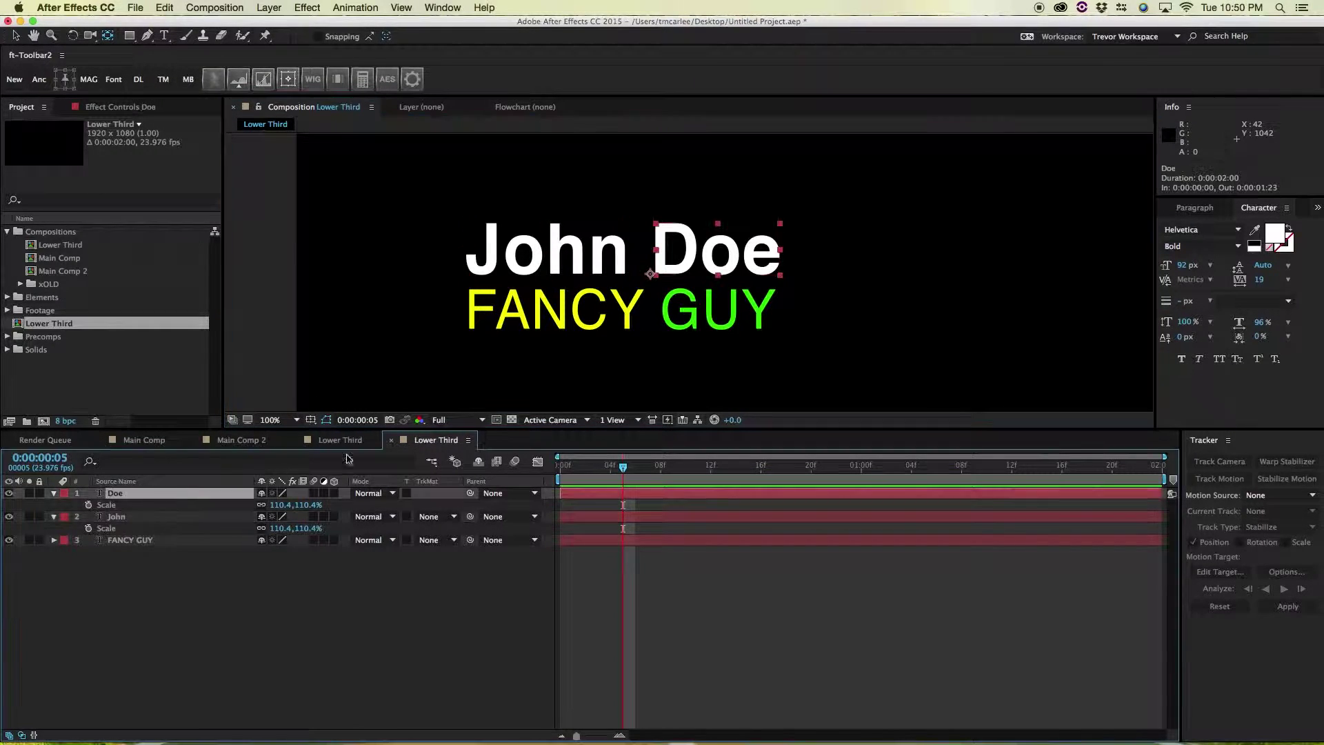
- Move Doe's anchor point under the 'o', then set a Scale keyframe on John at frame 5
drag(651, 274, 721, 268)
key(F2)
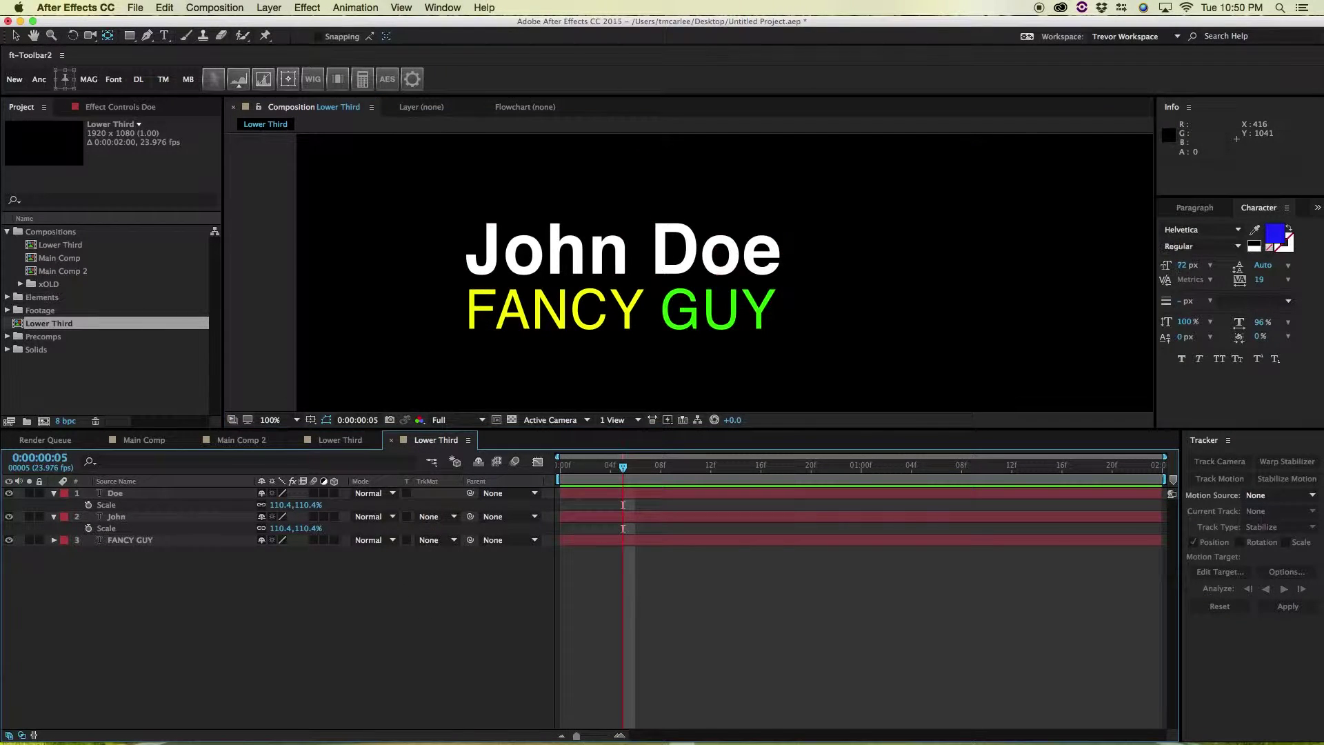
click(224, 518)
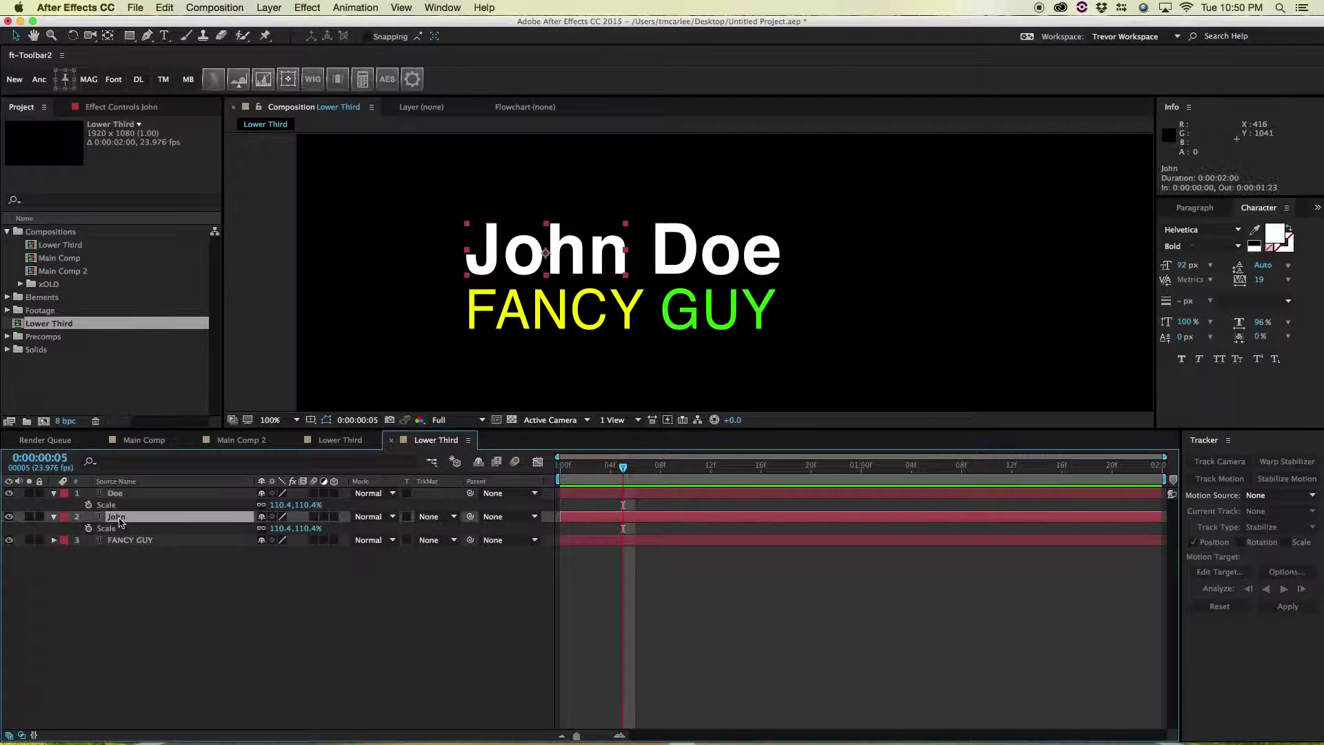
click(116, 519)
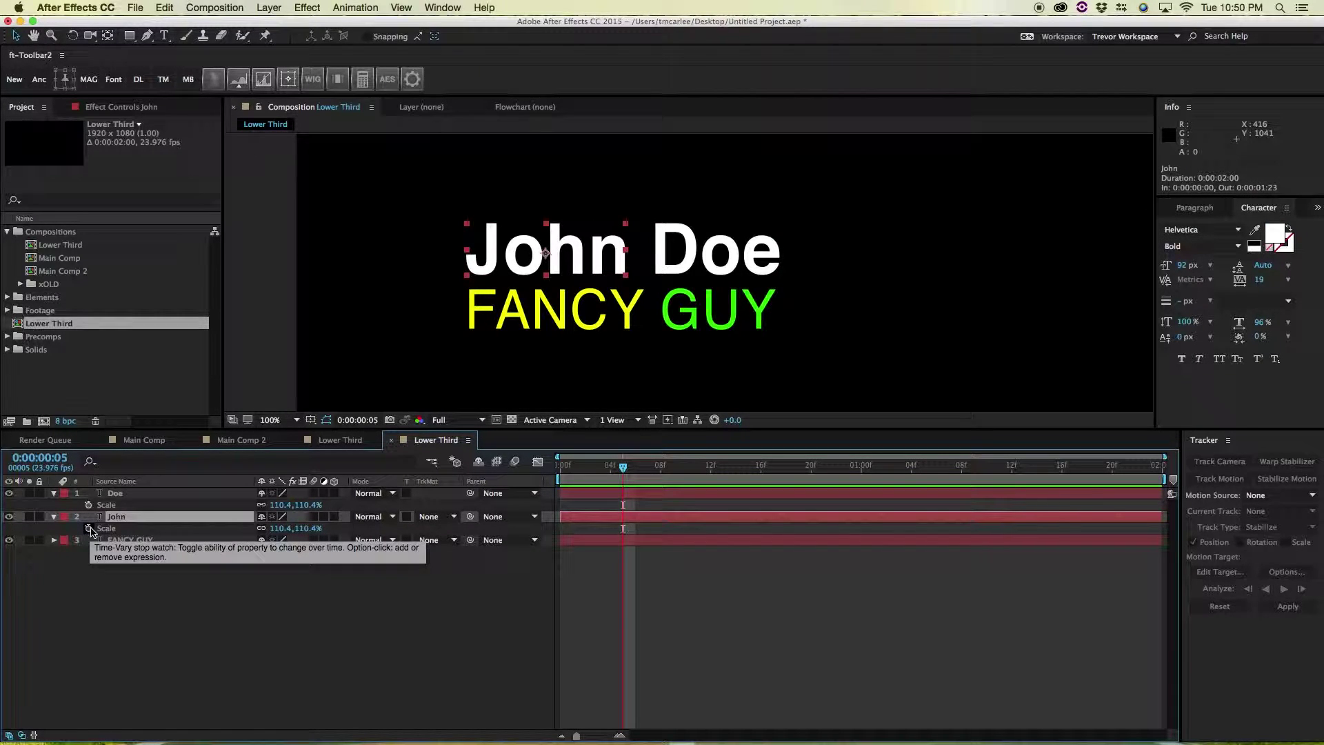
click(88, 529)
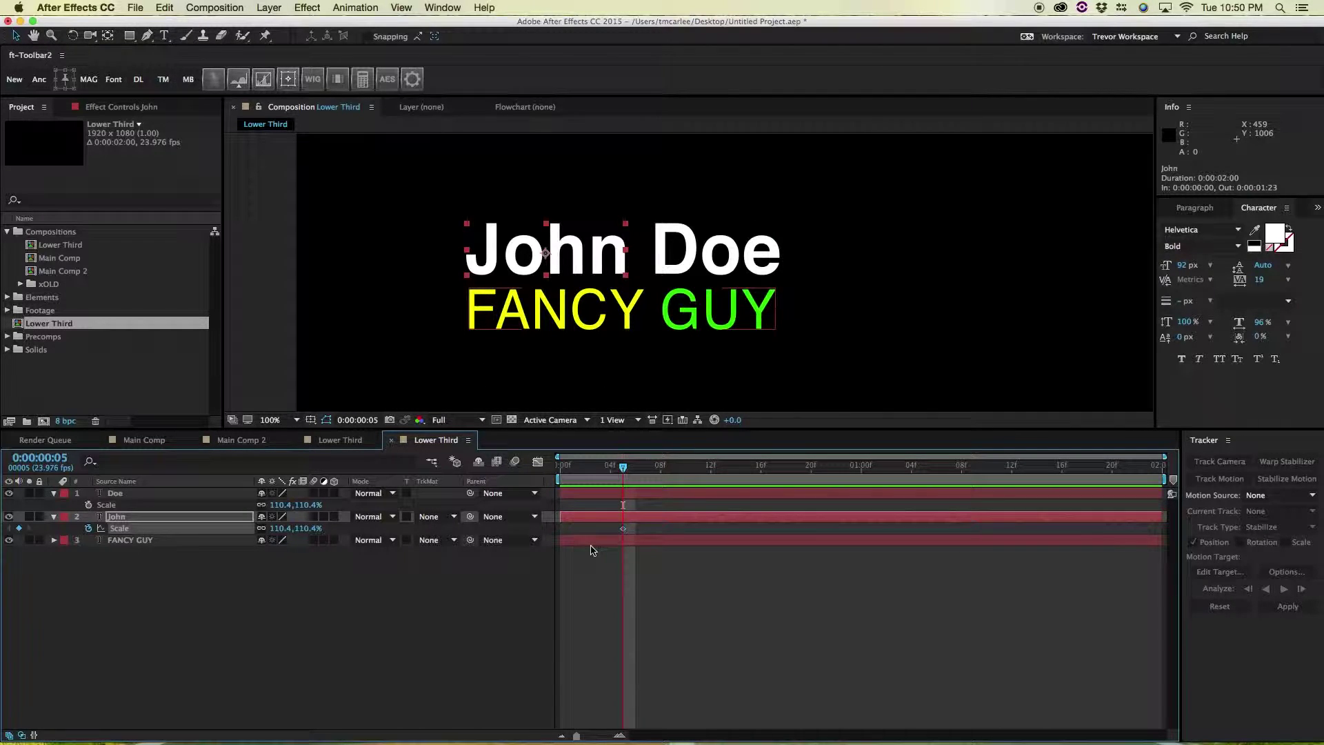
- Set John's Scale to 125% at frame 3 and compare it against frame 5
key(Page_Up)
key(Page_Up)
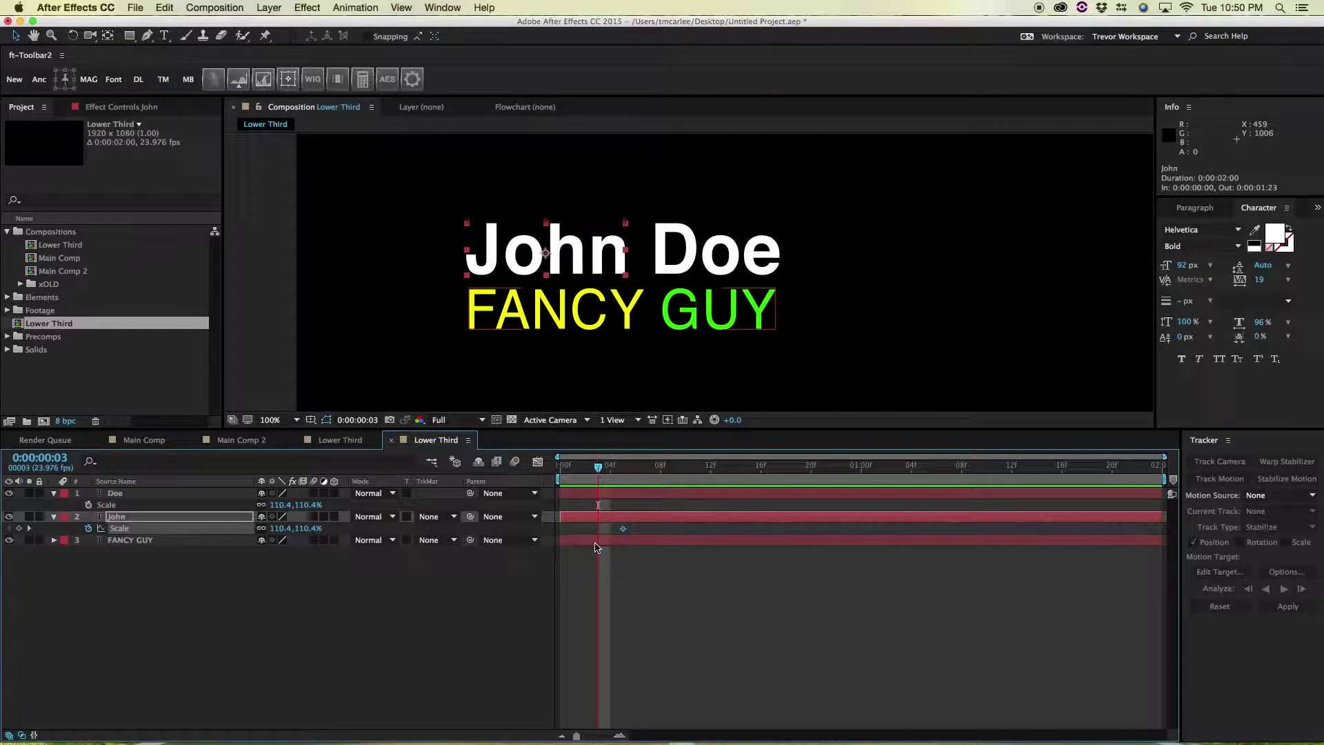
click(278, 529)
key(Escape)
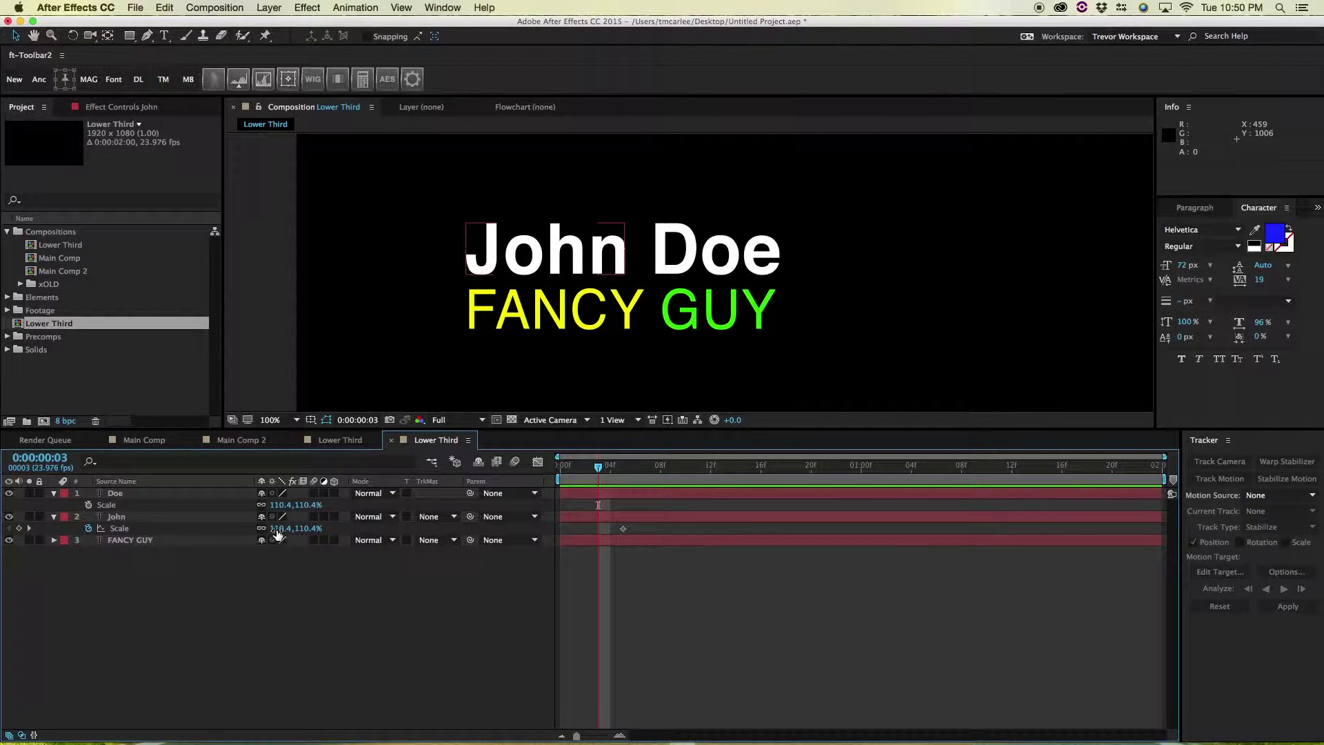
click(278, 529)
text(125)
key(Return)
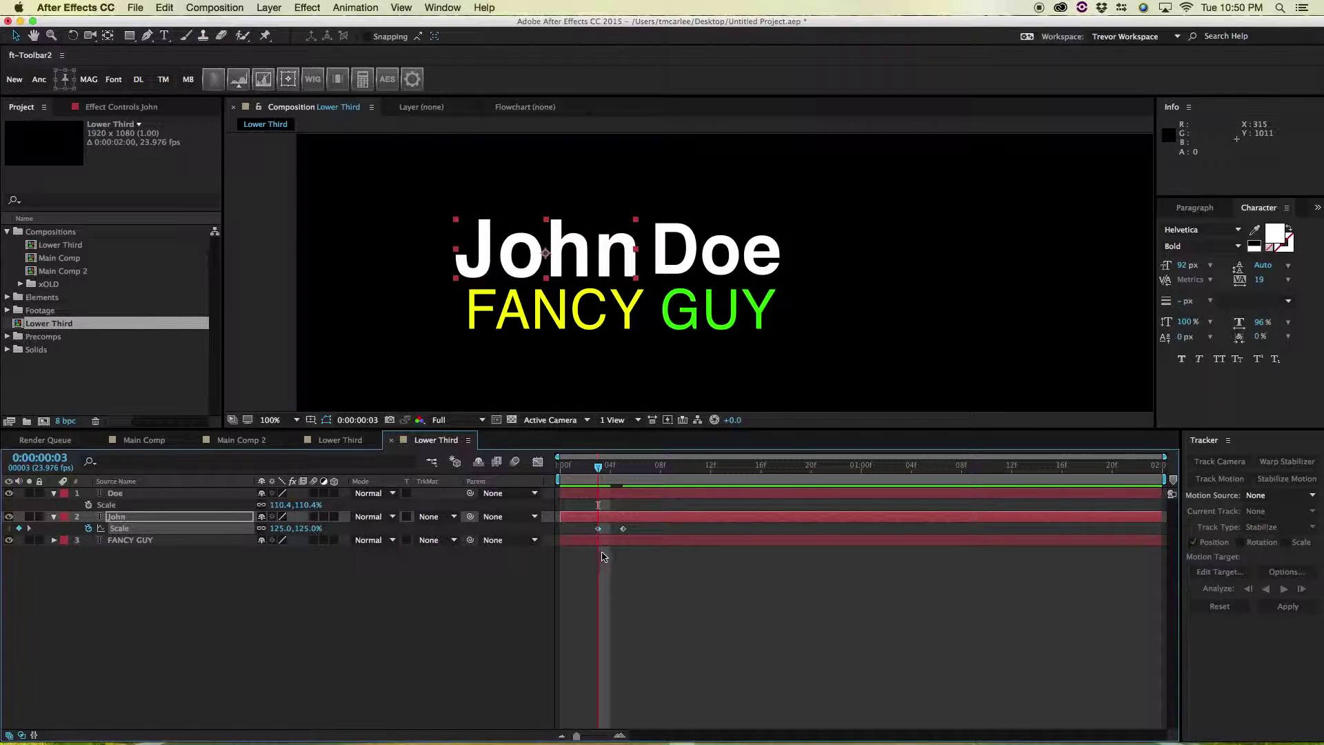
key(Page_Down)
key(Page_Down)
key(Page_Up)
key(Page_Up)
key(Page_Down)
key(Page_Down)
key(Page_Up)
key(Page_Up)
key(Page_Down)
key(Page_Down)
key(Page_Up)
key(Page_Up)
key(Page_Up)
key(Page_Up)
key(Page_Up)
- Set John's Scale to 0% at frame 0
click(452, 586)
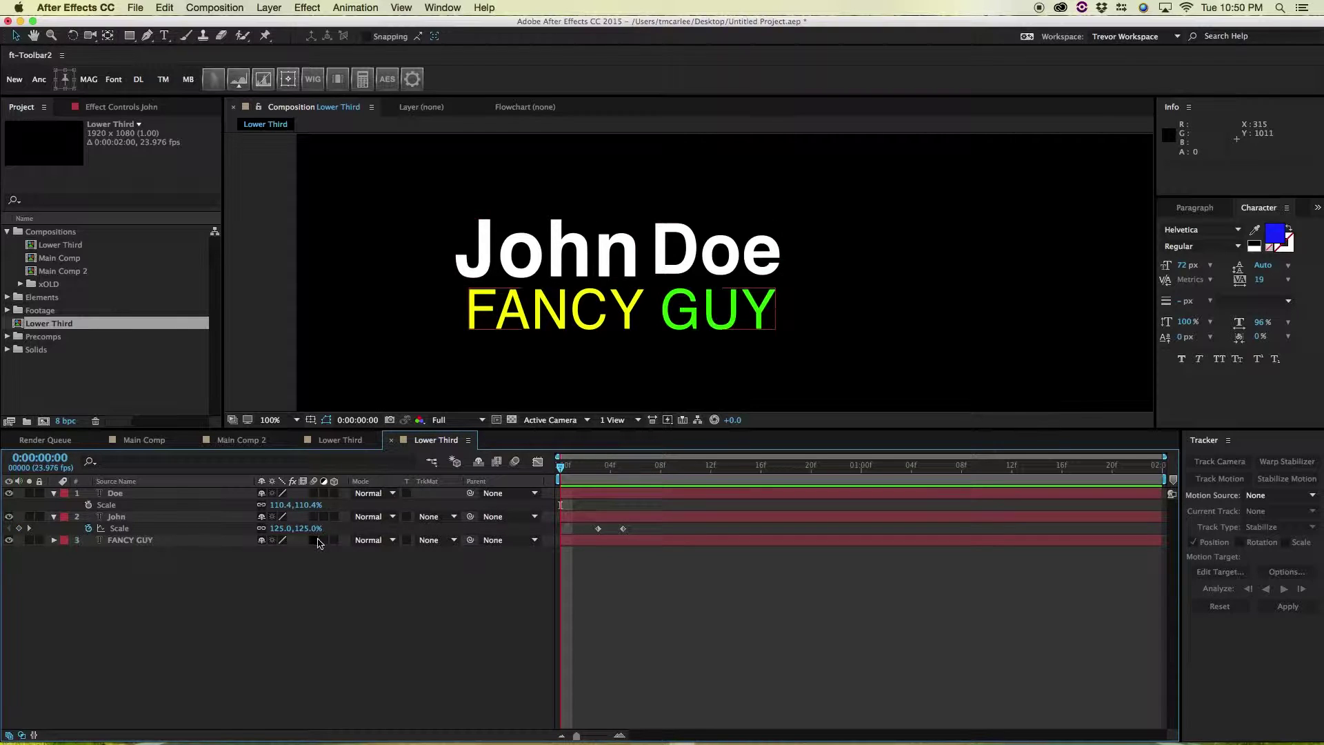
click(285, 528)
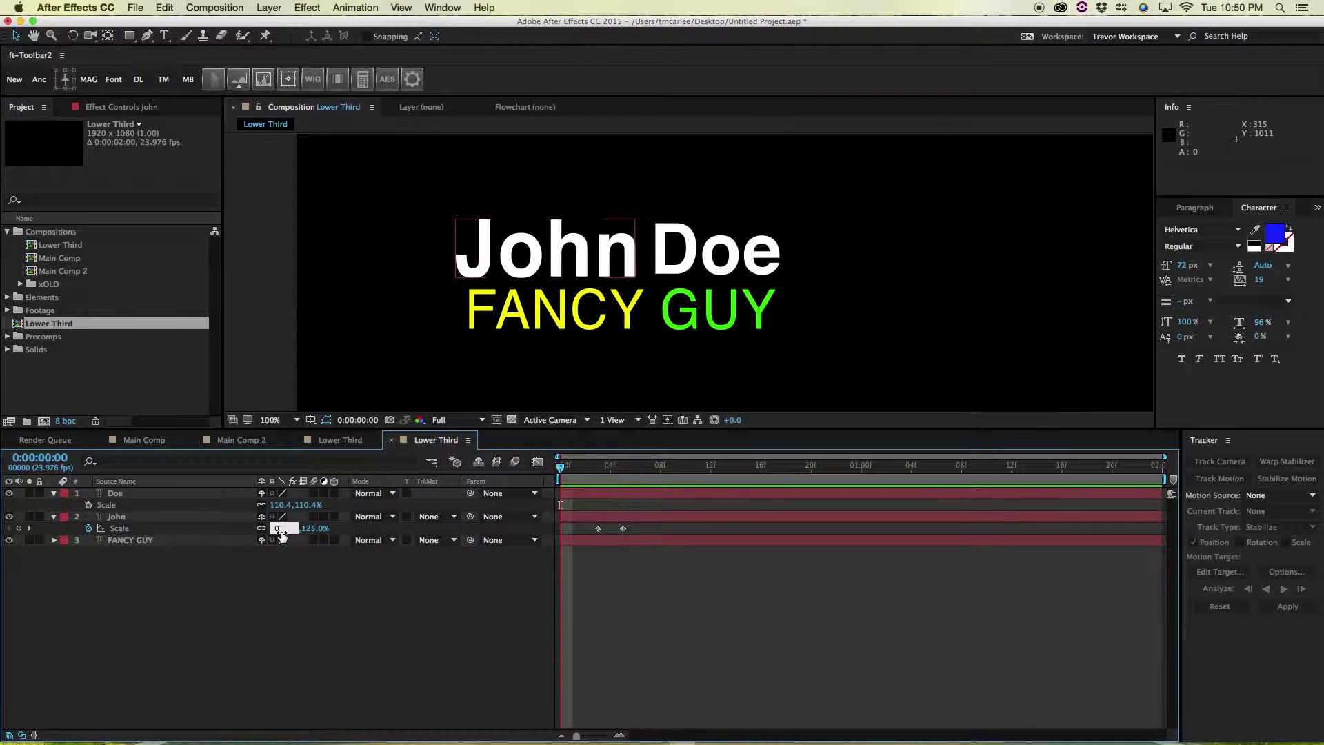
text(0)
key(Return)
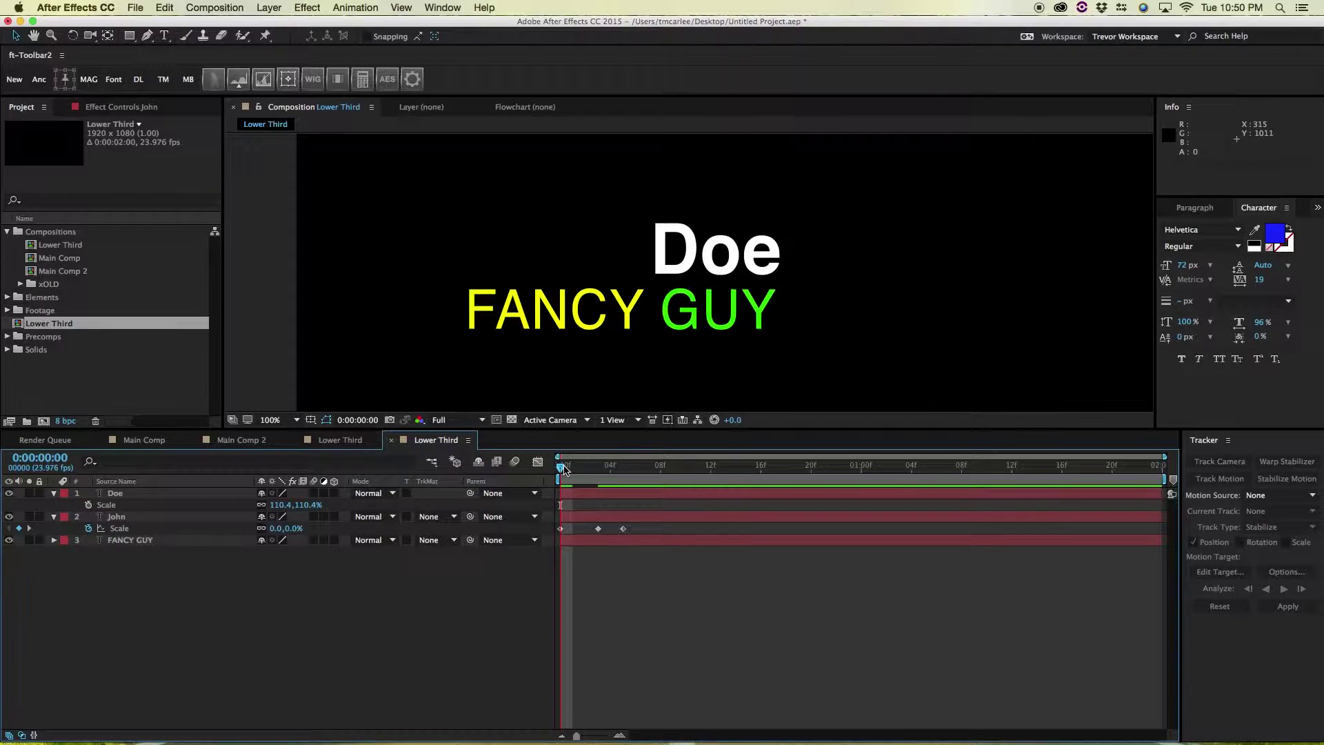
- End the work area at frame 12 to preview John's pop, then extend it to the full comp
drag(564, 469, 722, 473)
key(n)
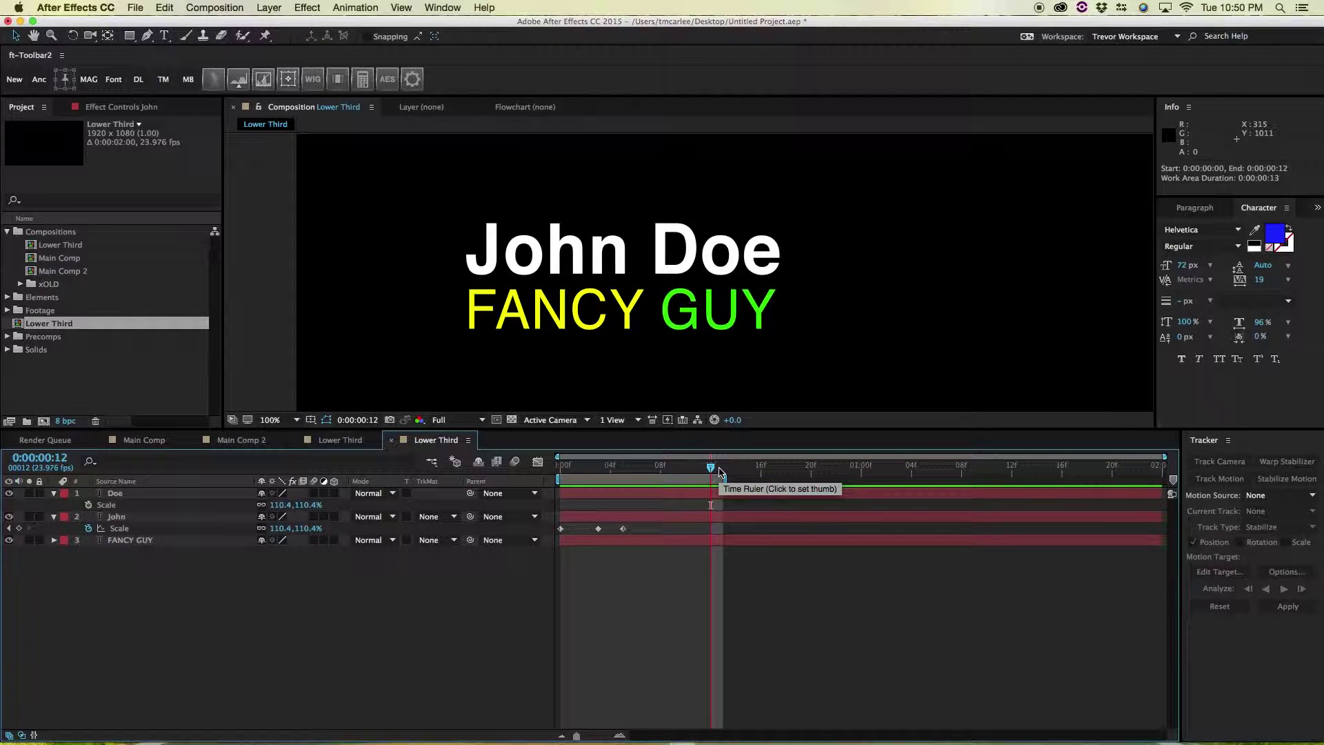
key(space)
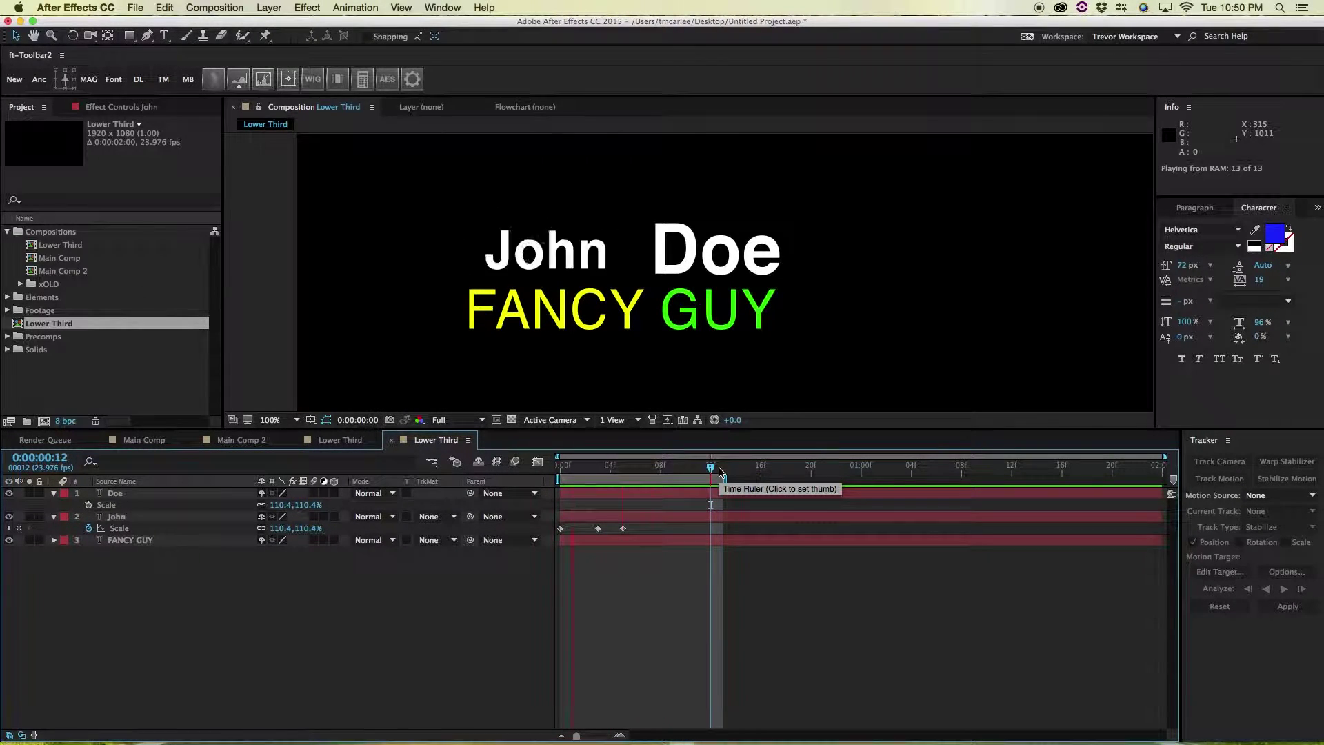
key(space)
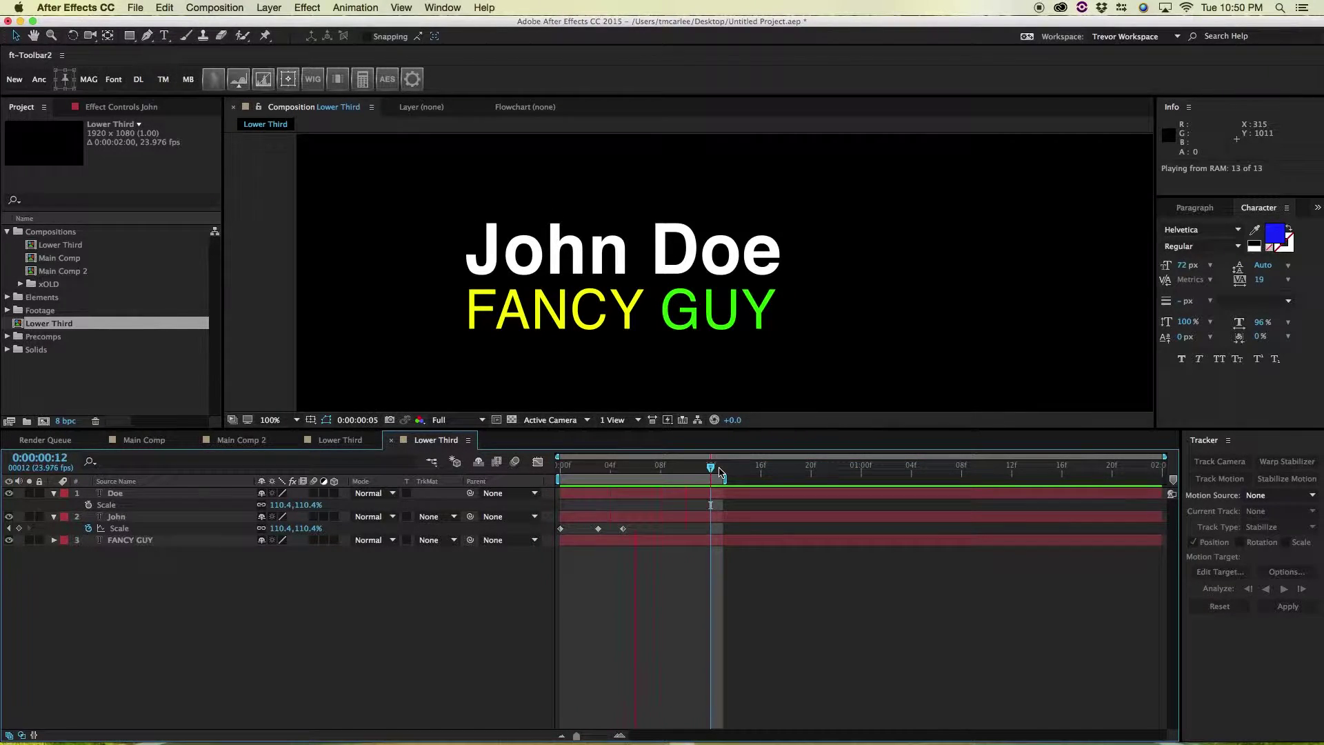
key(space)
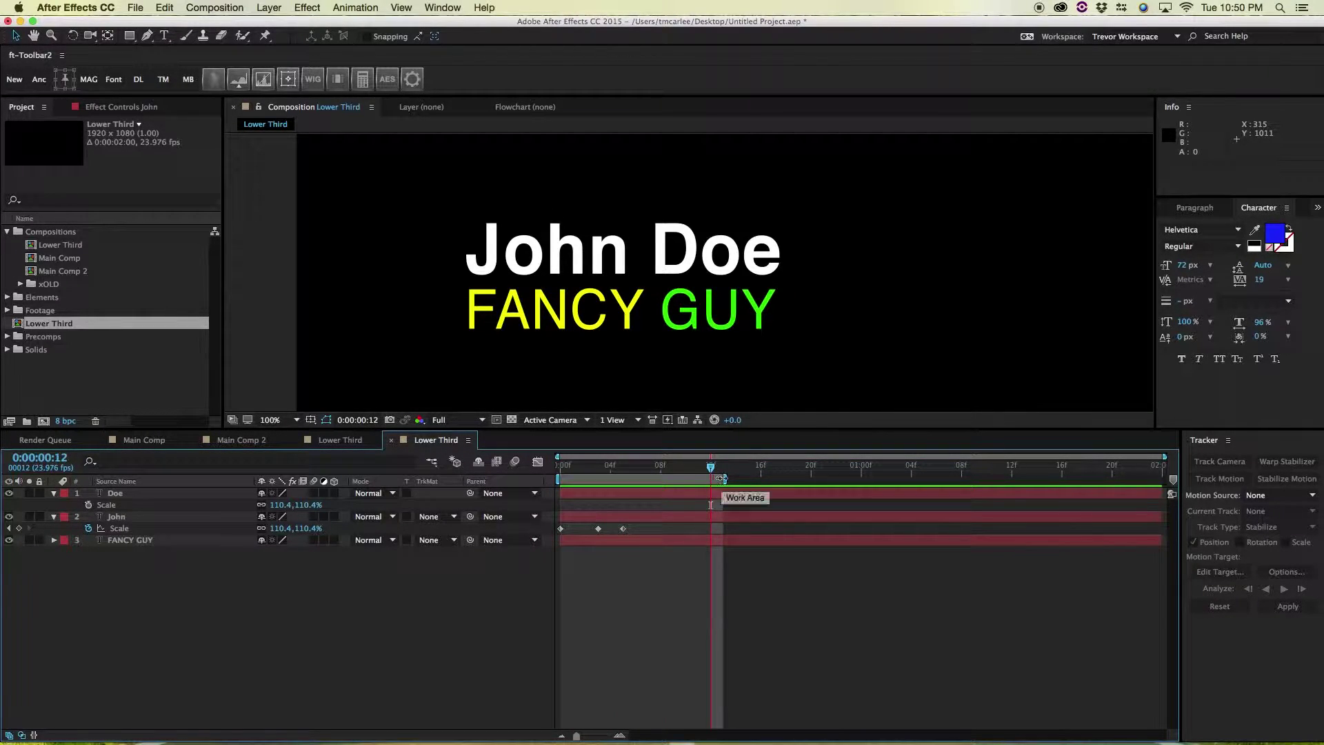
drag(725, 478, 1164, 478)
click(621, 468)
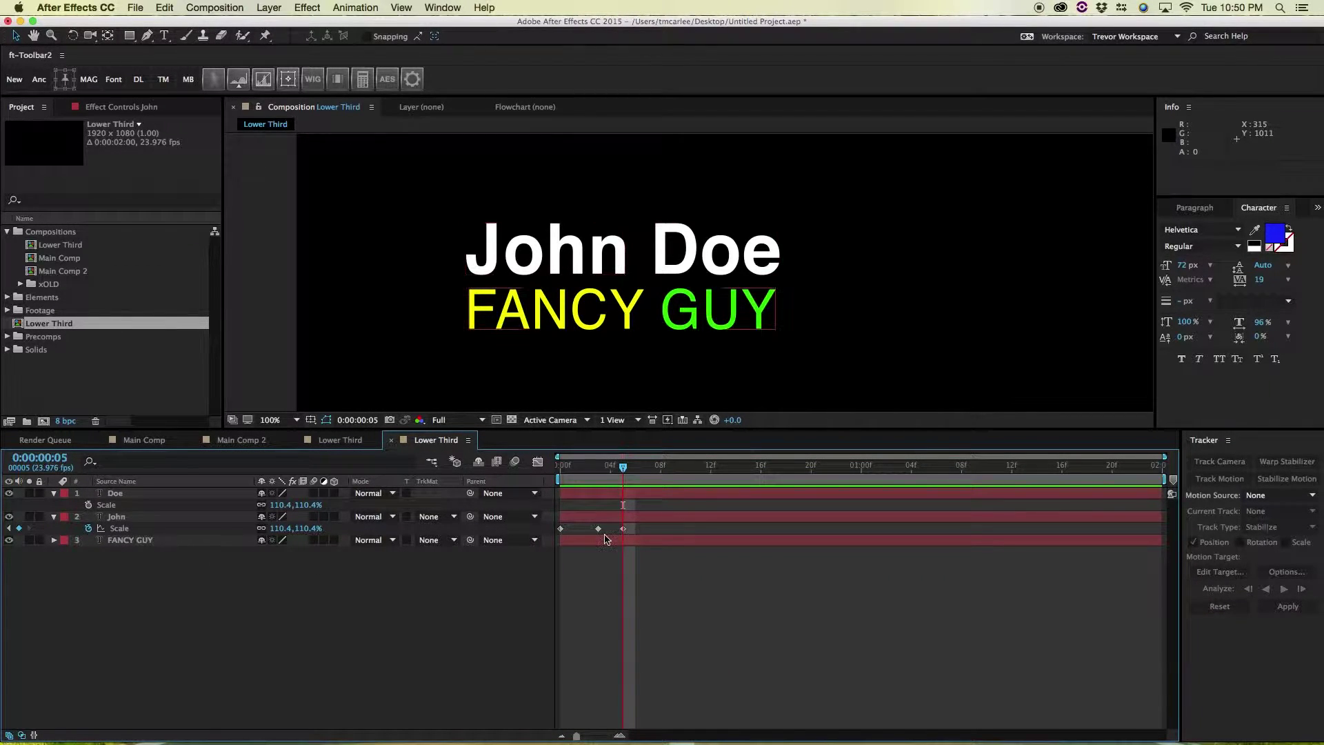
- Copy John's three Scale keyframes and paste them onto Doe starting at frame 5
click(246, 518)
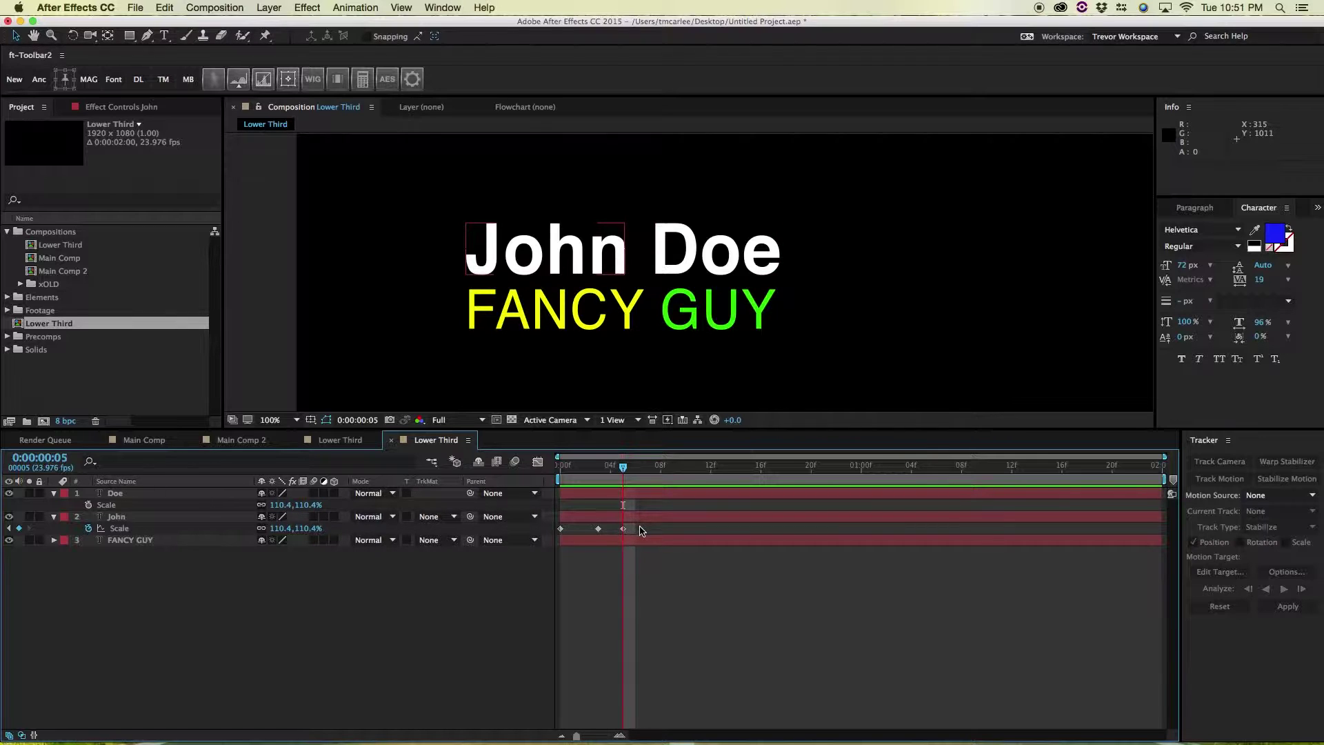
drag(639, 526, 559, 535)
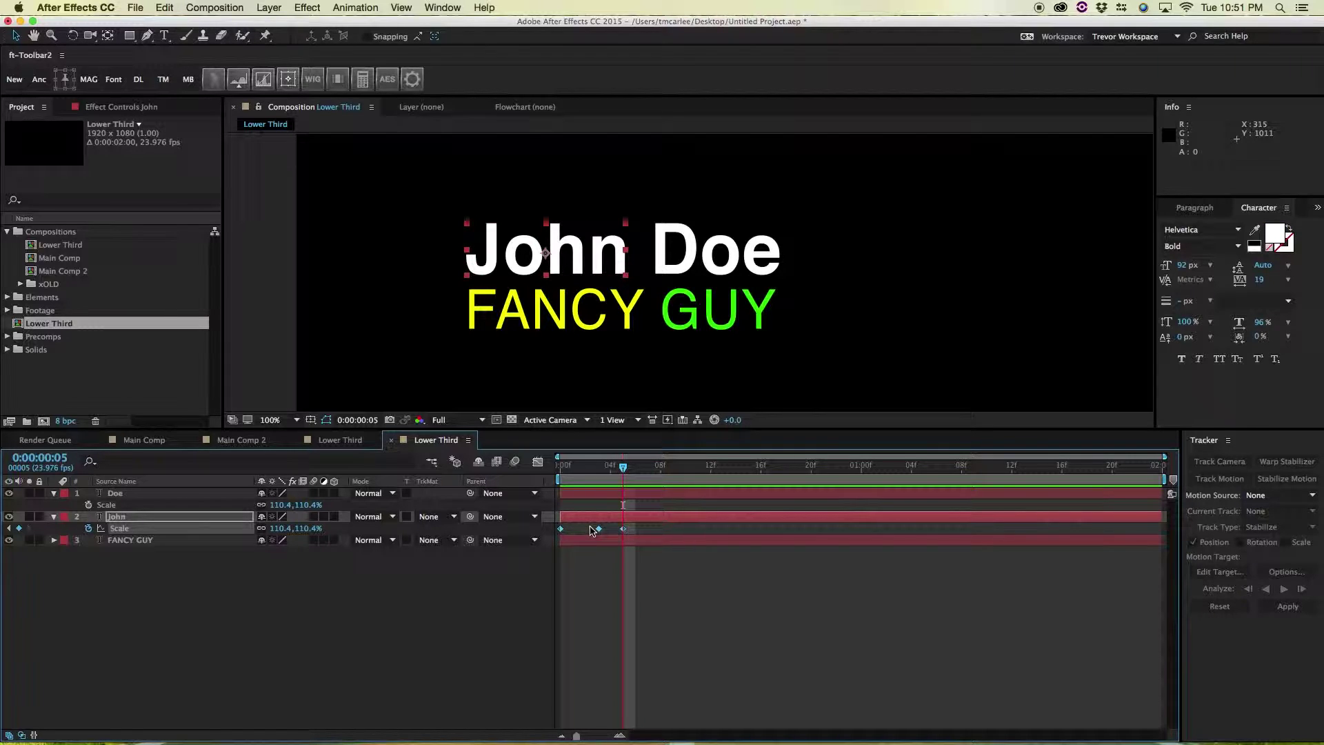
key(super+c)
click(635, 497)
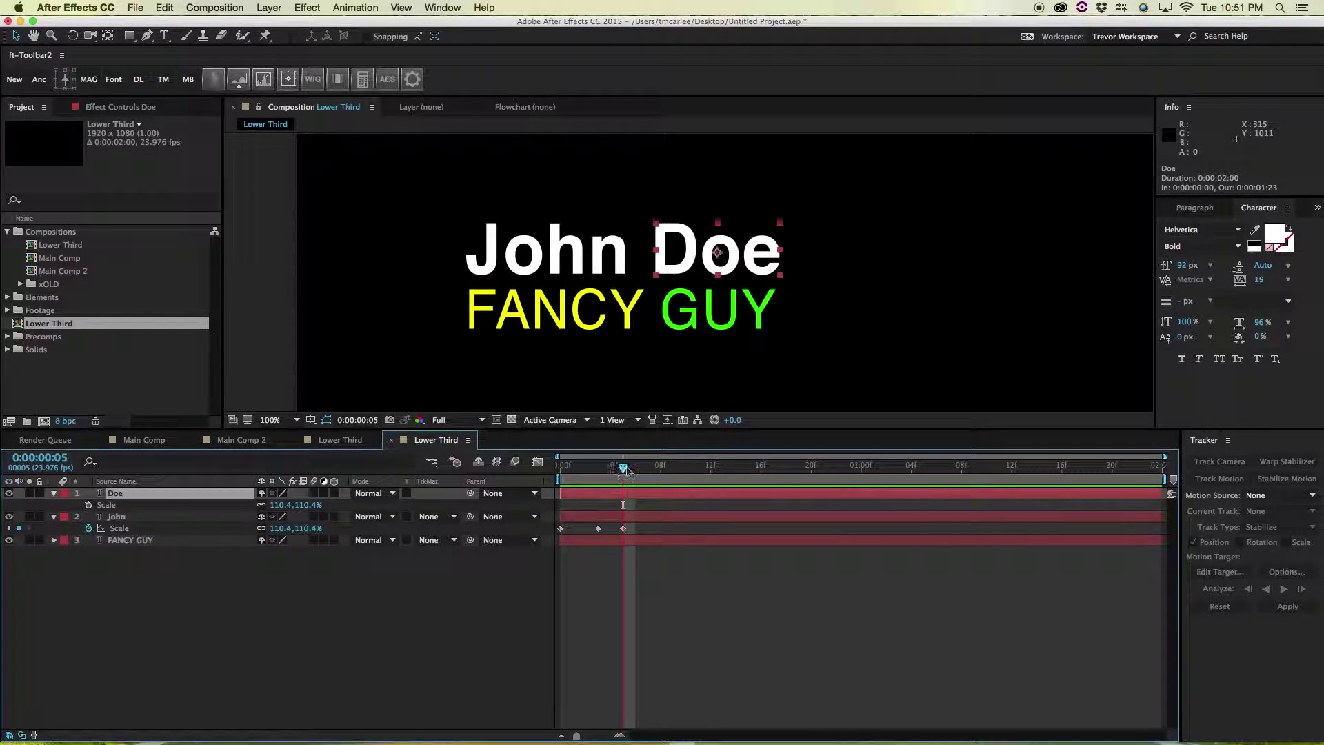
mouse_move(635, 470)
mouse_down()
mouse_move(762, 465)
mouse_move(623, 466)
mouse_up()
key(super+v)
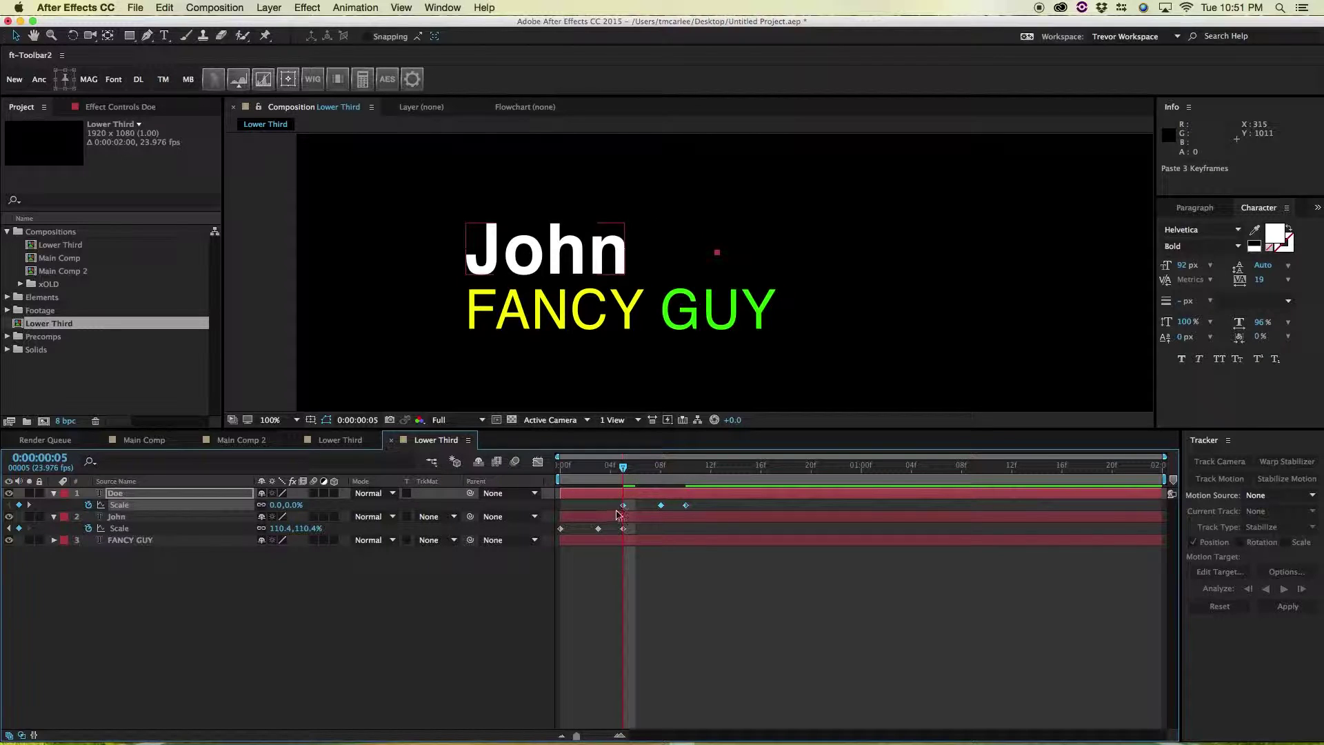
drag(623, 470, 561, 476)
- Hide the FANCY GUY layer and preview the John Doe pop animation
click(8, 540)
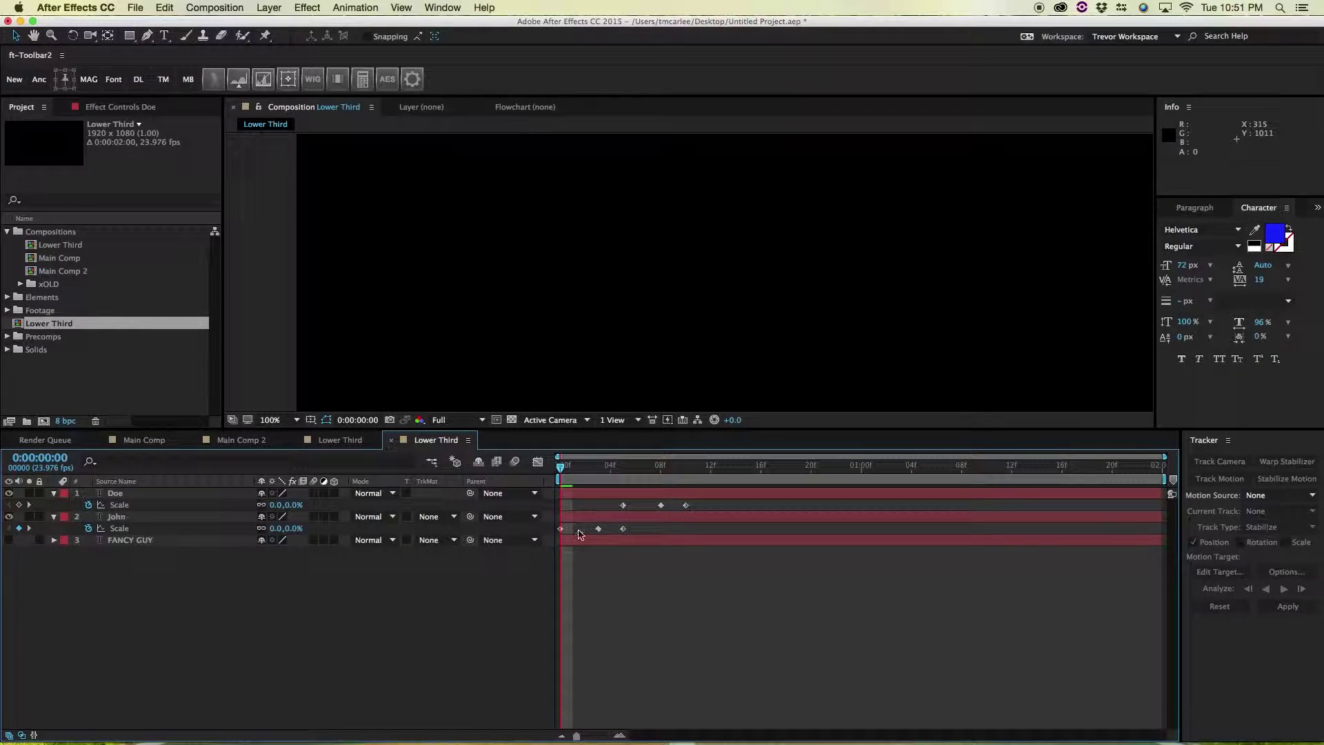
key(space)
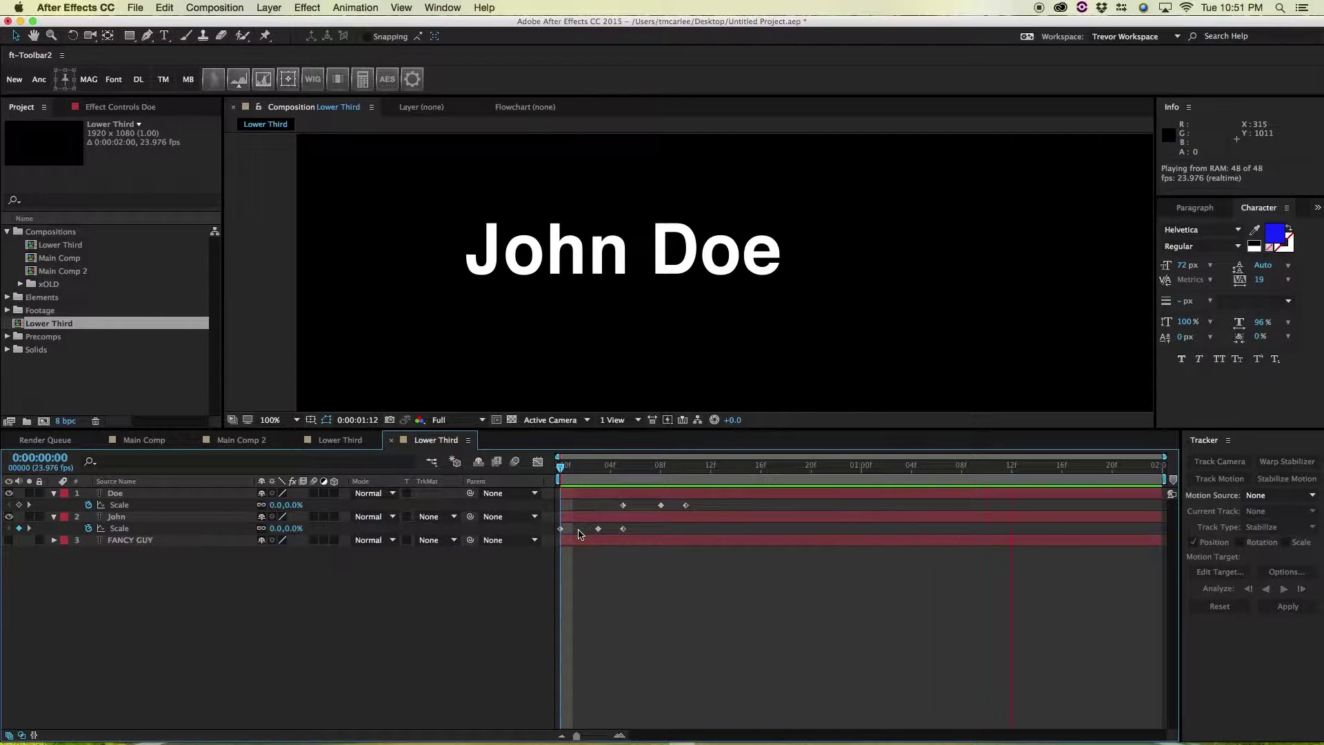
key(space)
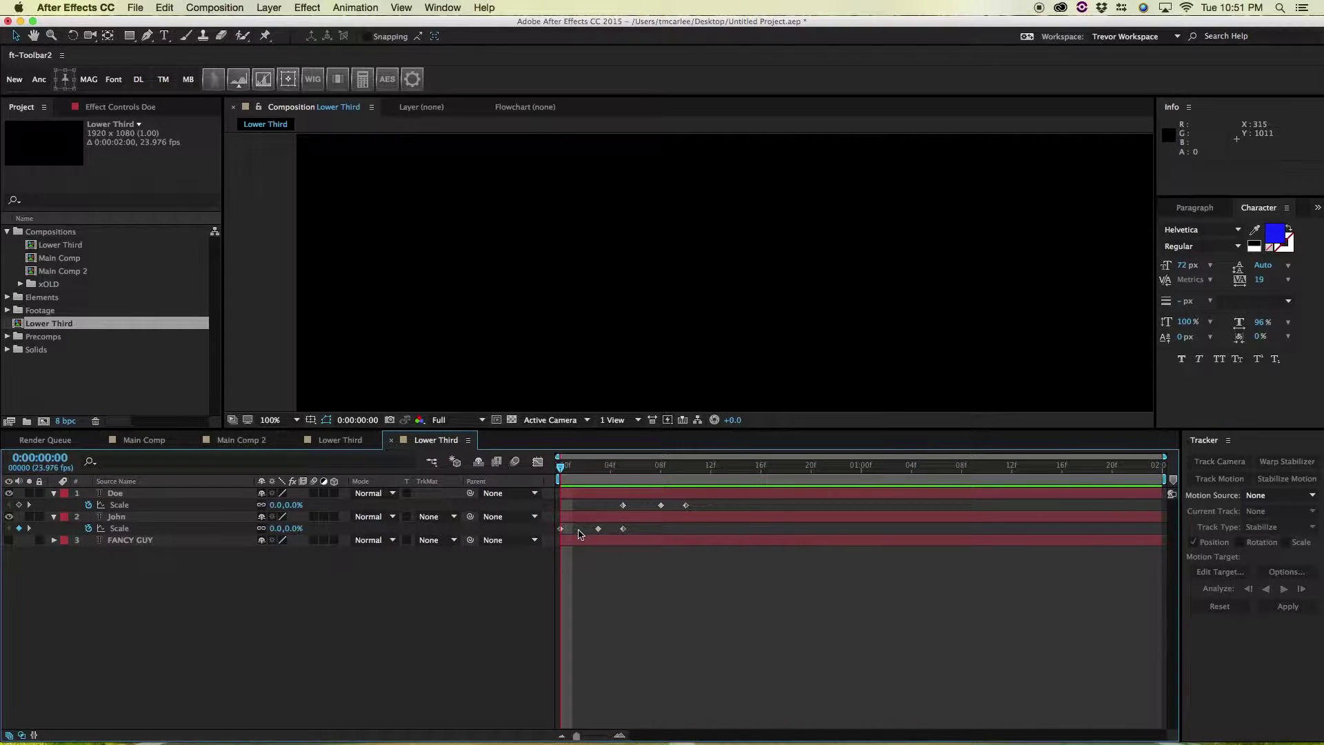
drag(581, 469, 686, 465)
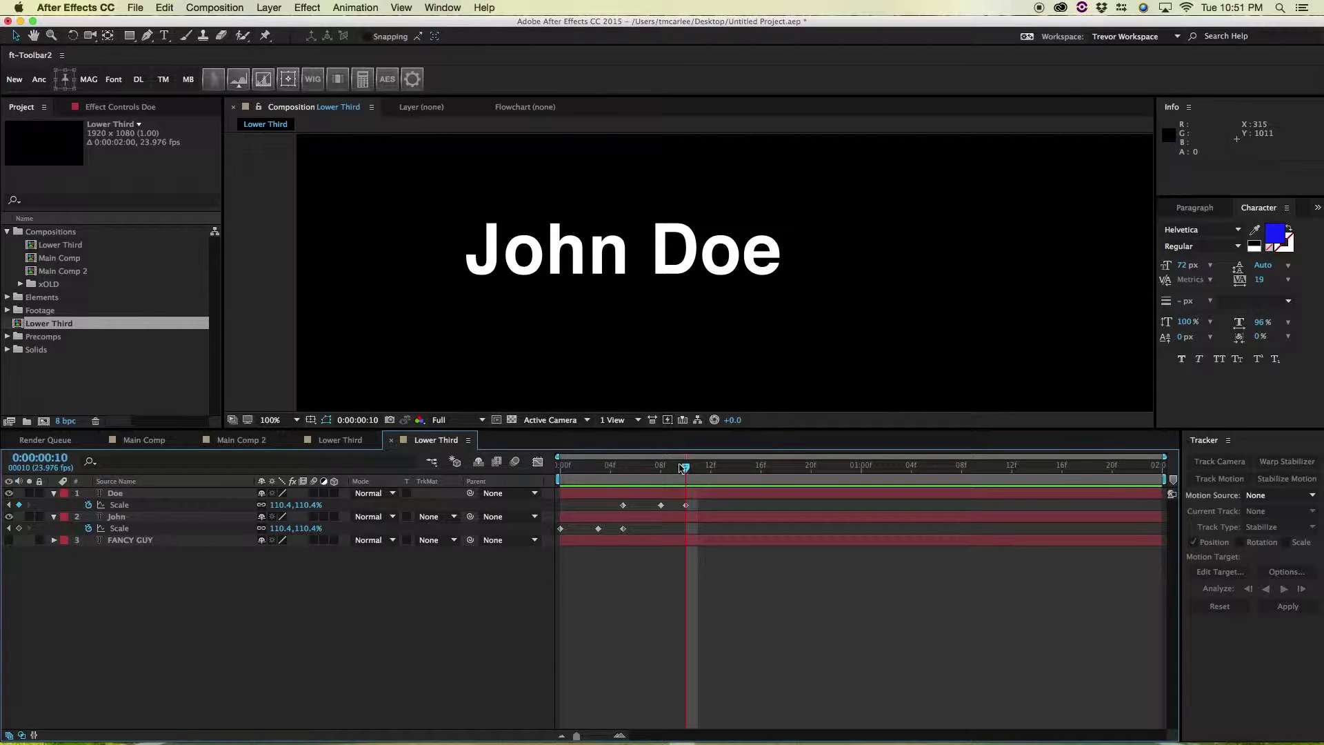
- Turn on motion blur for the John and Doe layers and for the whole composition
click(232, 530)
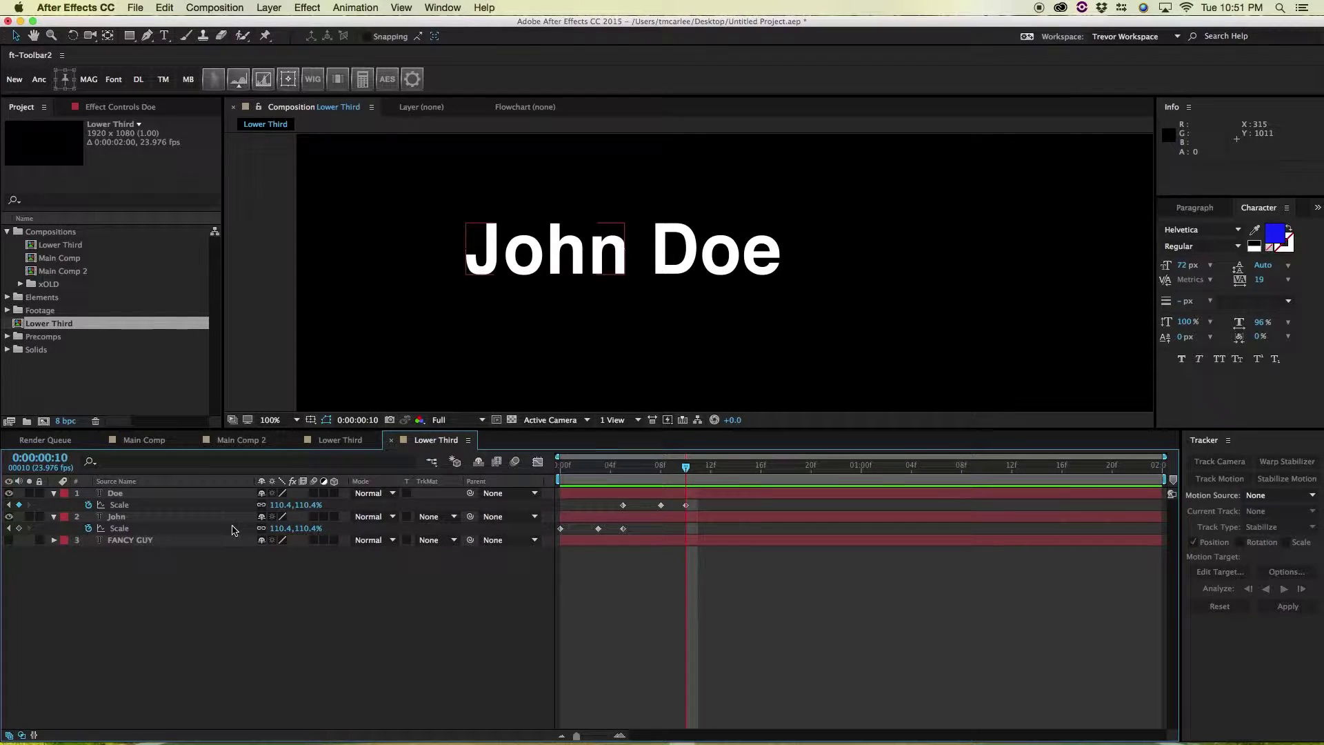
click(315, 517)
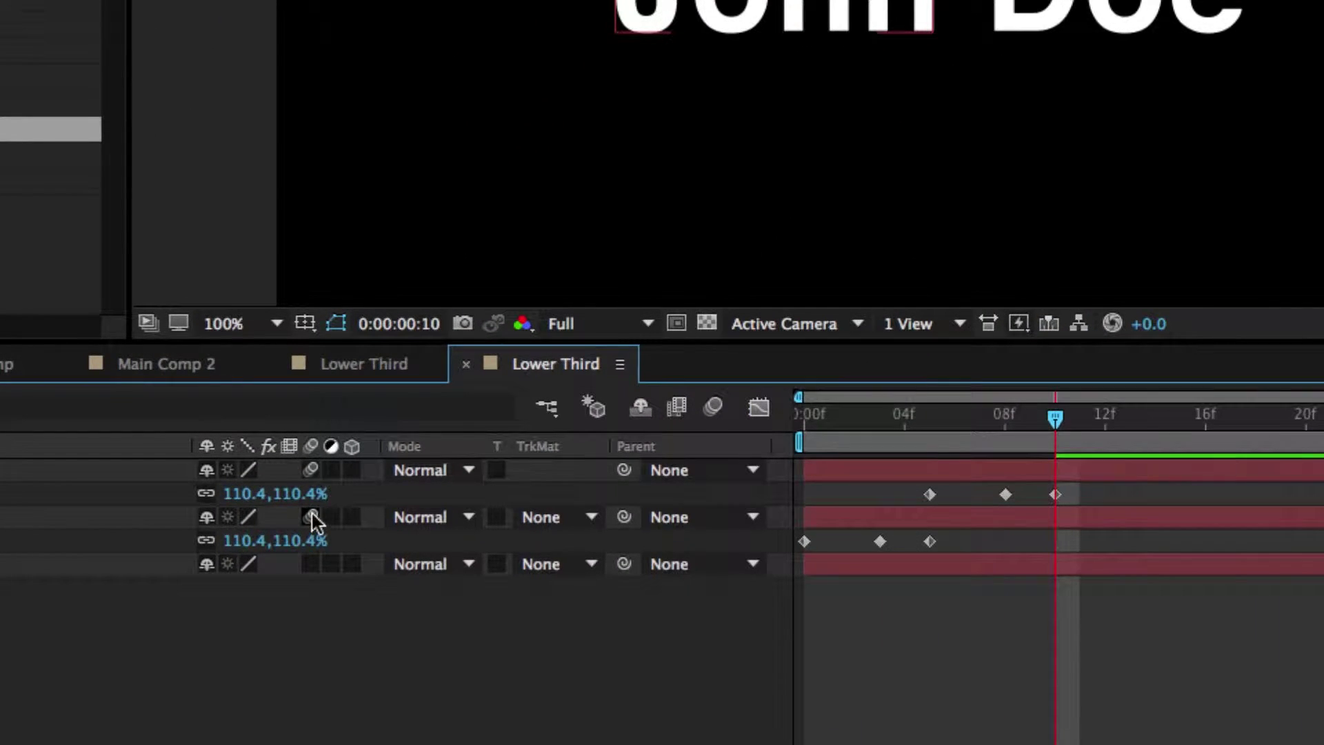
click(311, 515)
click(308, 469)
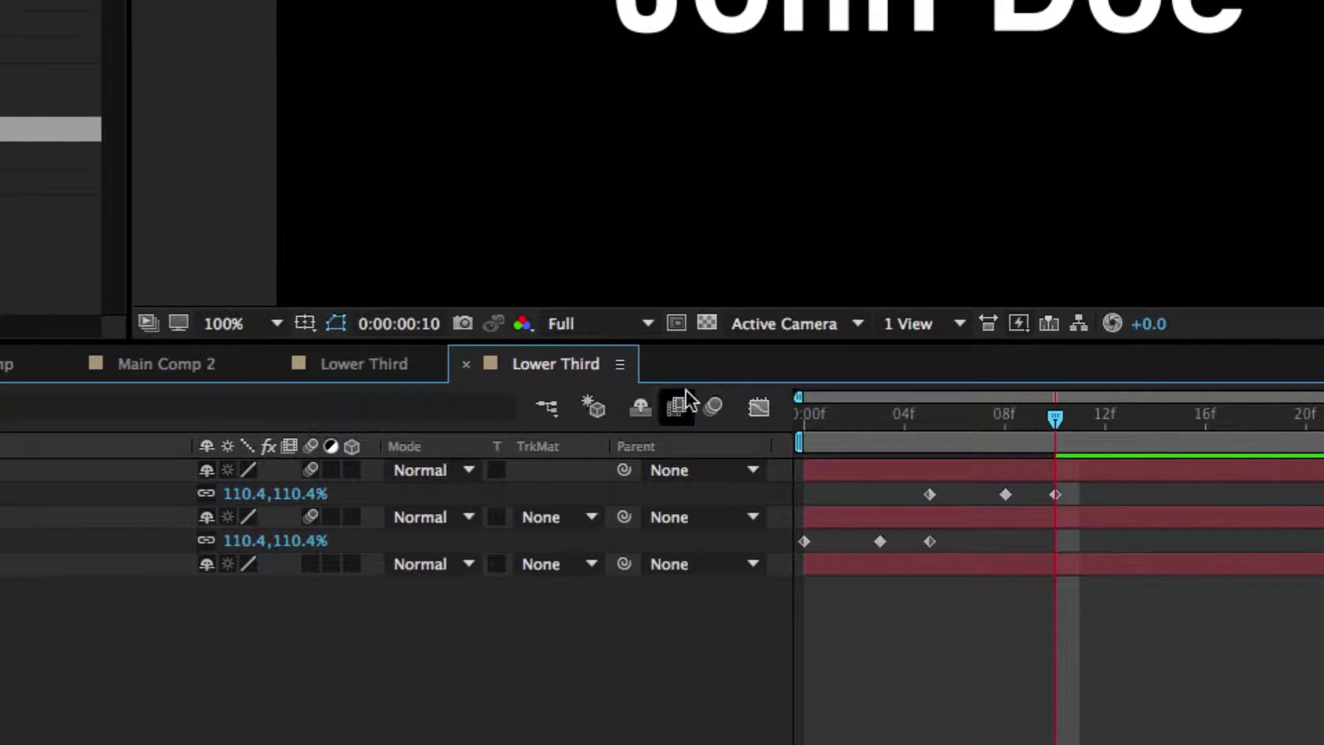
click(706, 411)
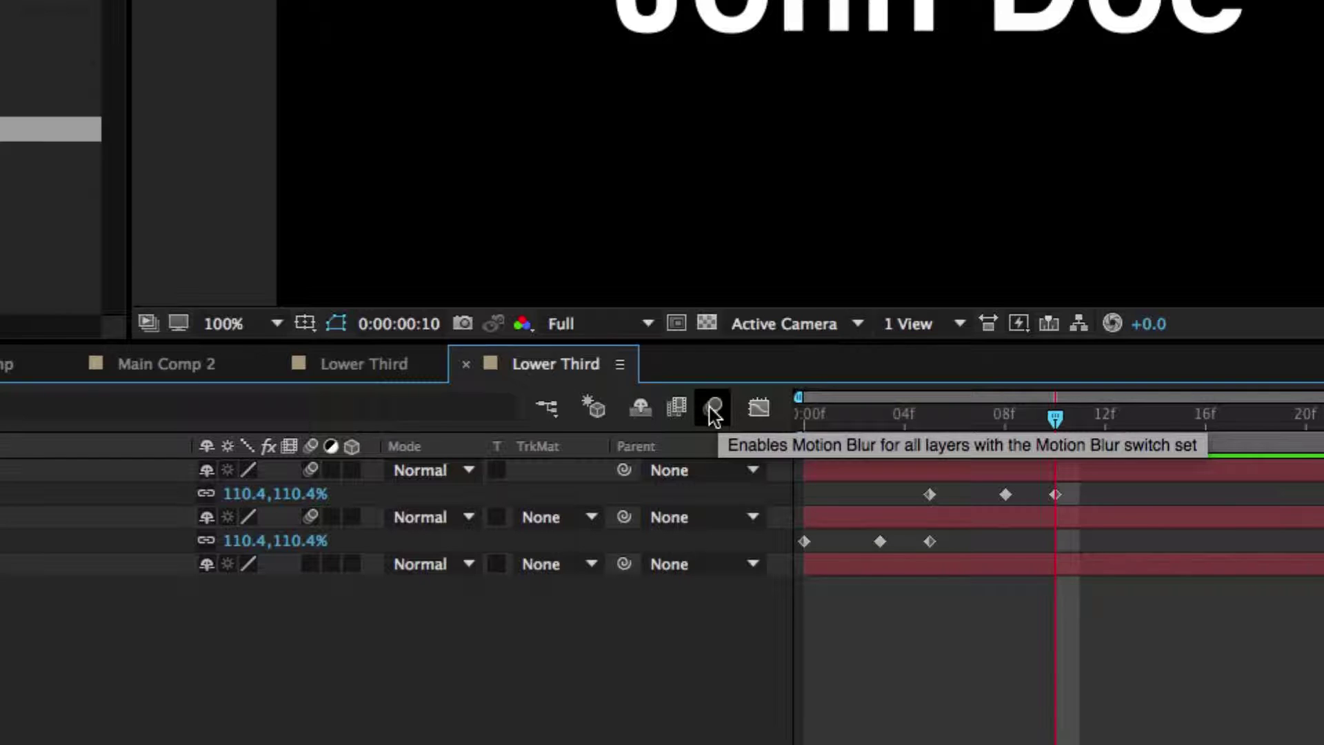
click(713, 412)
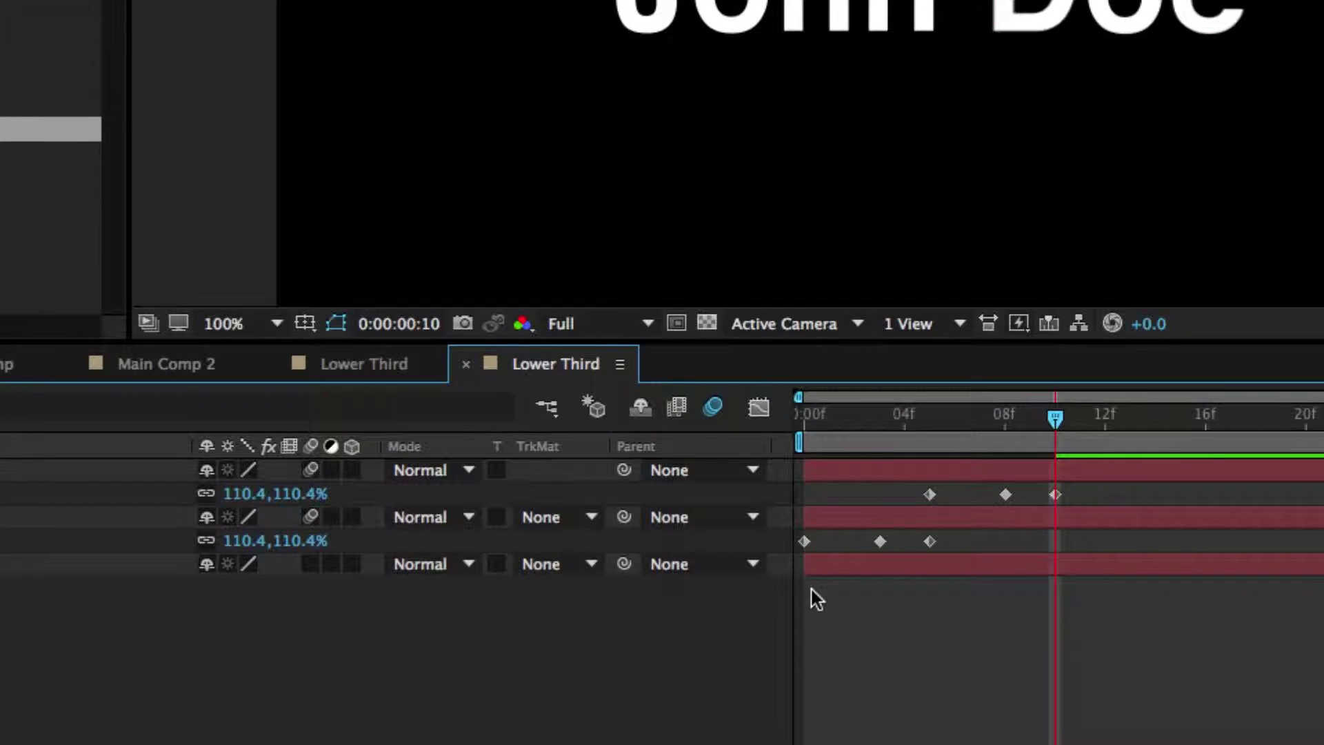
- Preview the blurred pop, compare John with and without blur, and return to the first frame
key(space)
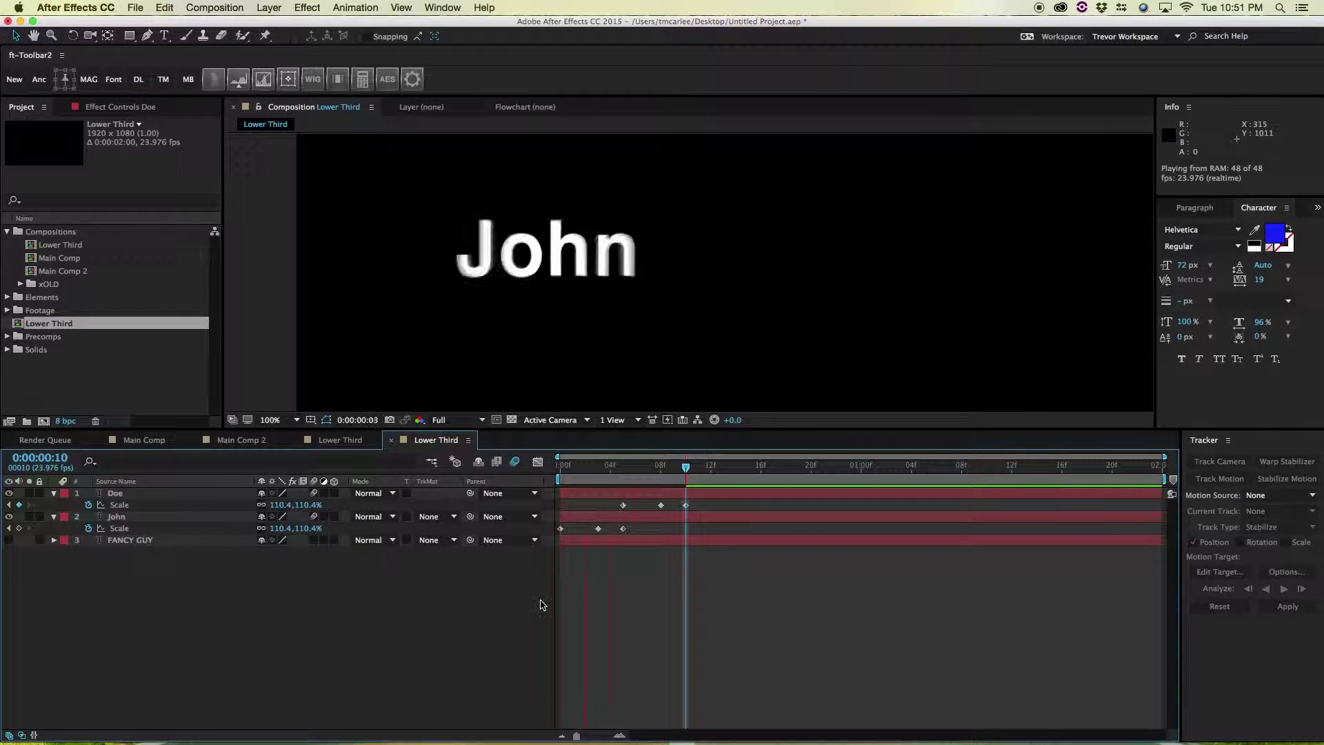
drag(660, 472, 586, 469)
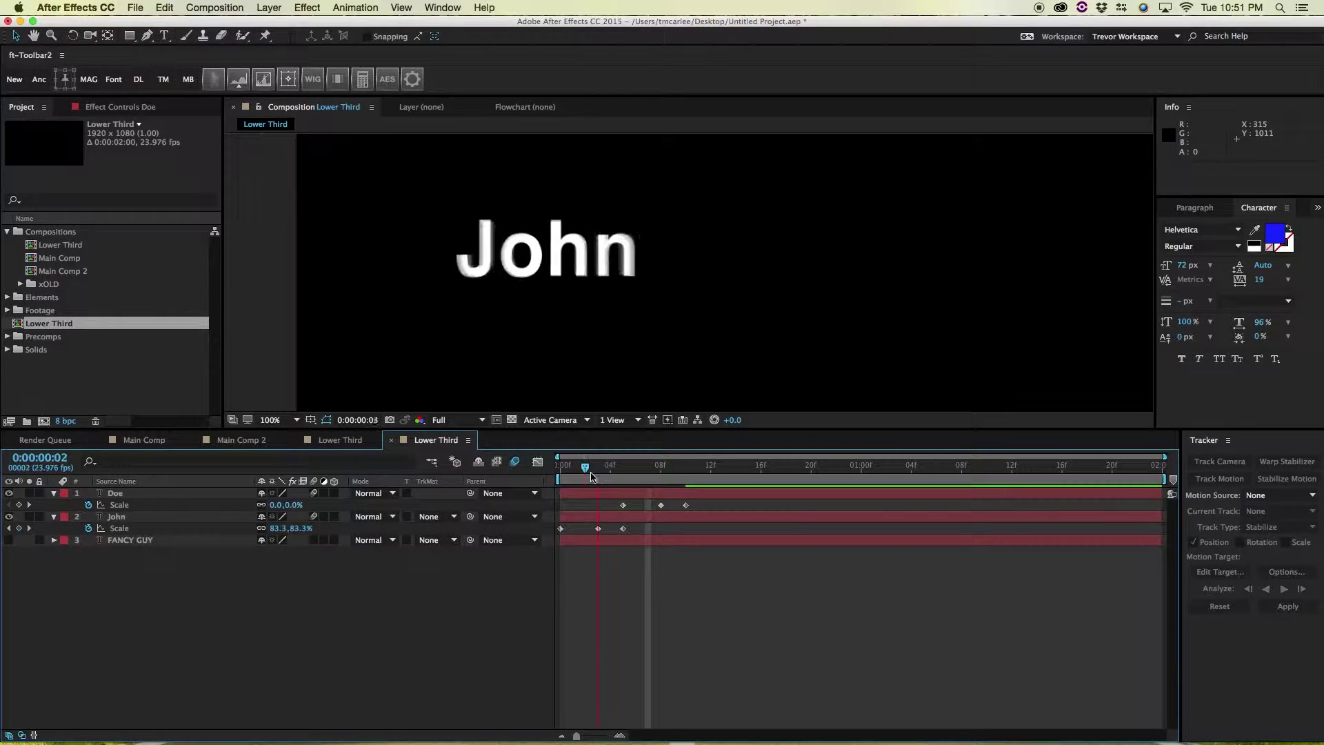
click(515, 462)
click(515, 462)
click(515, 463)
click(514, 462)
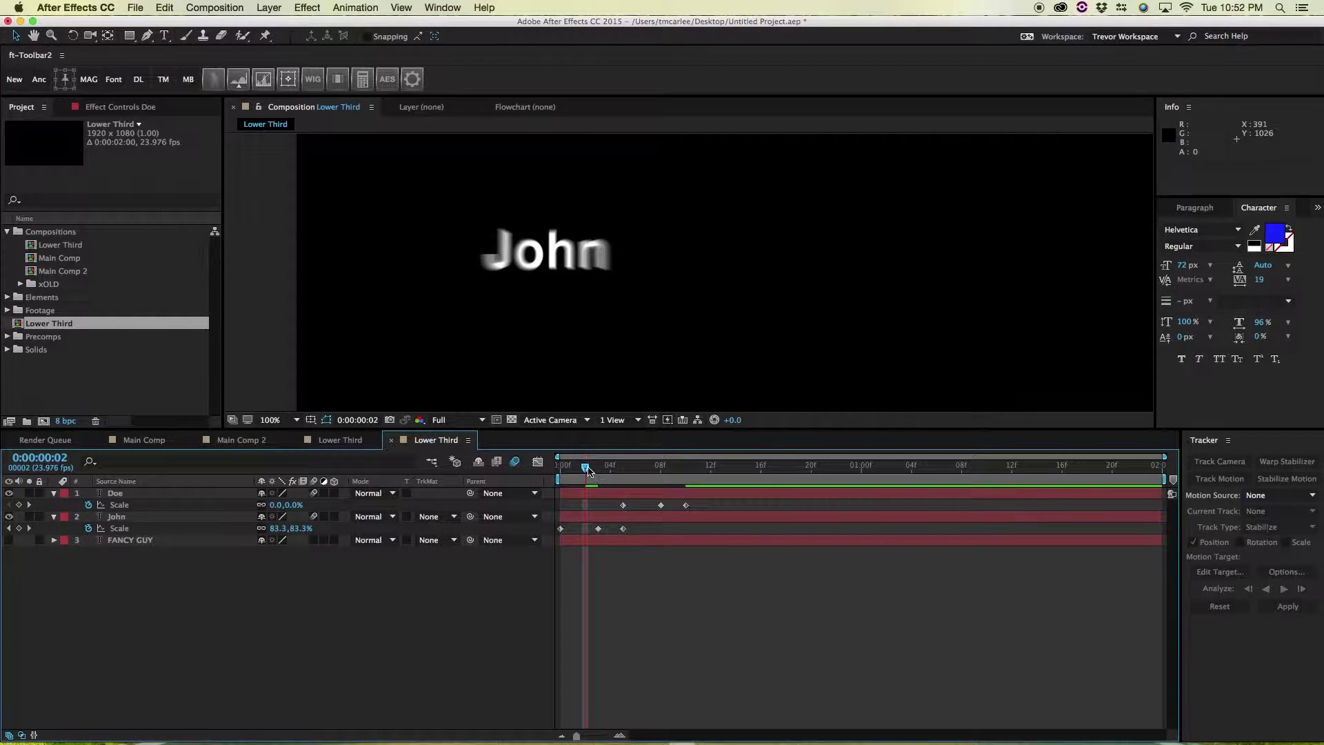
key(space)
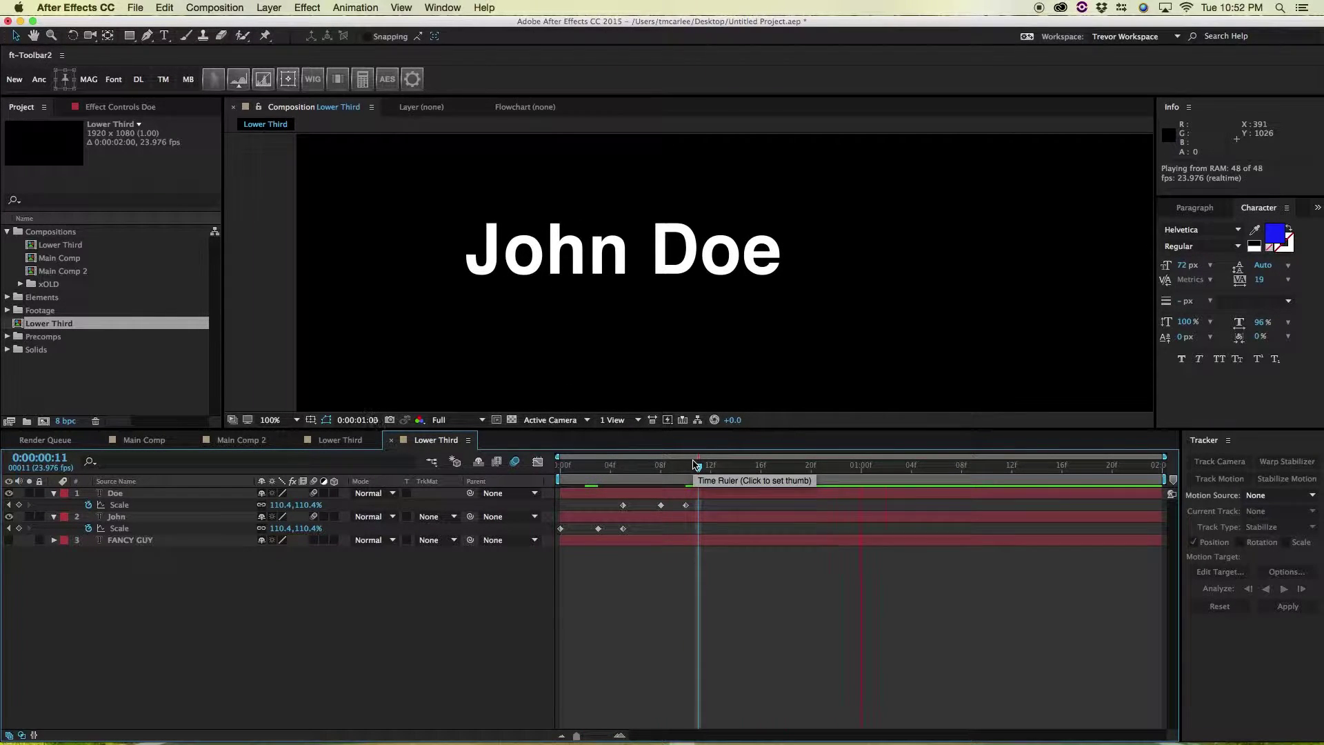
key(space)
key(Home)
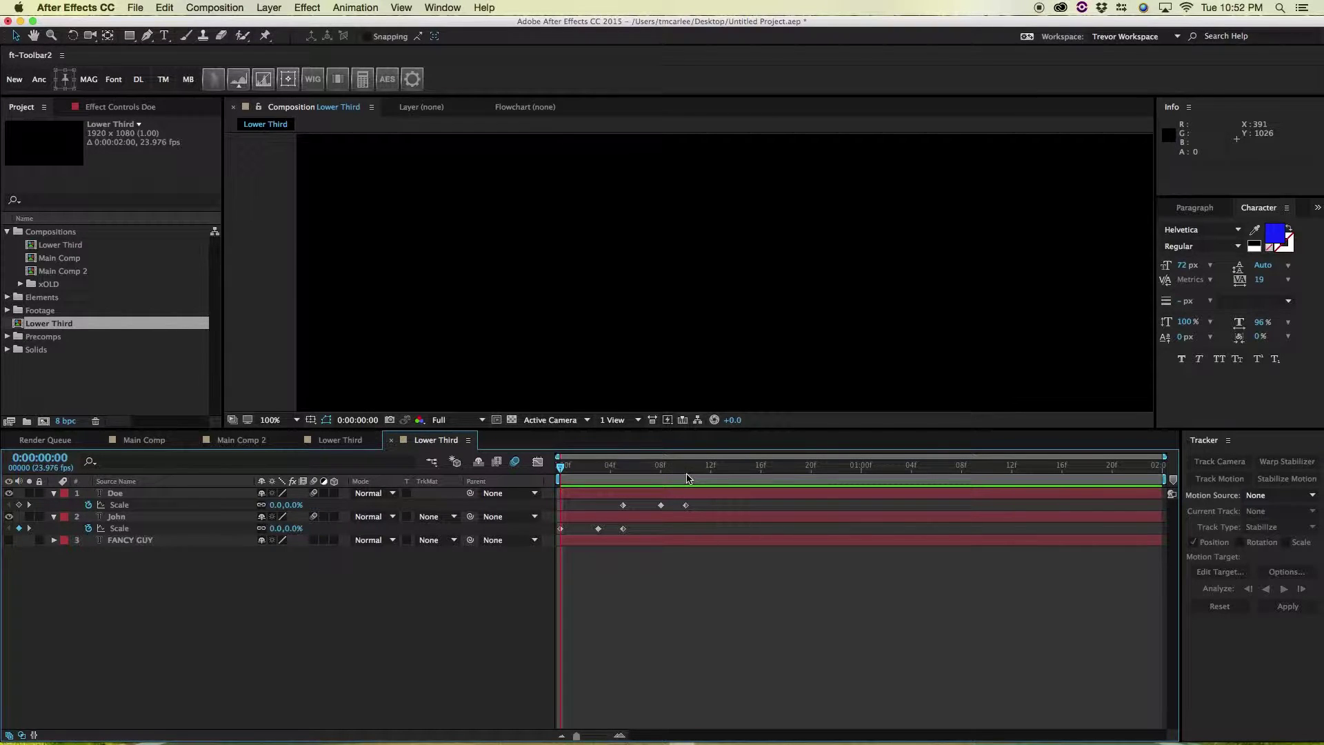
- Move to frame 12 and switch the FANCY GUY layer's visibility back on
drag(688, 477, 711, 474)
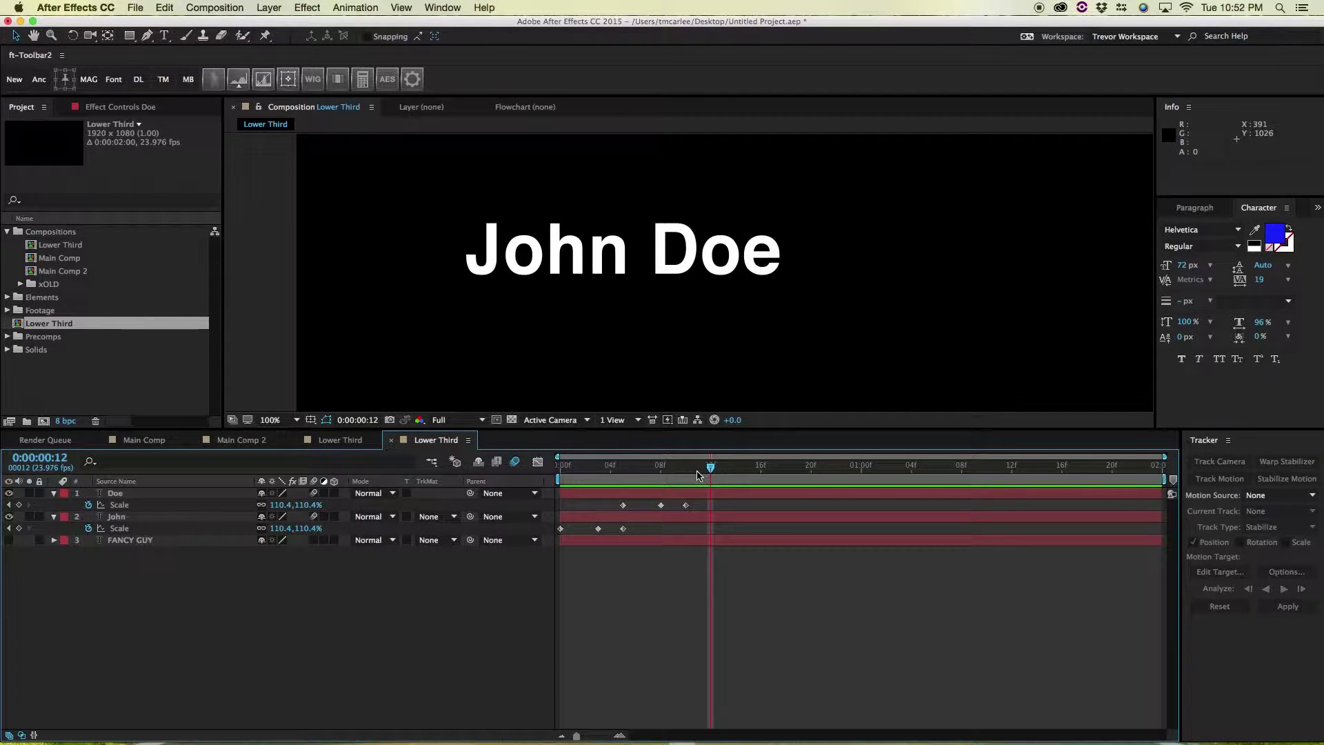
click(119, 542)
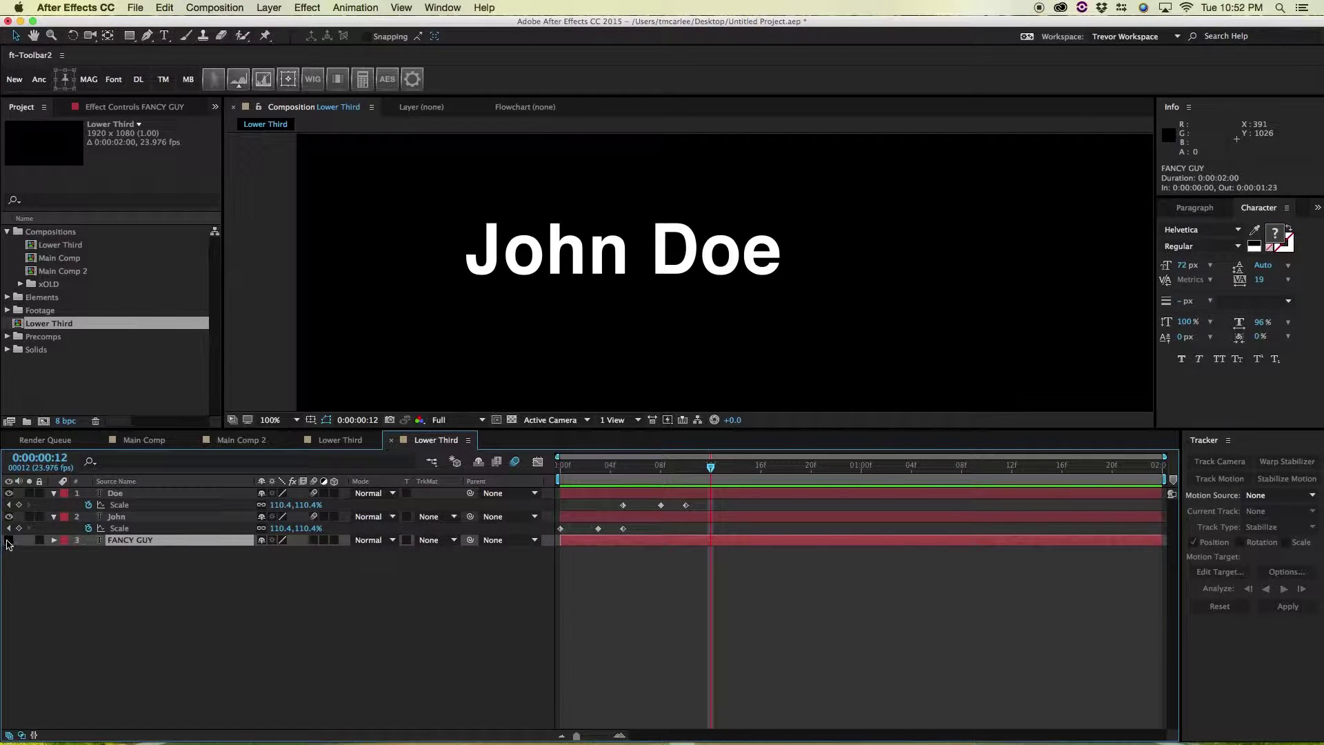
click(9, 541)
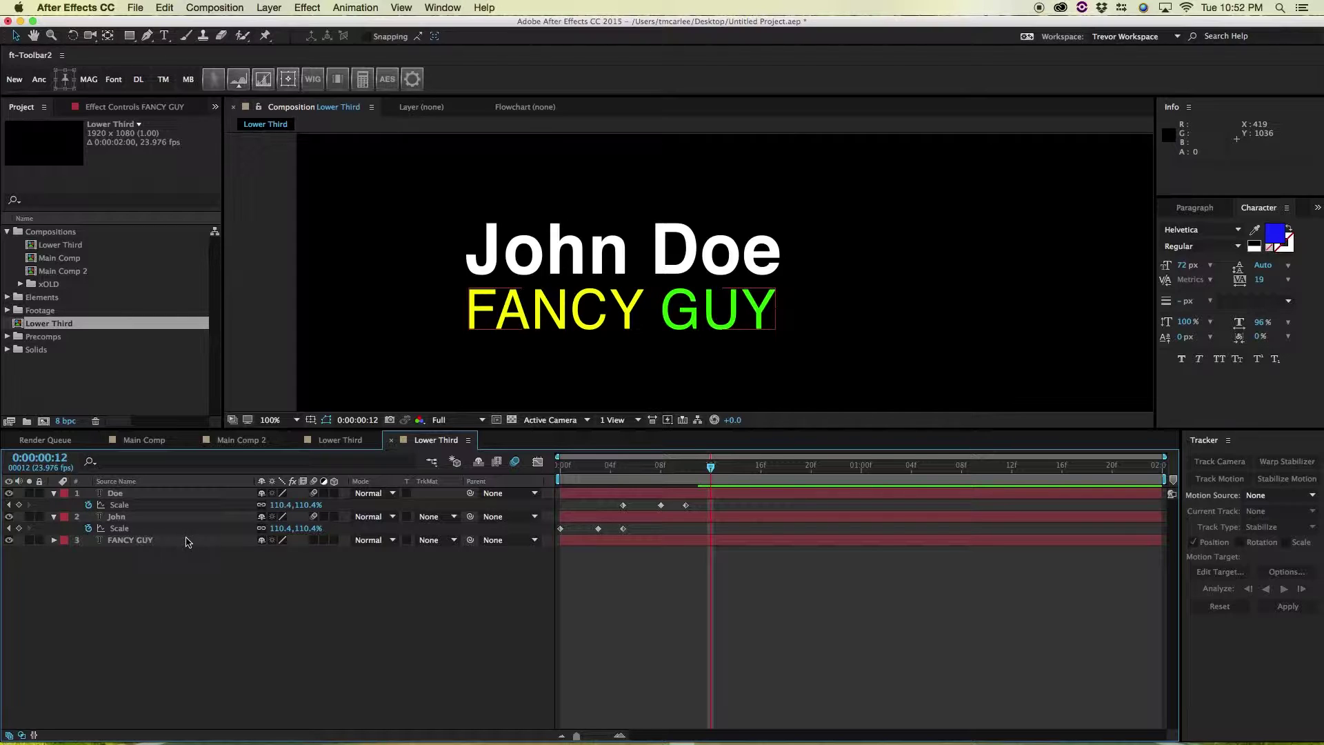
- Add an Opacity text animator to FANCY GUY and reveal its Range Selector advanced settings
click(54, 541)
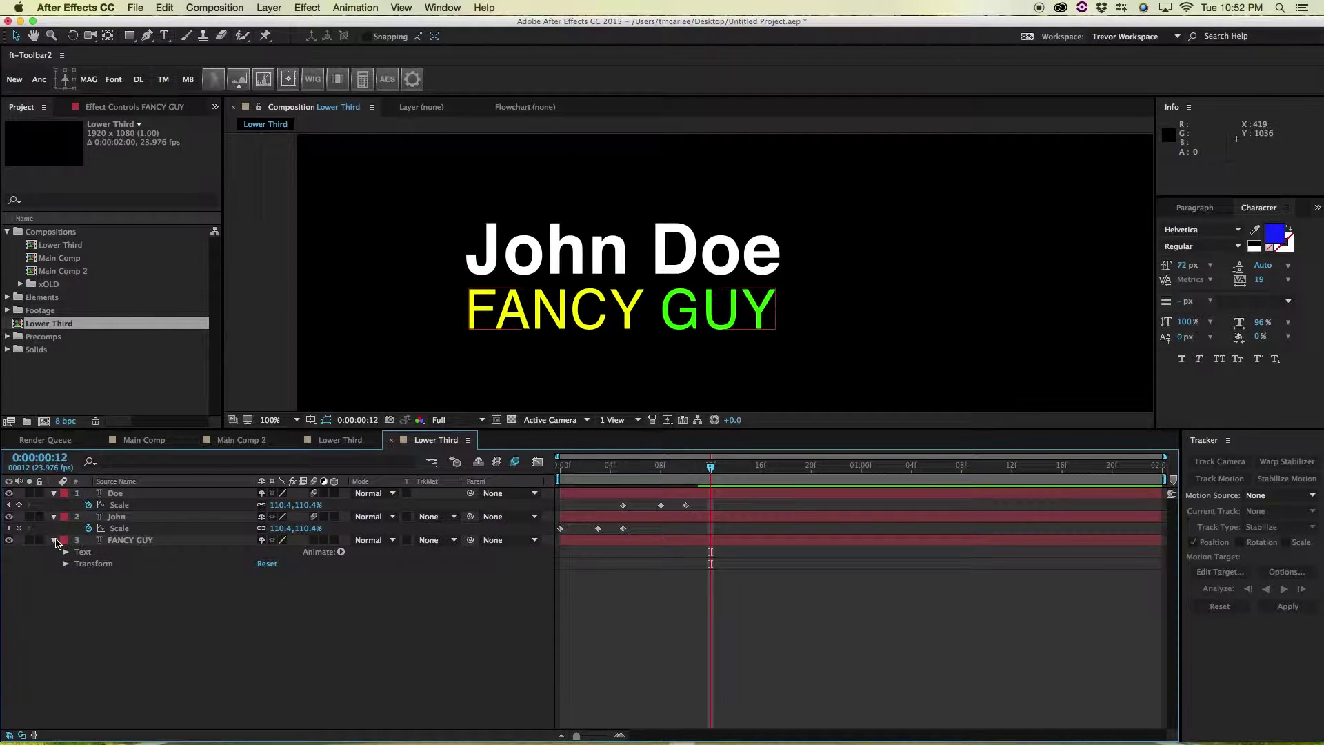
click(54, 540)
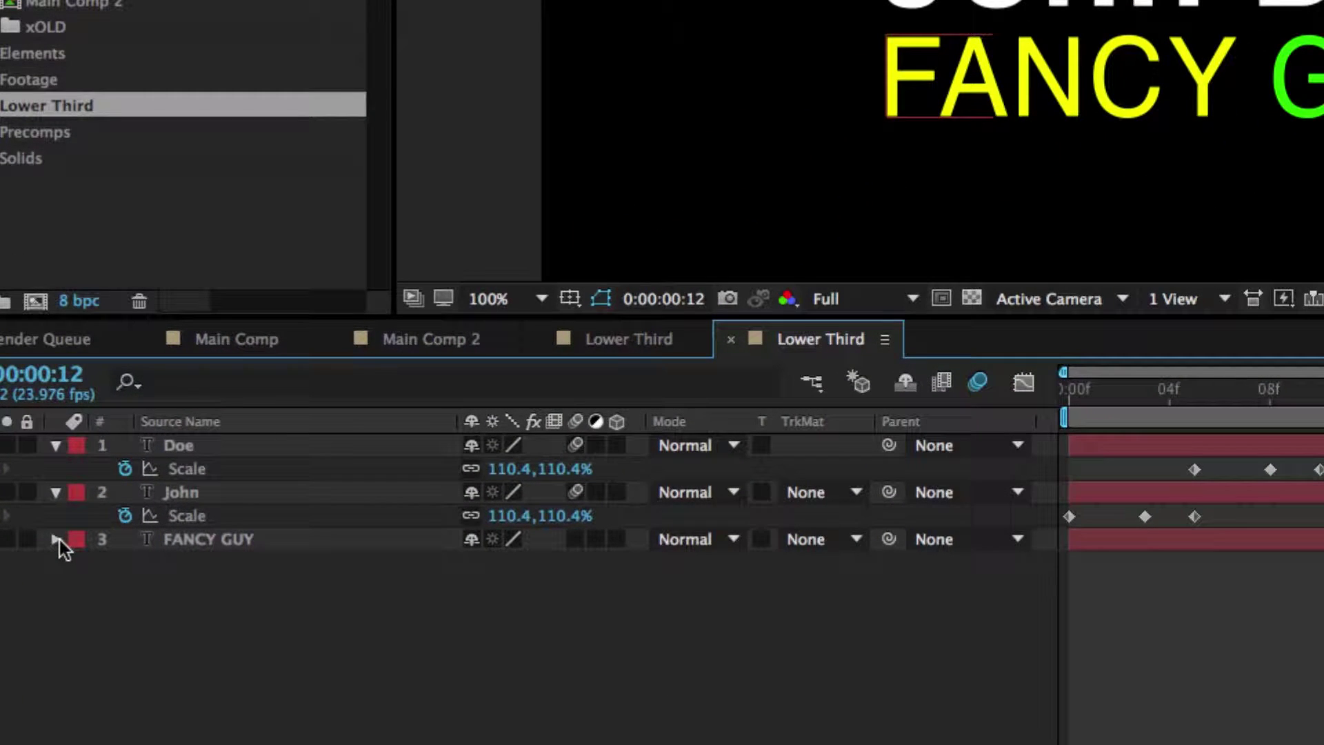
click(57, 541)
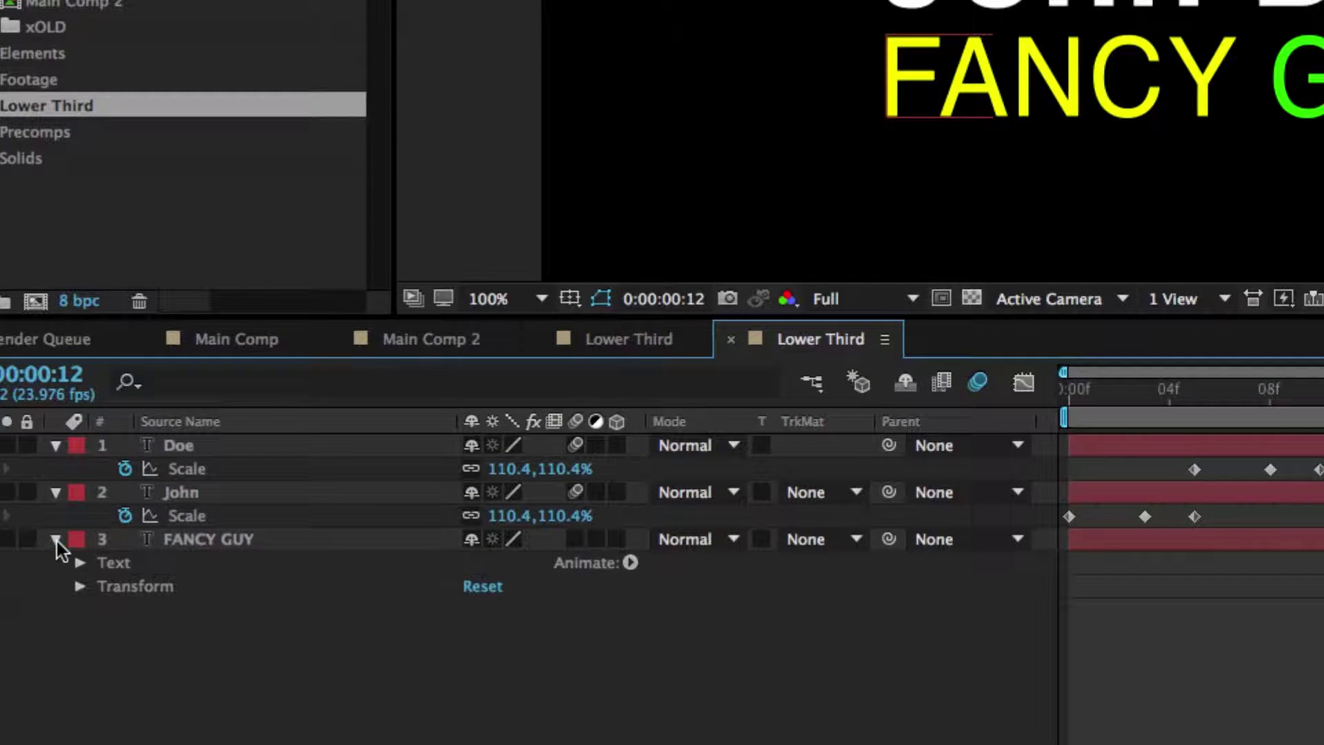
click(631, 563)
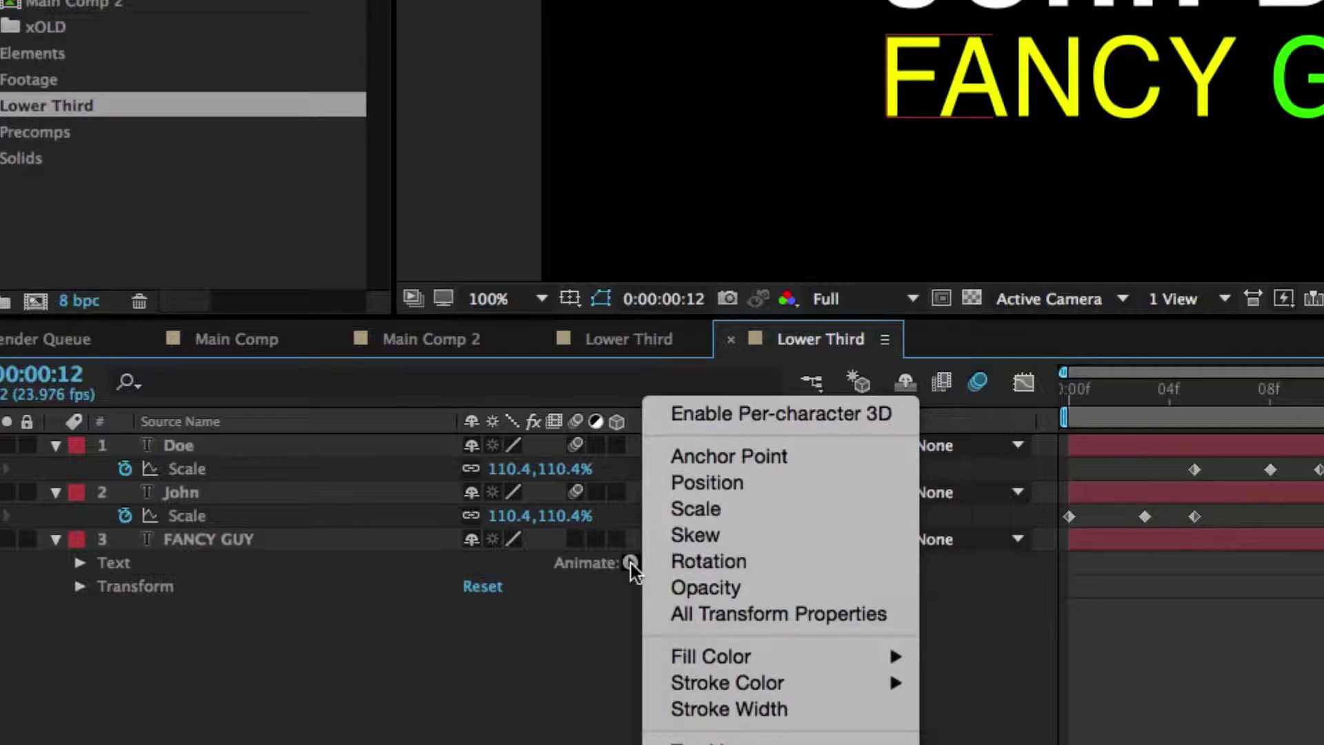
click(689, 582)
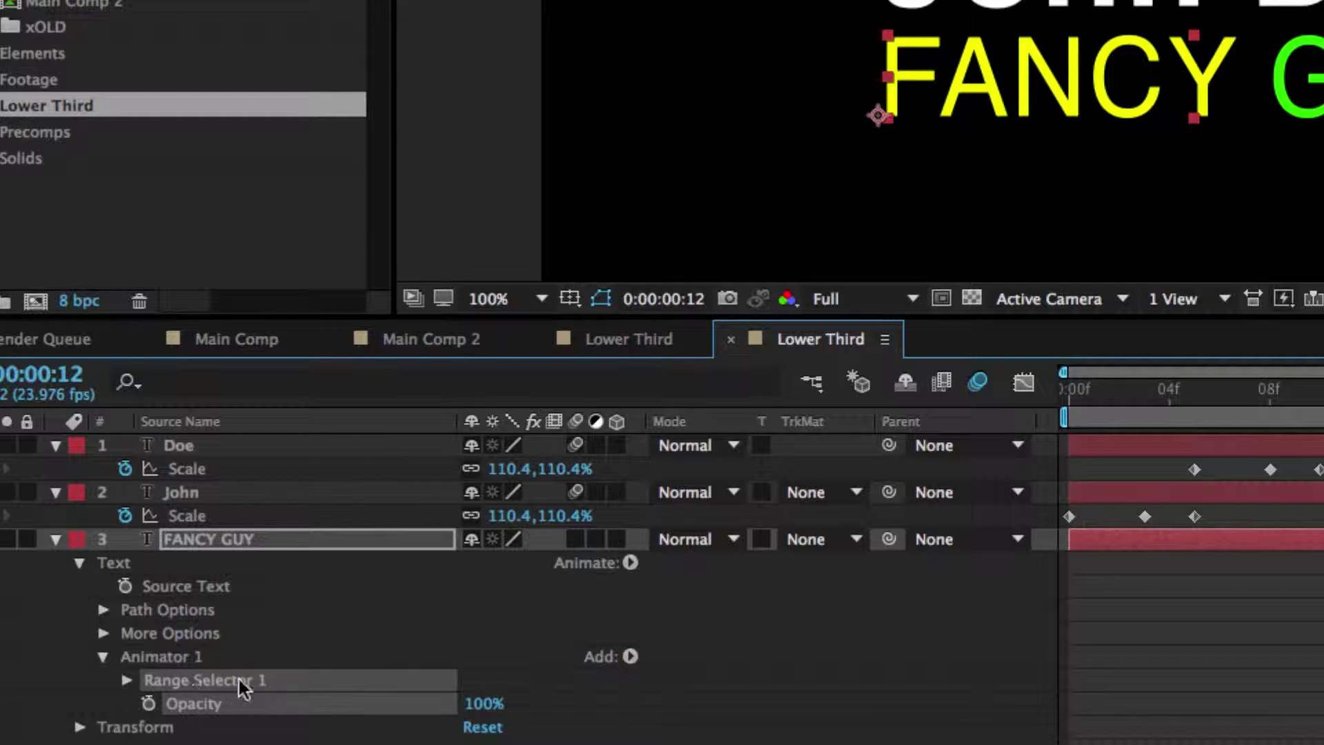
click(127, 680)
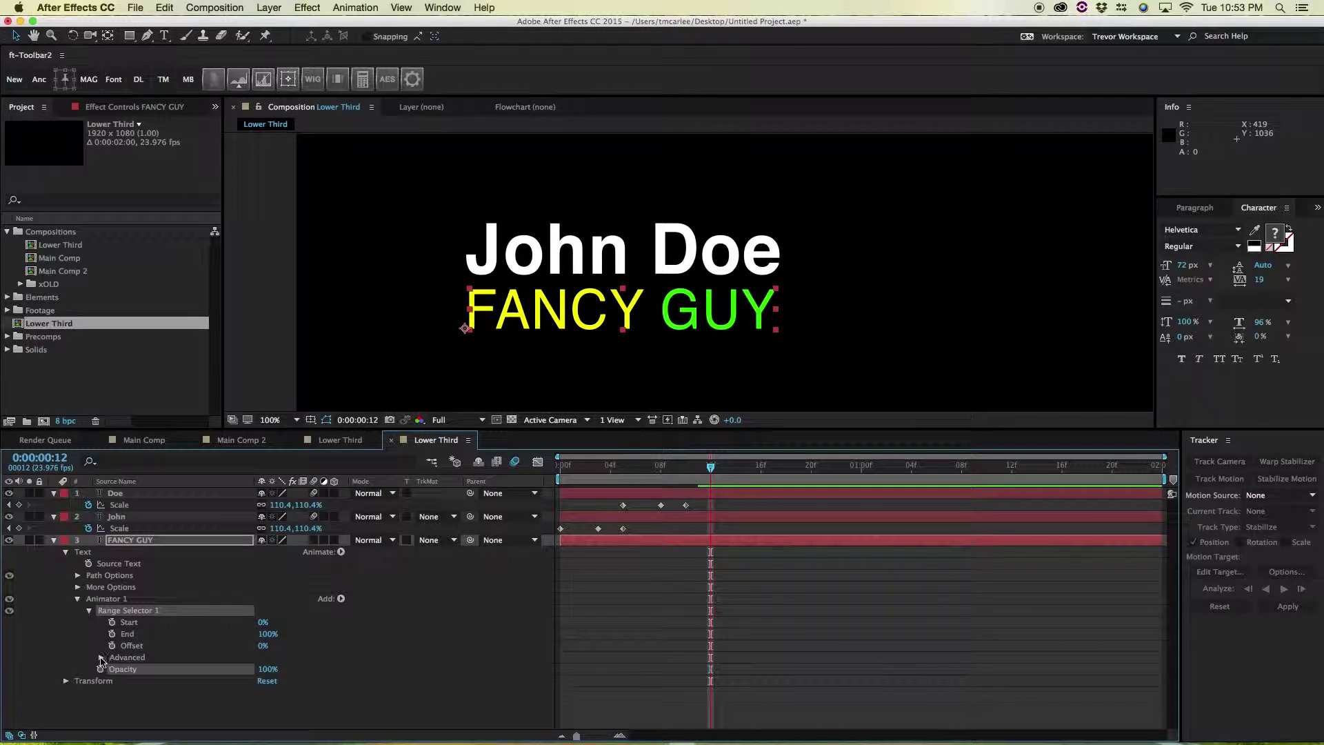
click(101, 659)
scroll(107, 655, down, 3)
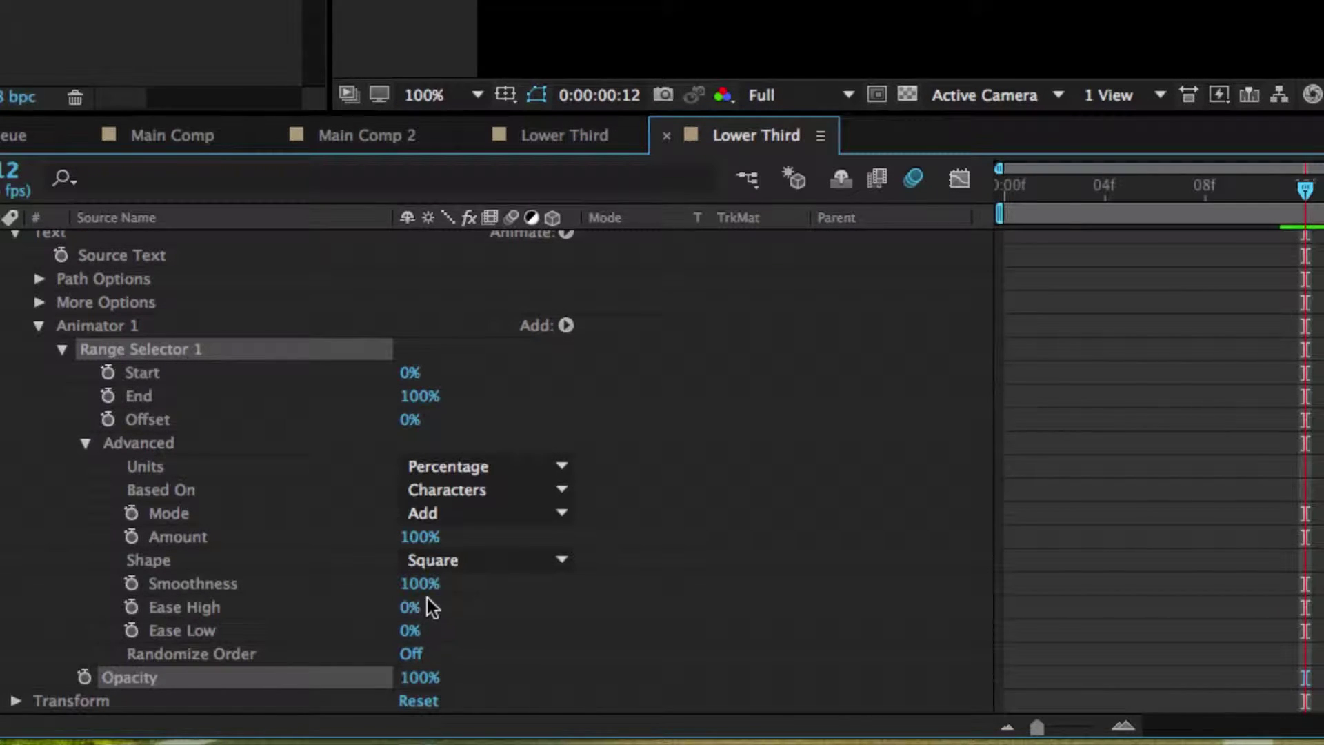
- Set the animator's Opacity to 0% and base the range selector on Words
click(407, 680)
text(0)
key(Return)
click(446, 490)
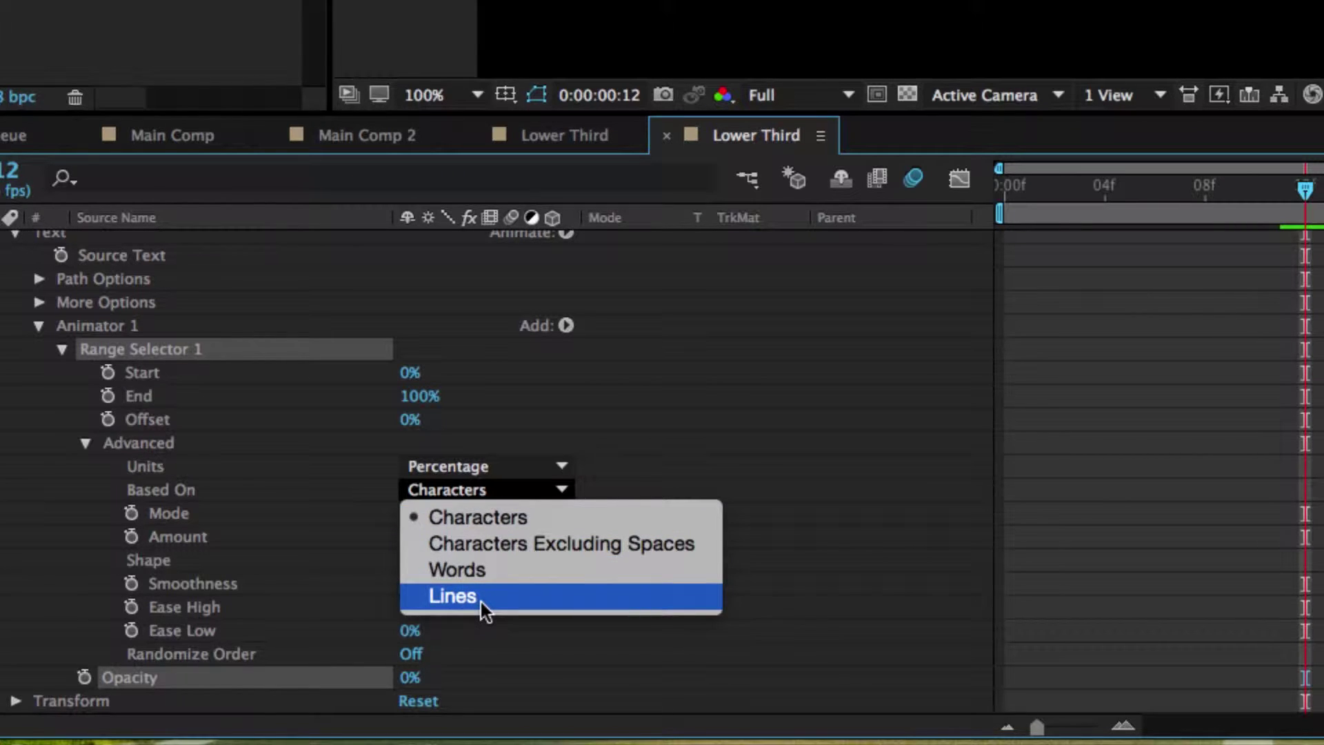
click(482, 569)
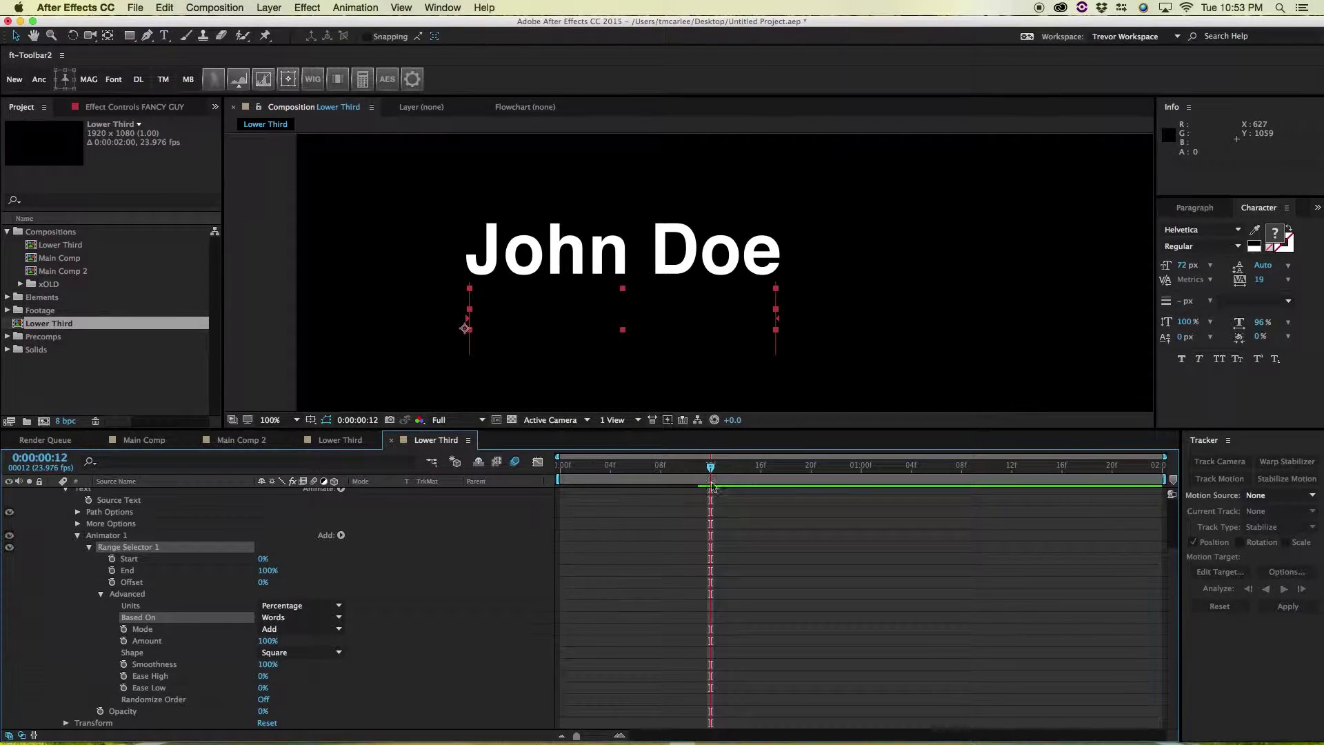
mouse_move(711, 468)
mouse_down()
mouse_move(644, 469)
mouse_move(711, 467)
mouse_up()
- Keyframe Offset at 0% on frame 12 and 100% at 0:00:01:18, then preview the word fade
click(113, 583)
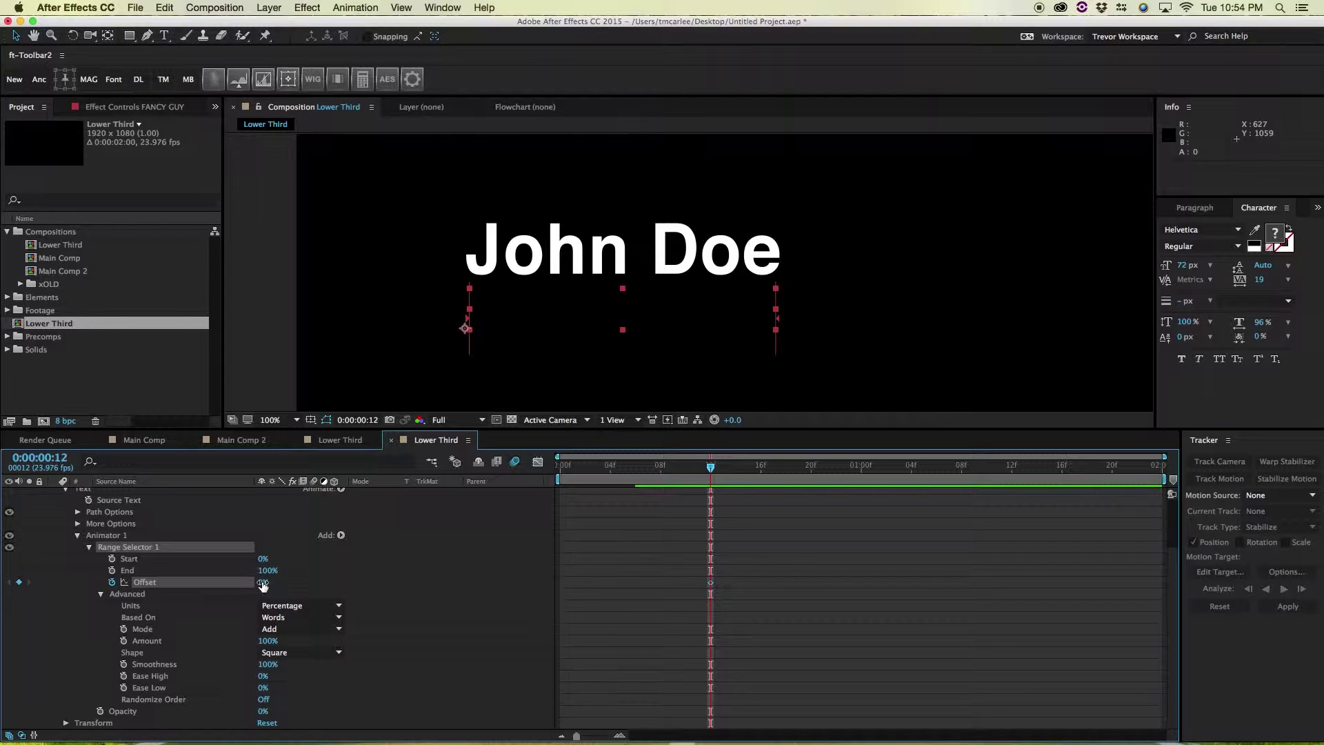
mouse_move(263, 584)
mouse_down()
mouse_move(238, 585)
mouse_move(292, 590)
mouse_move(248, 582)
mouse_up()
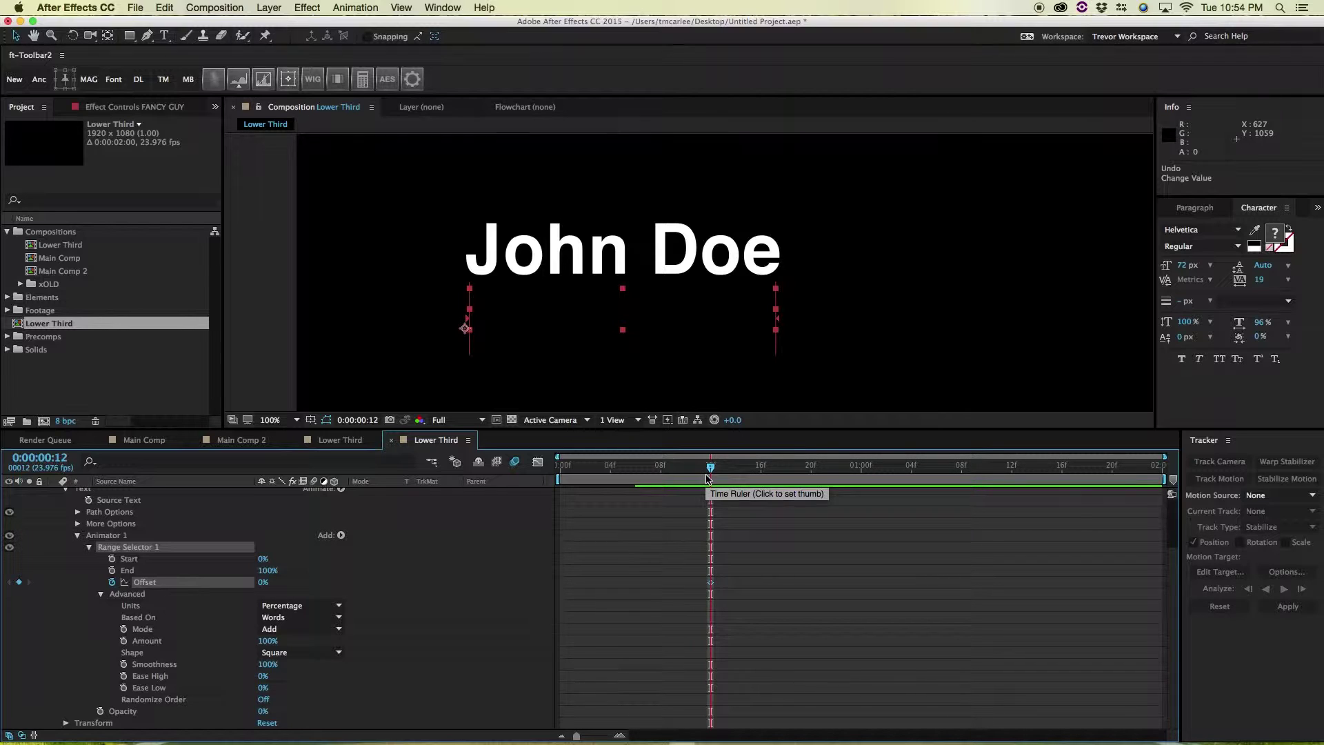
key(space)
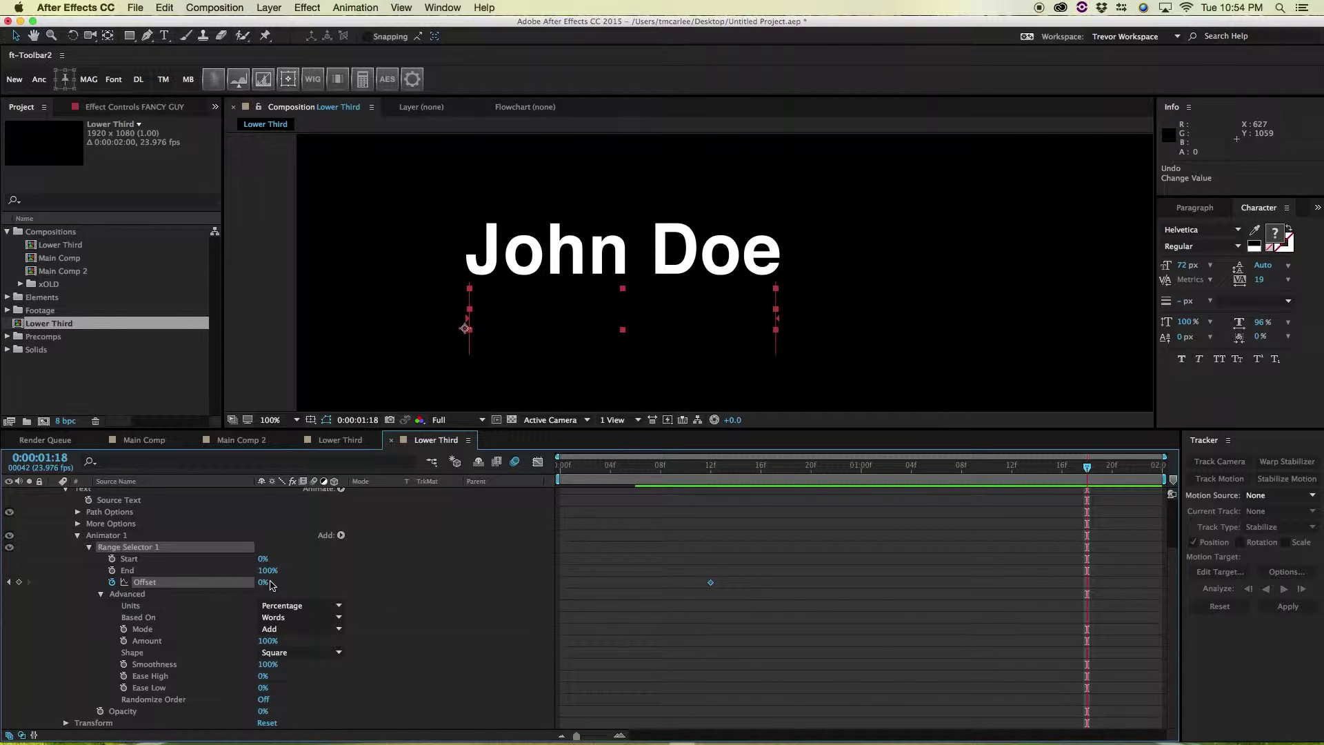
drag(261, 585, 526, 586)
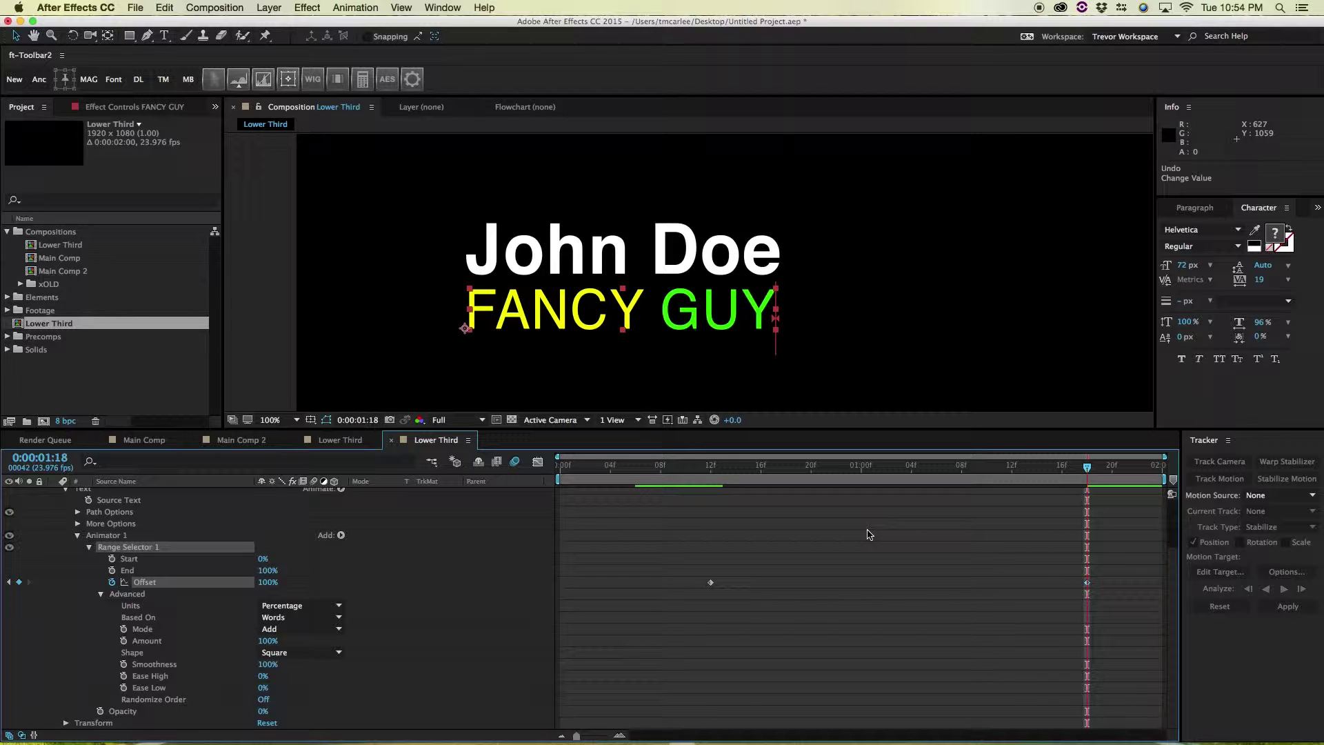
key(space)
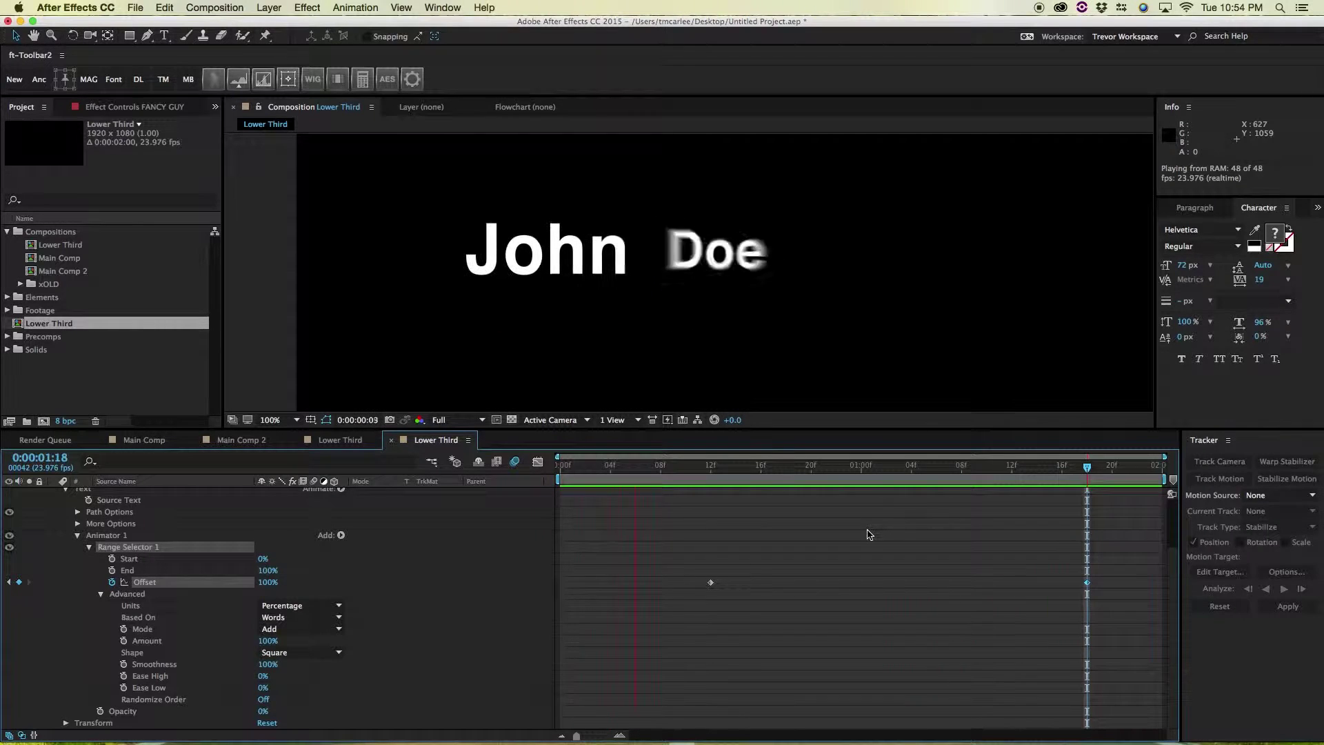
key(space)
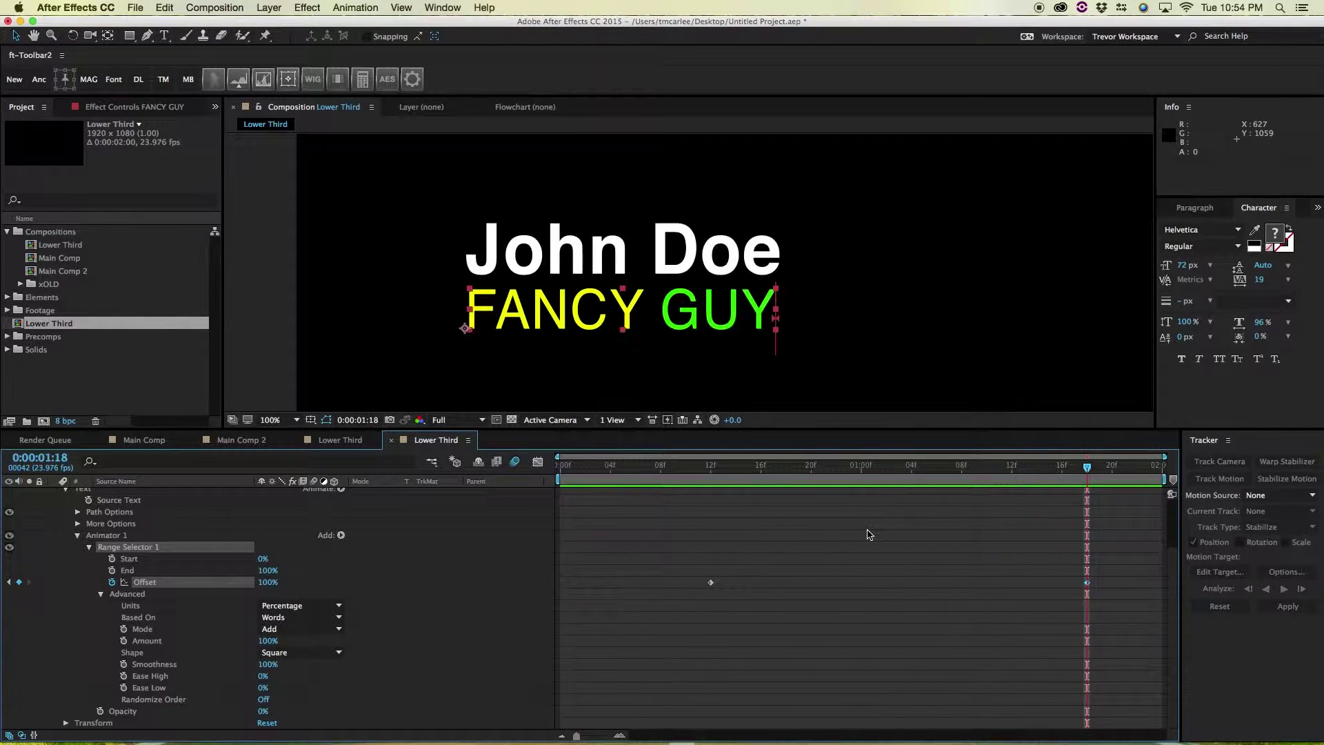
- Move the 100% Offset keyframe earlier to 0:00:01:04
click(1102, 578)
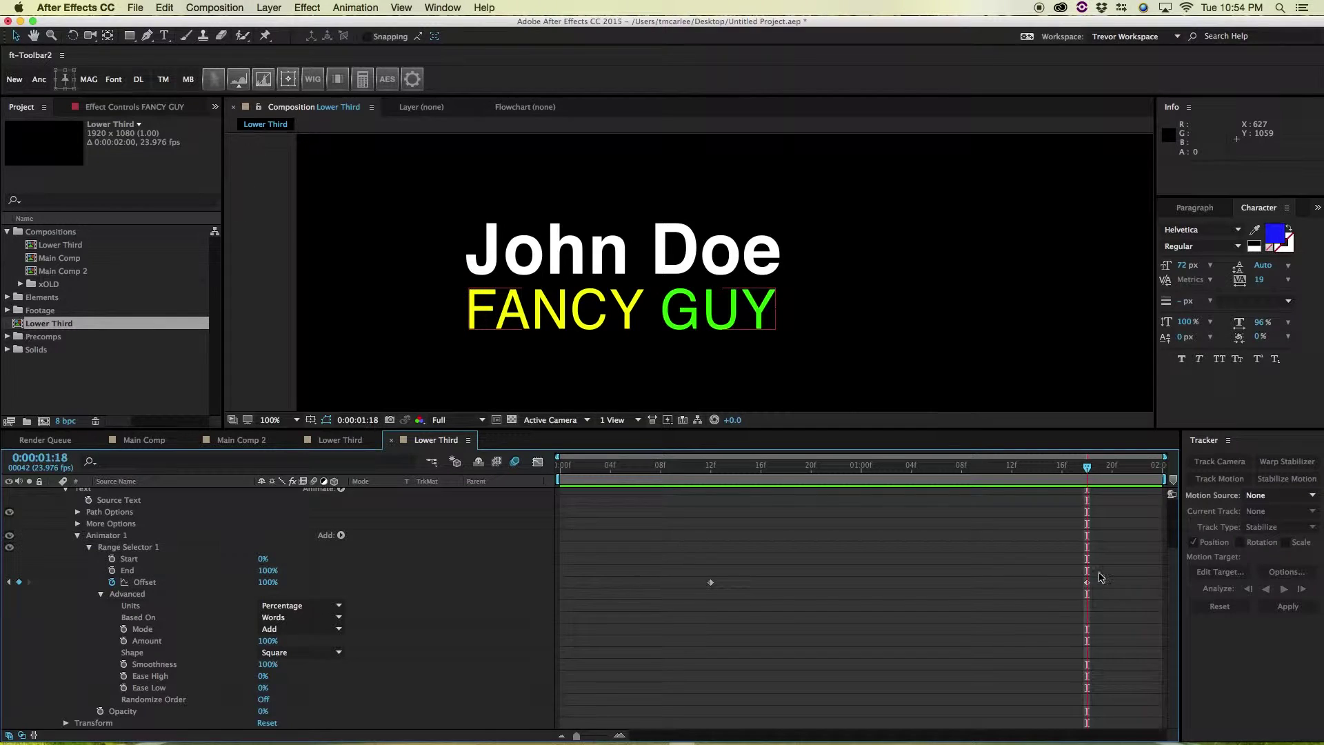
key(Page_Up)
key(Page_Up)
drag(1087, 583, 911, 583)
click(912, 468)
click(976, 591)
- Preview the faster fade, check it at frame 21, and deselect FANCY GUY
key(space)
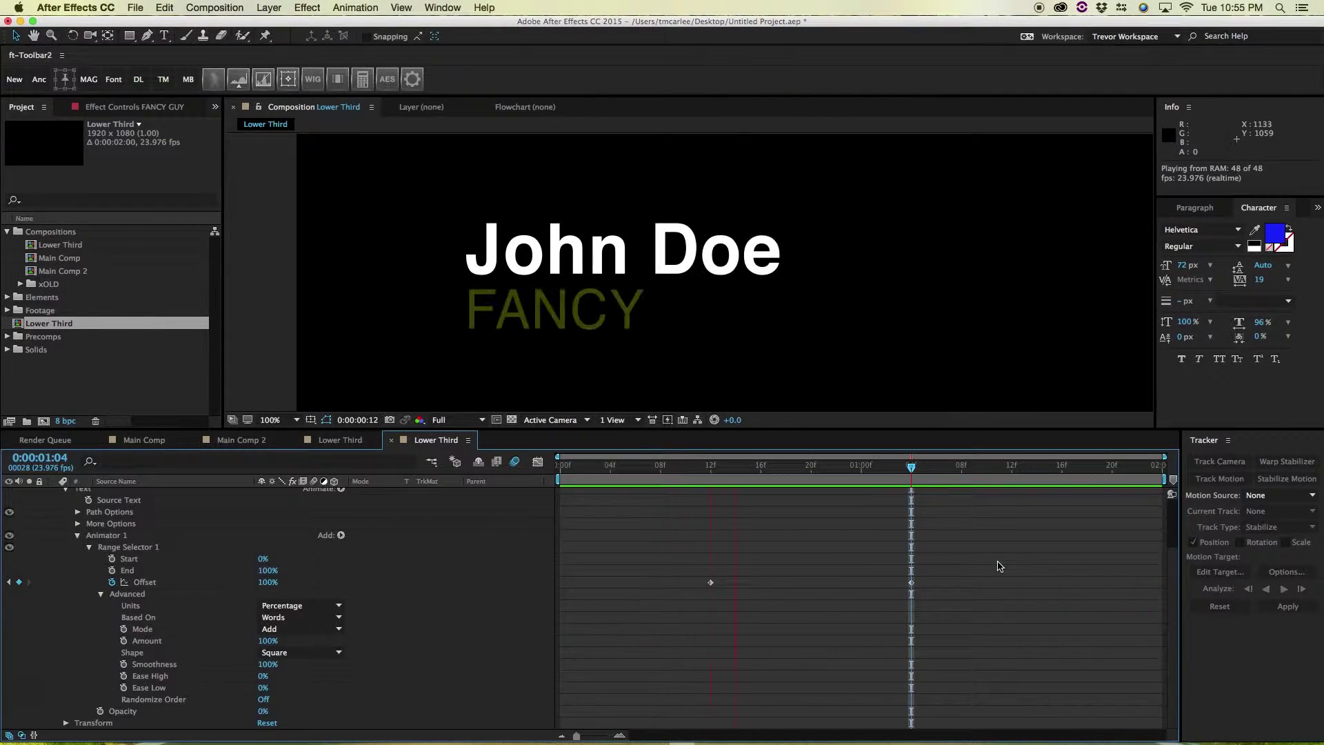
key(space)
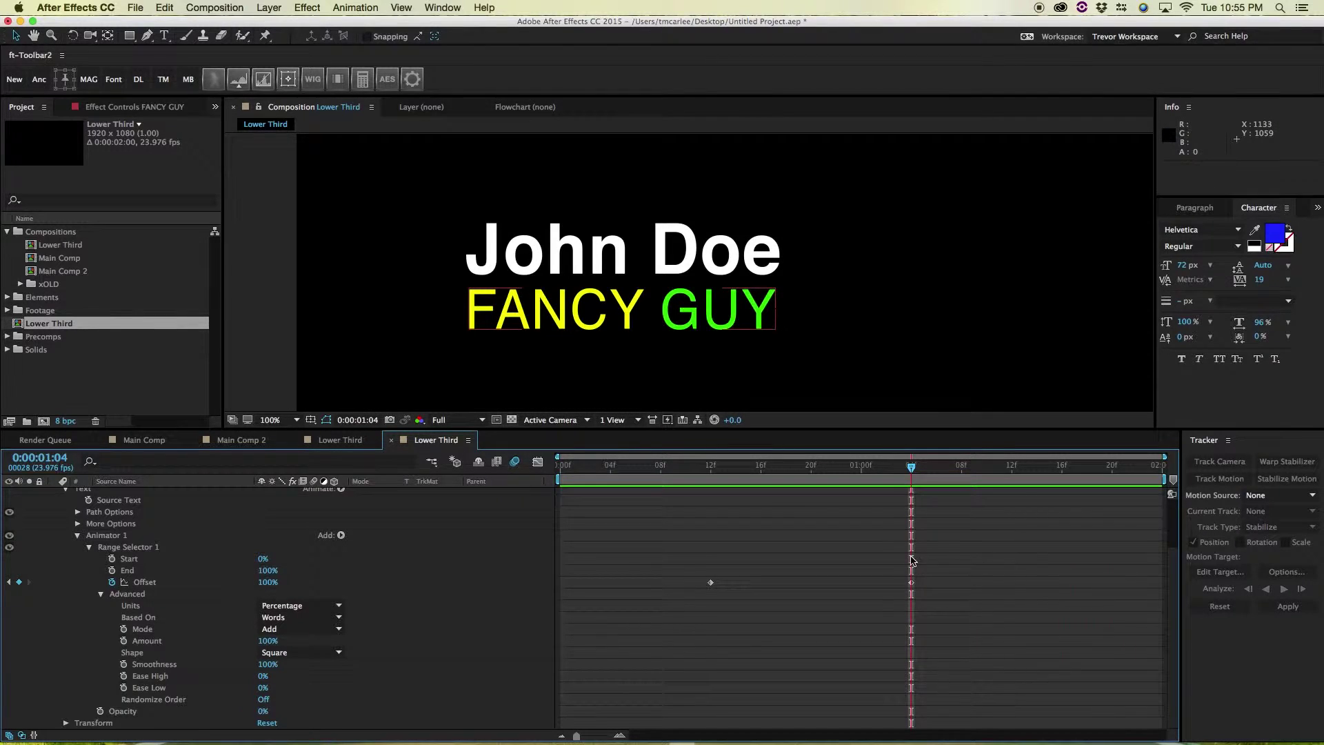
drag(890, 464, 1125, 467)
scroll(821, 560, up, 3)
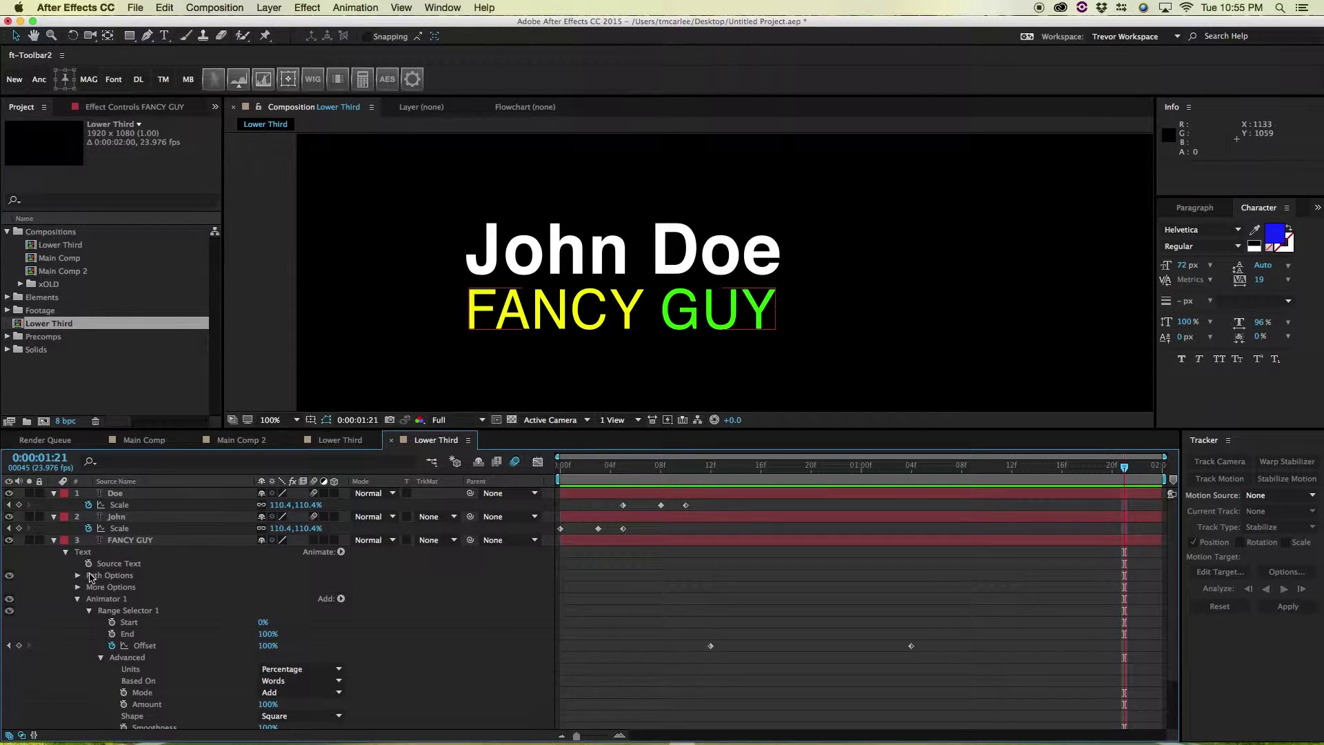
scroll(385, 556, down, 3)
click(385, 556)
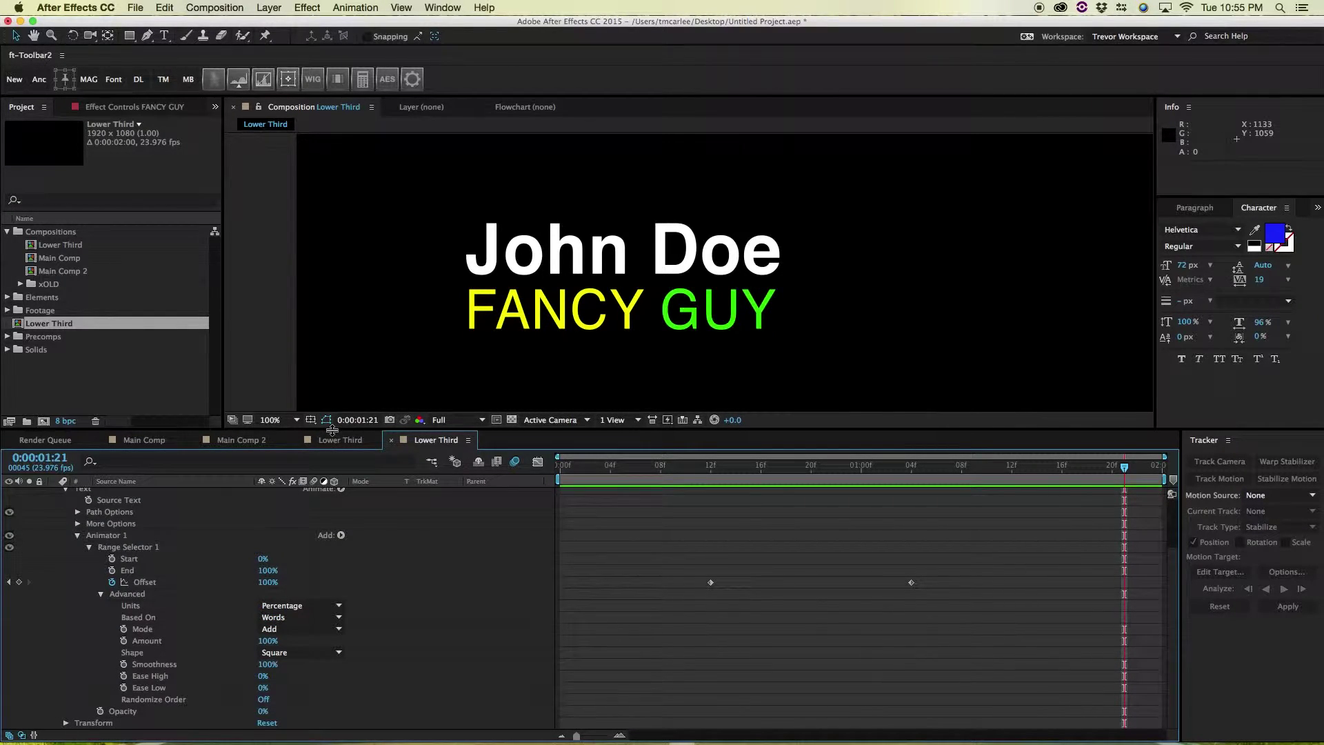
- Tidy the workspace: enlarge the timeline, keep range Units at Percentage, collapse all layer properties
drag(324, 429, 322, 363)
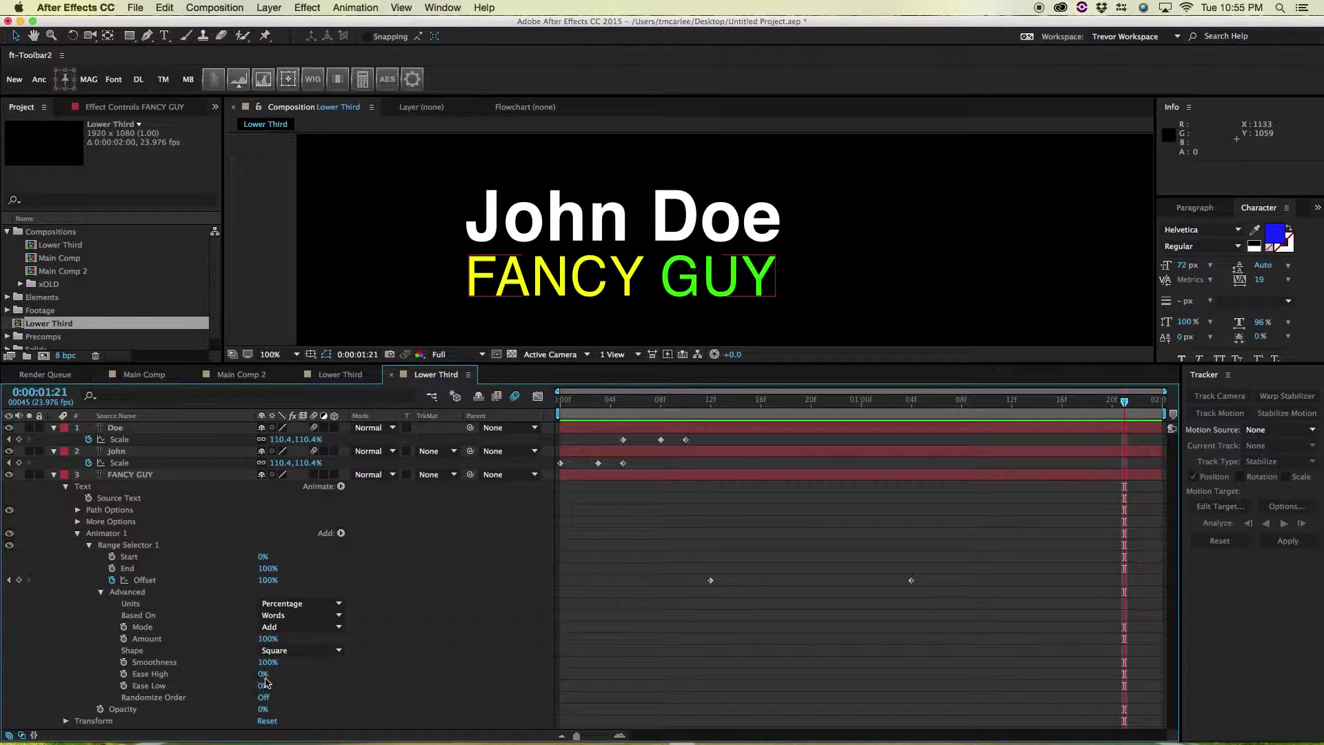
click(301, 604)
click(301, 606)
key(super+a)
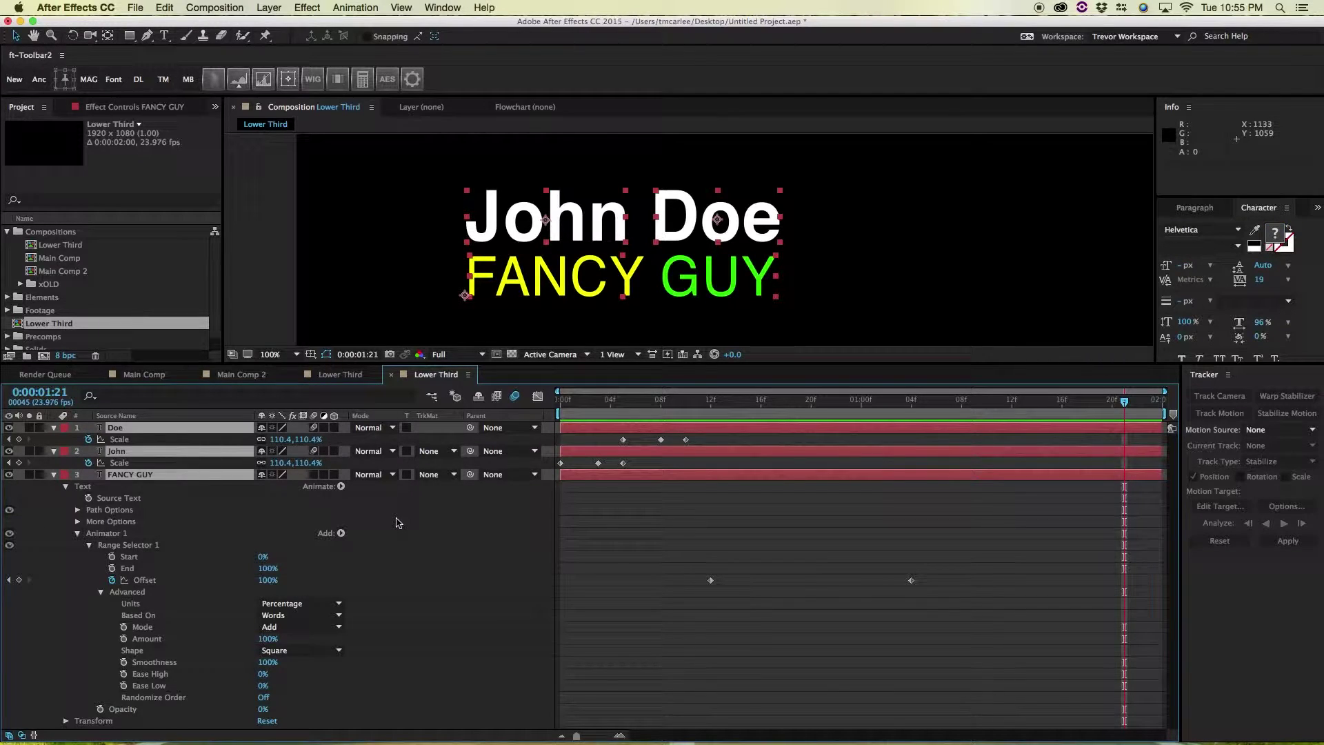
key(u)
click(635, 469)
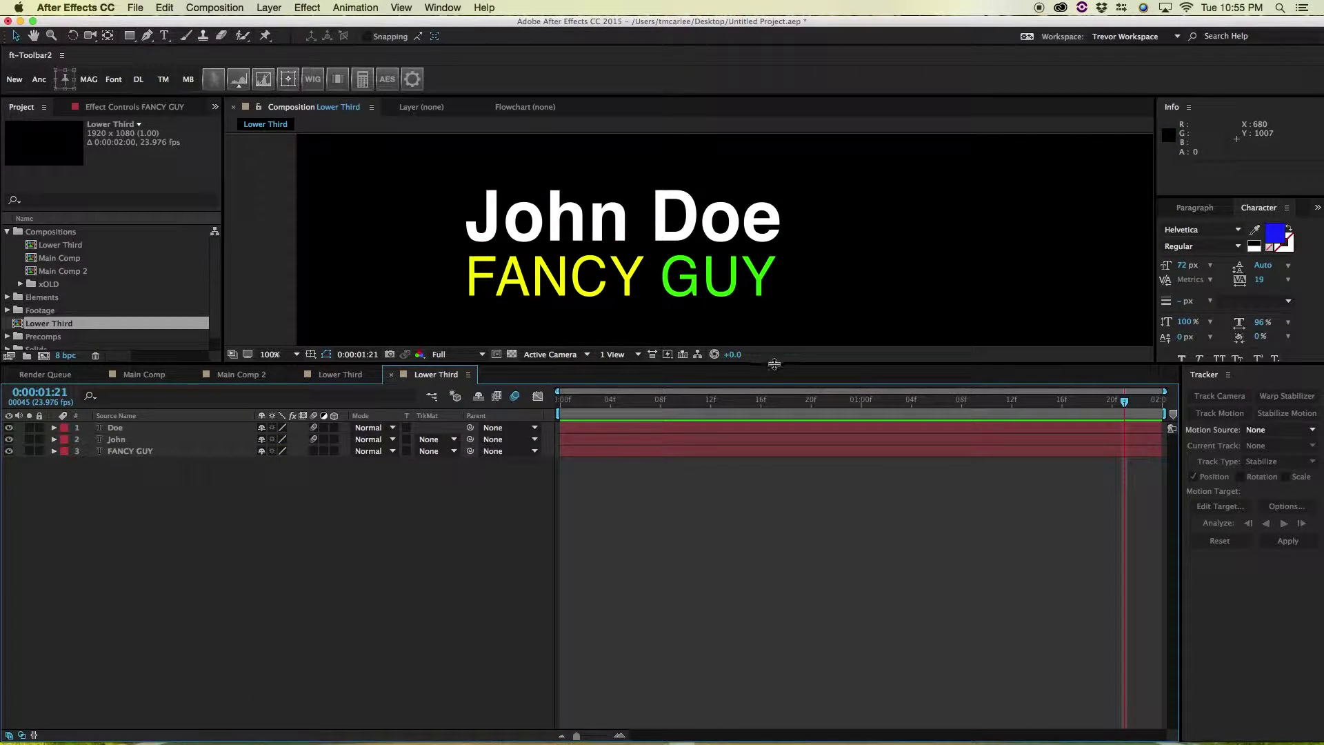
drag(769, 363, 775, 503)
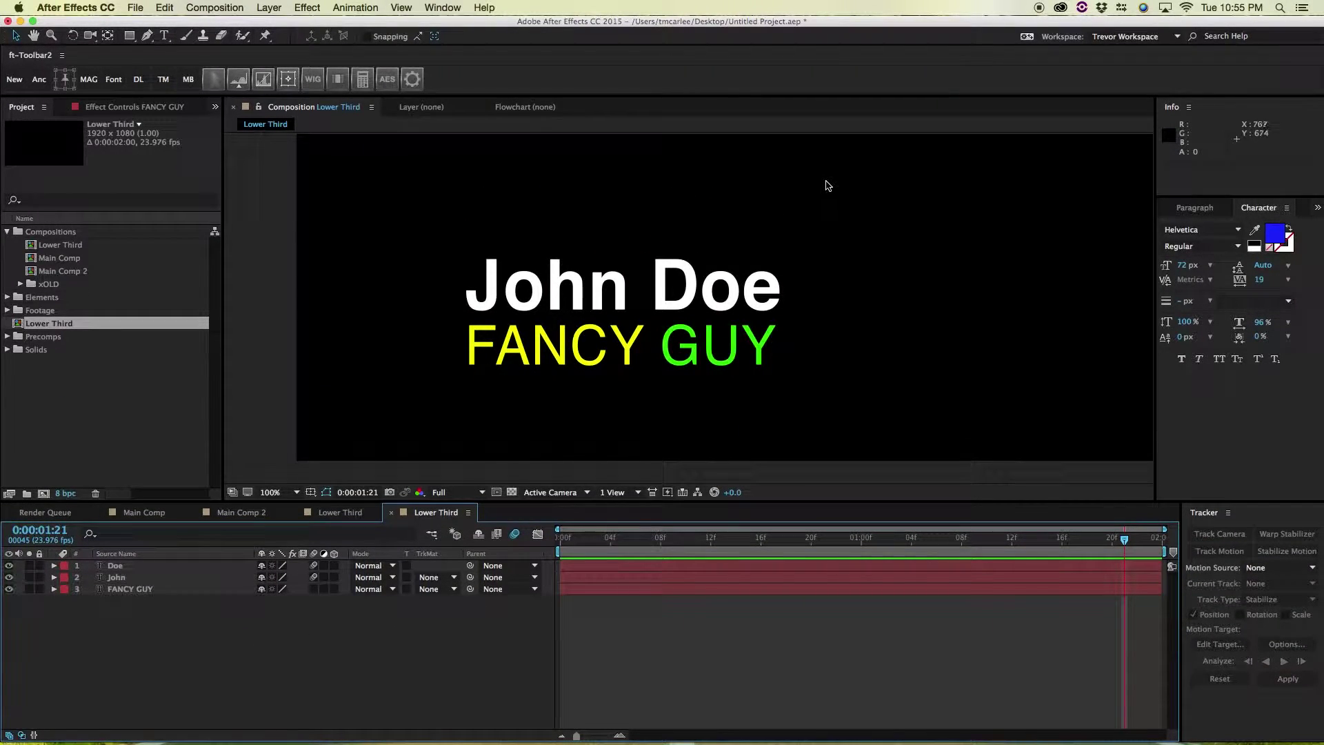
- Fit the comp in the viewer over a transparency grid and give Doe a Drop Shadow (60%, 135°, 5.0)
key(F3)
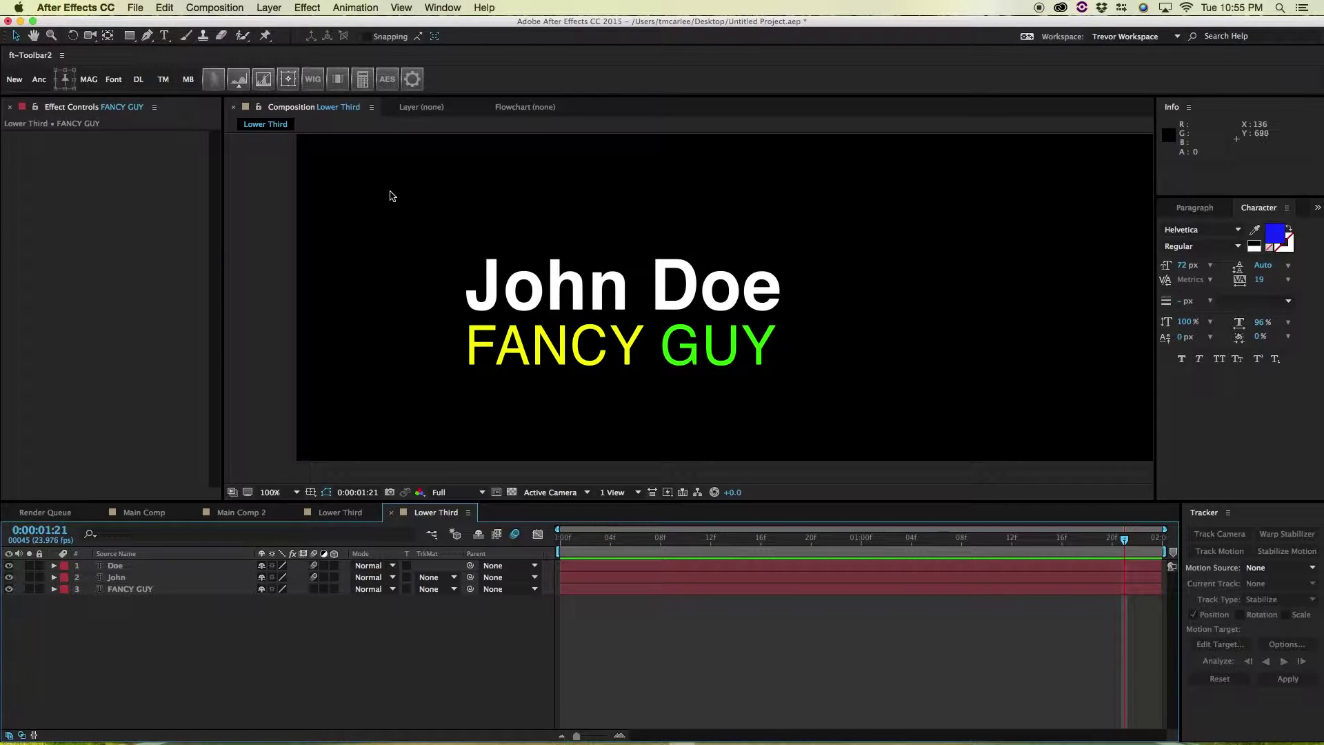
key(super+1)
key(super+1)
key(shift+slash)
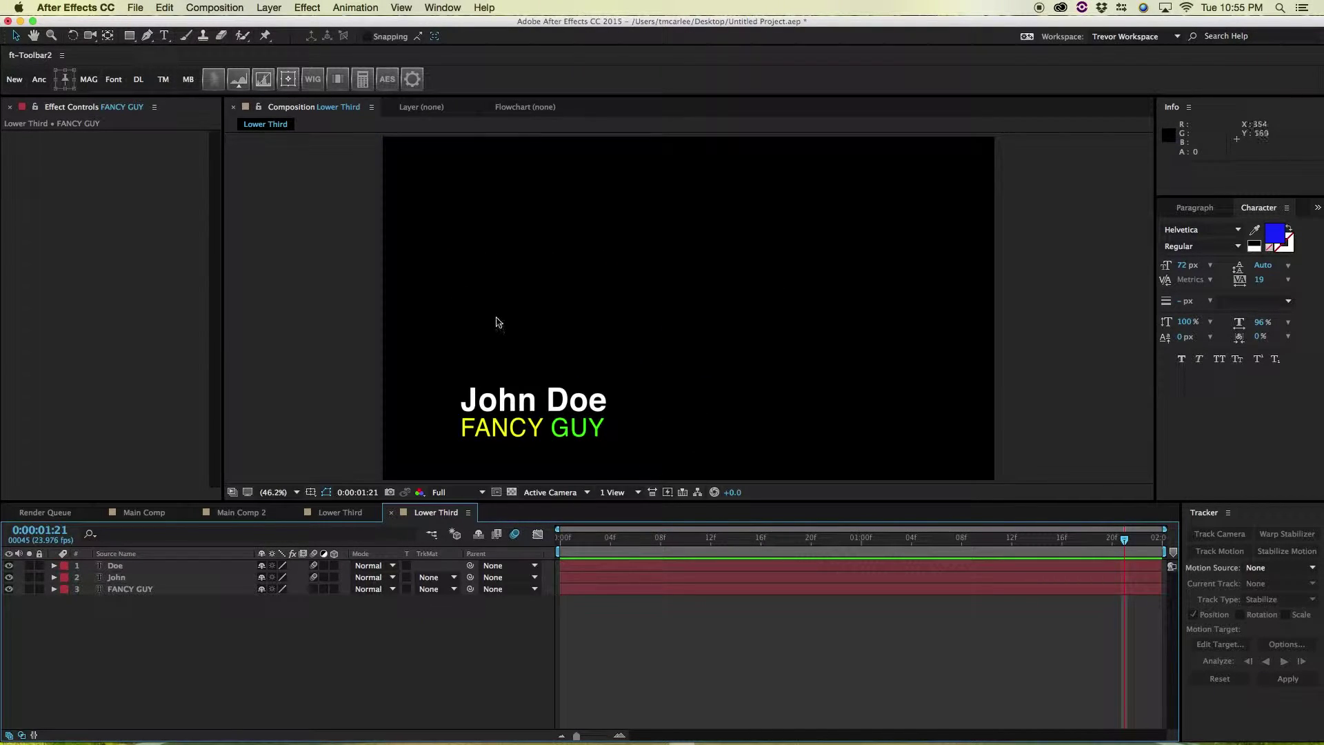
click(511, 492)
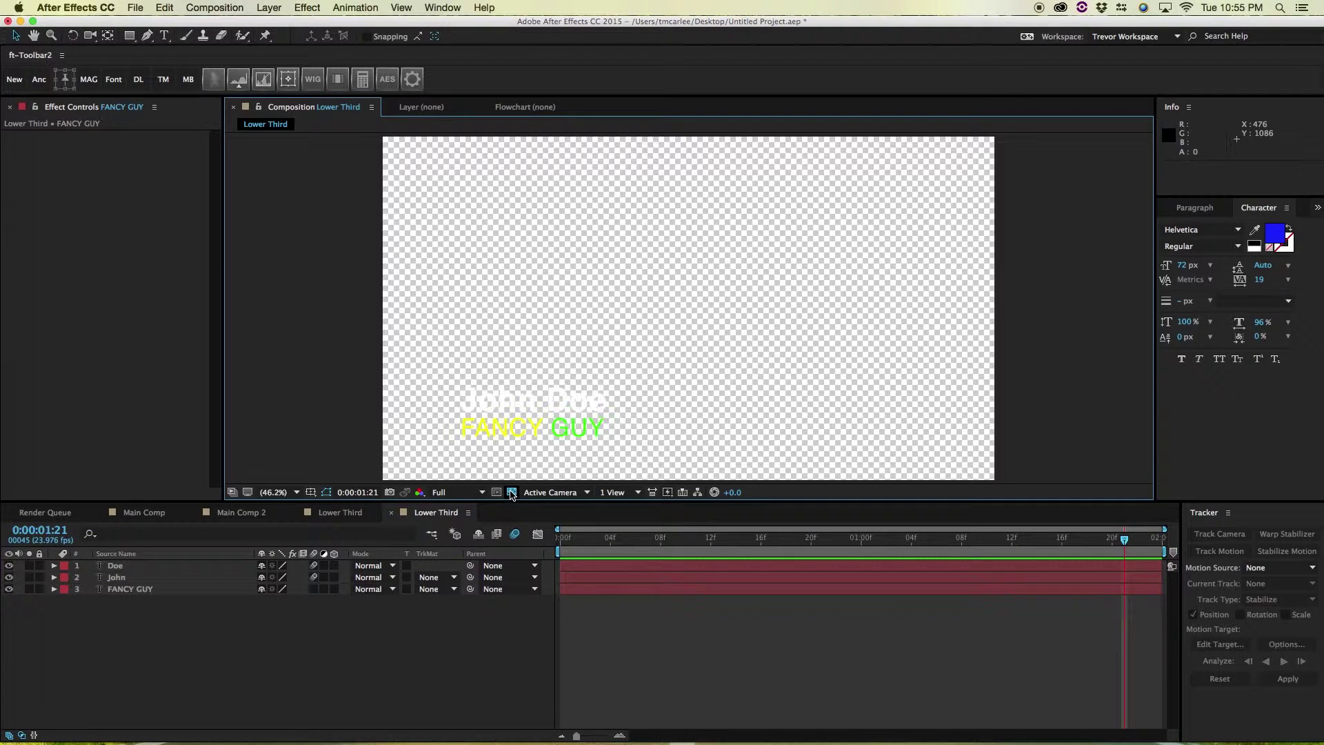
click(399, 686)
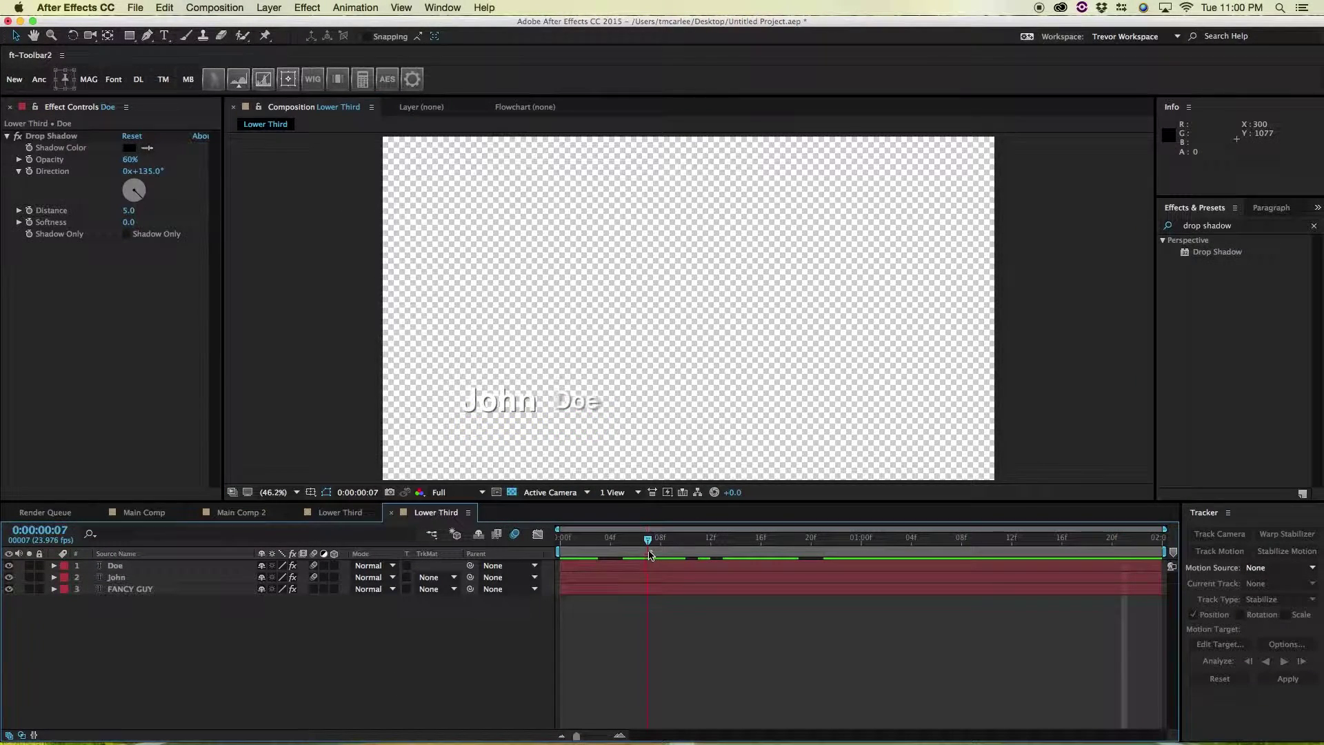
key(space)
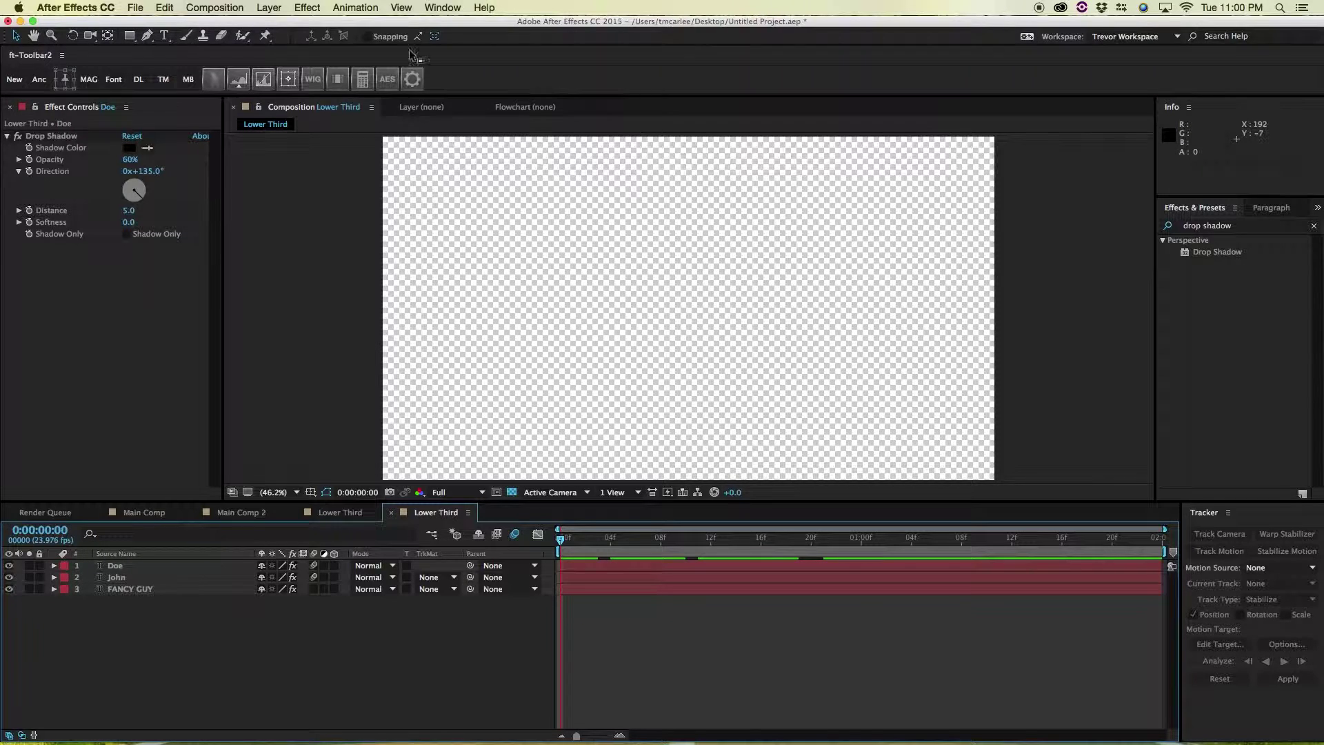
- Add the Lower Third comp to the Render Queue with Best Settings, outputting Lower Third.mov
click(238, 6)
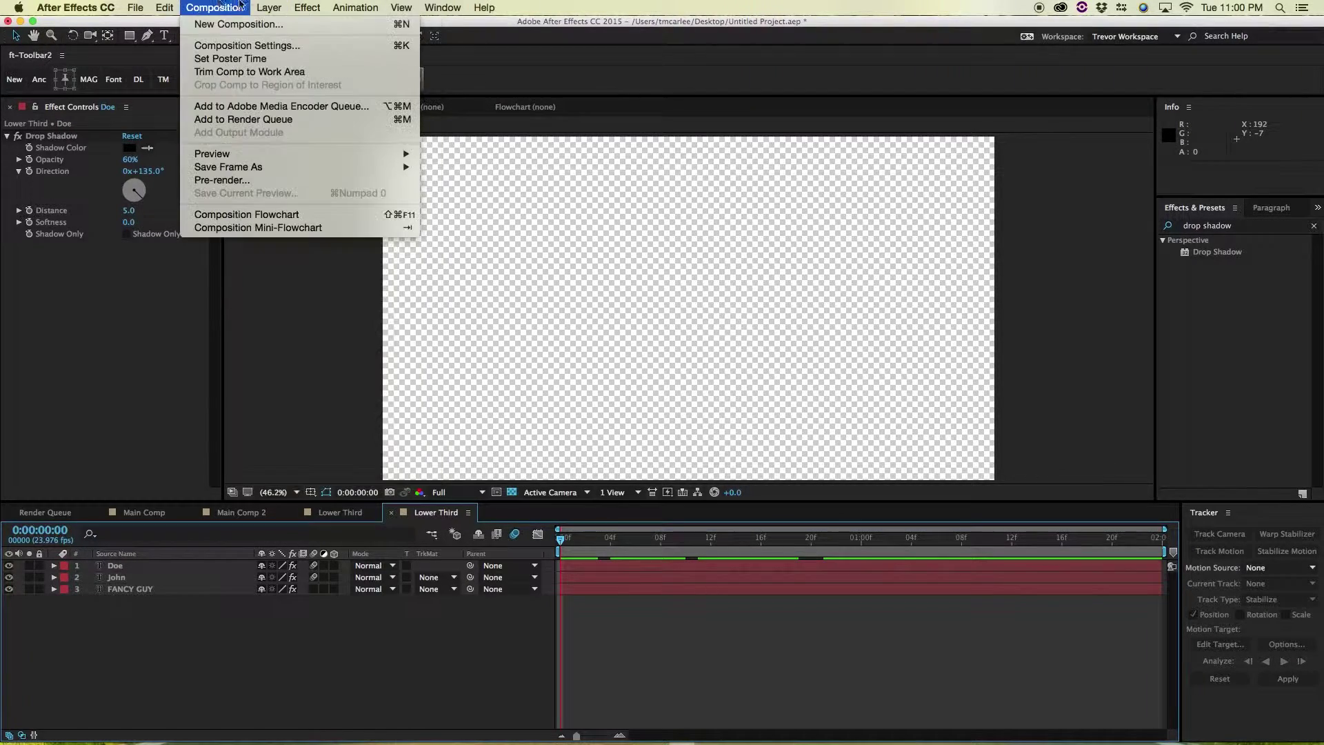
click(271, 120)
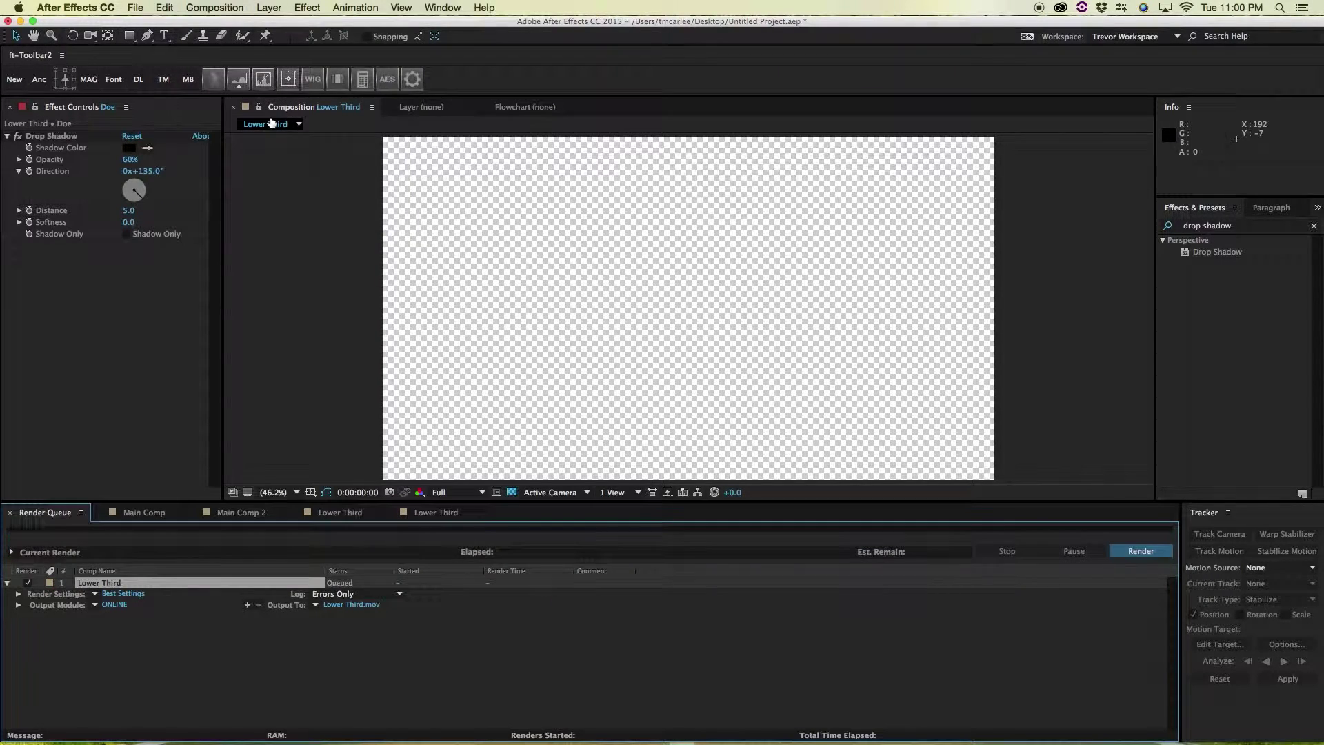
click(716, 626)
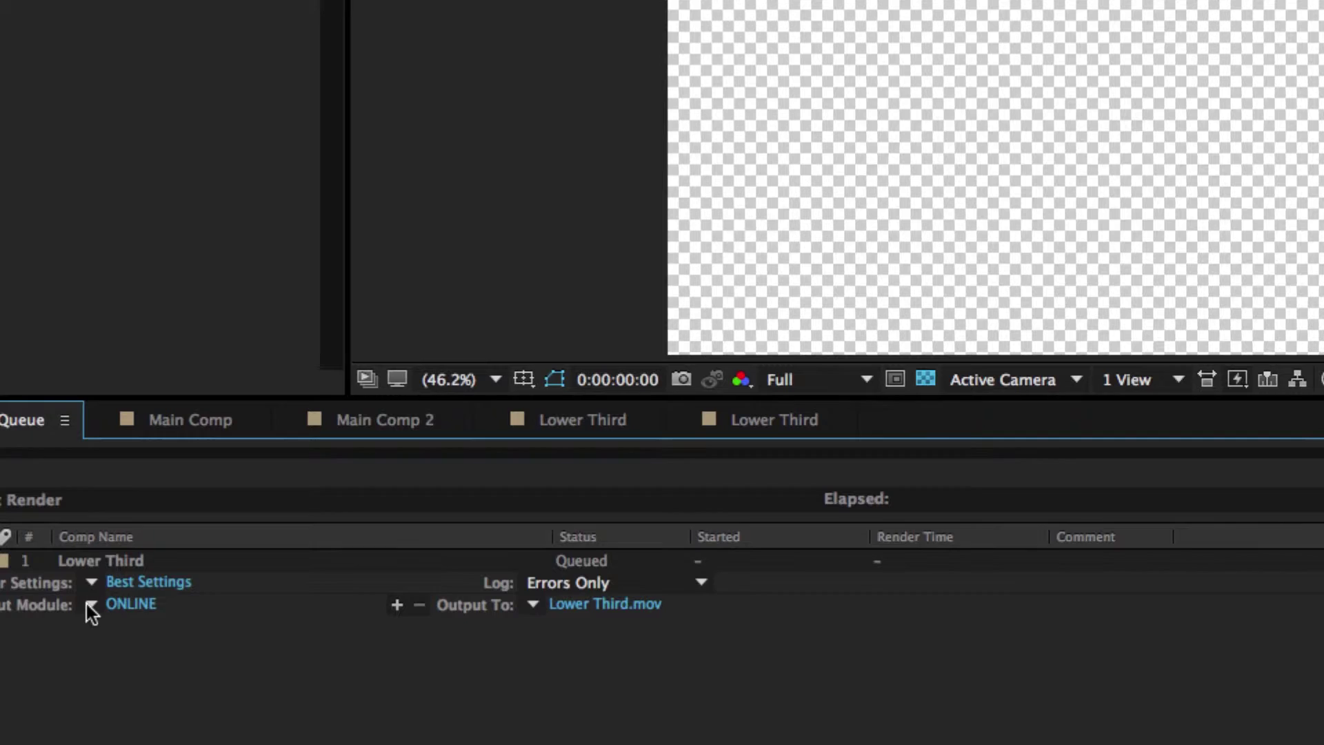
- Switch the output module to Lossless with Alpha, leaving Render Settings at Best Settings
click(94, 604)
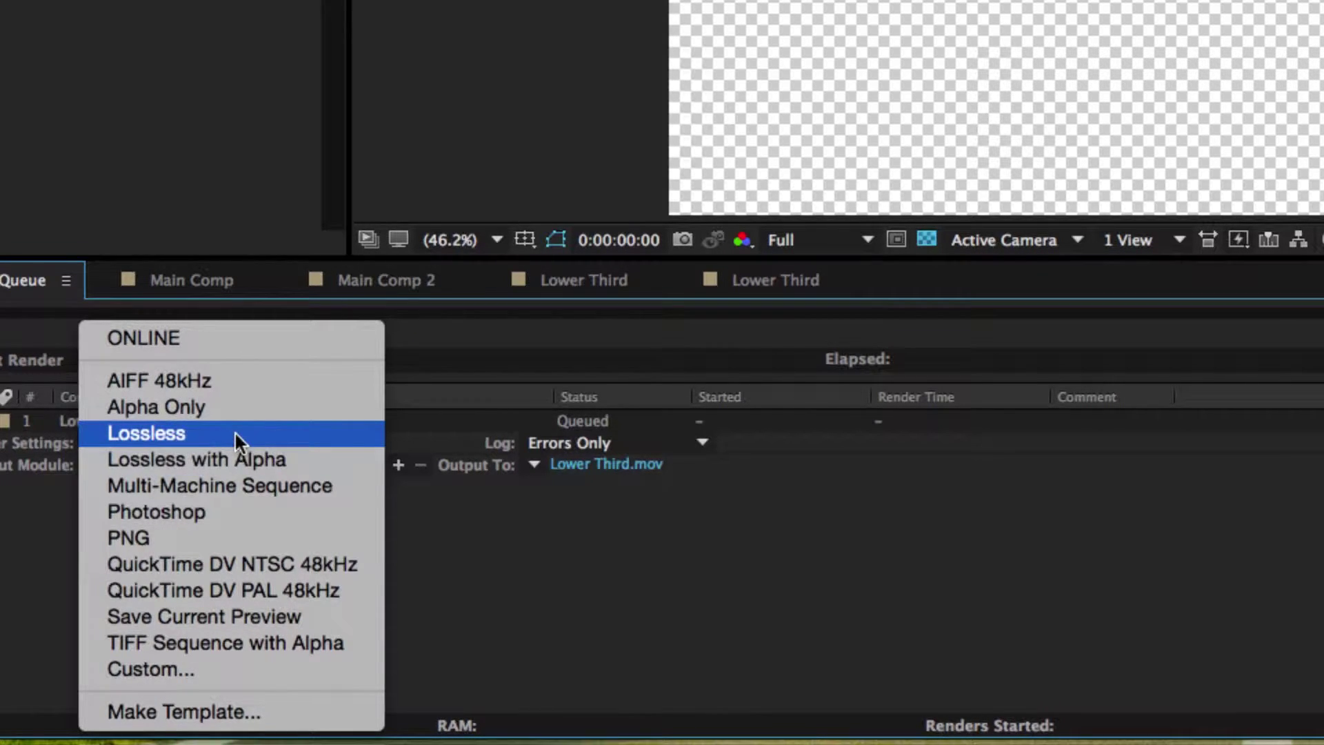
click(31, 537)
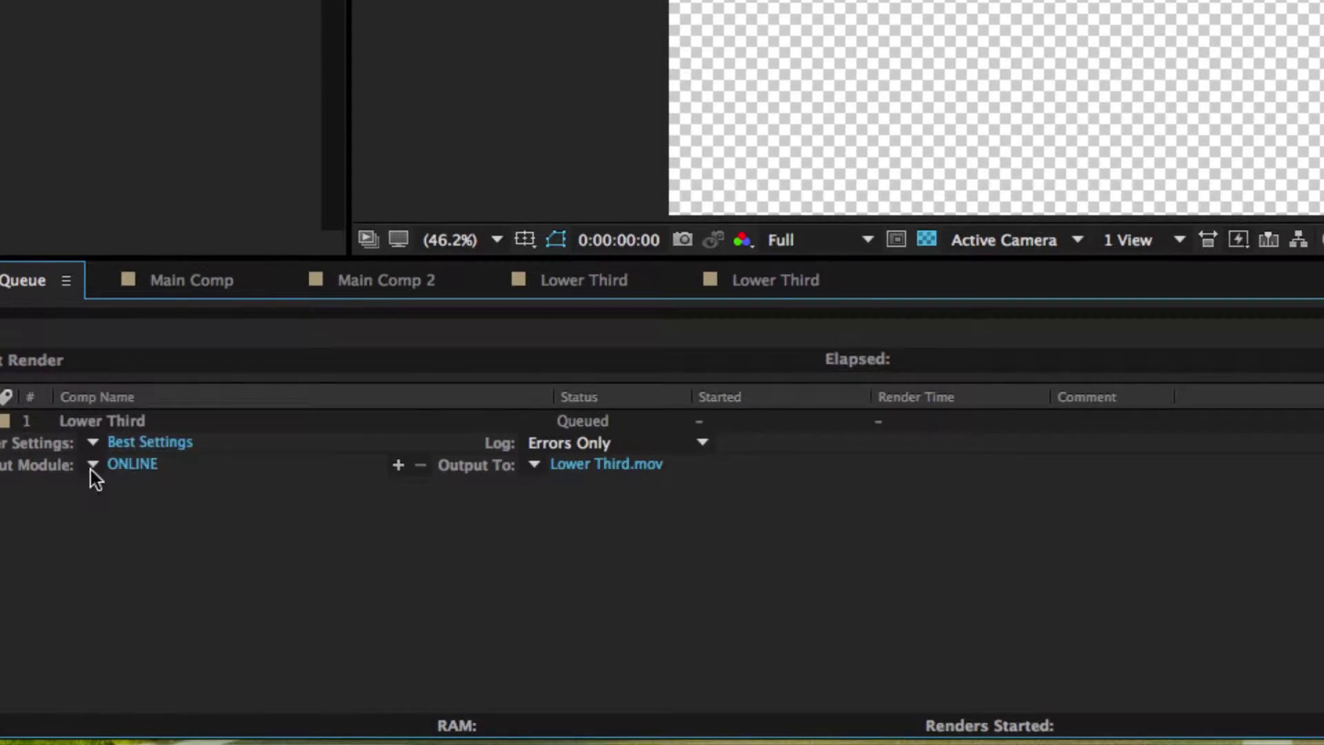
click(93, 463)
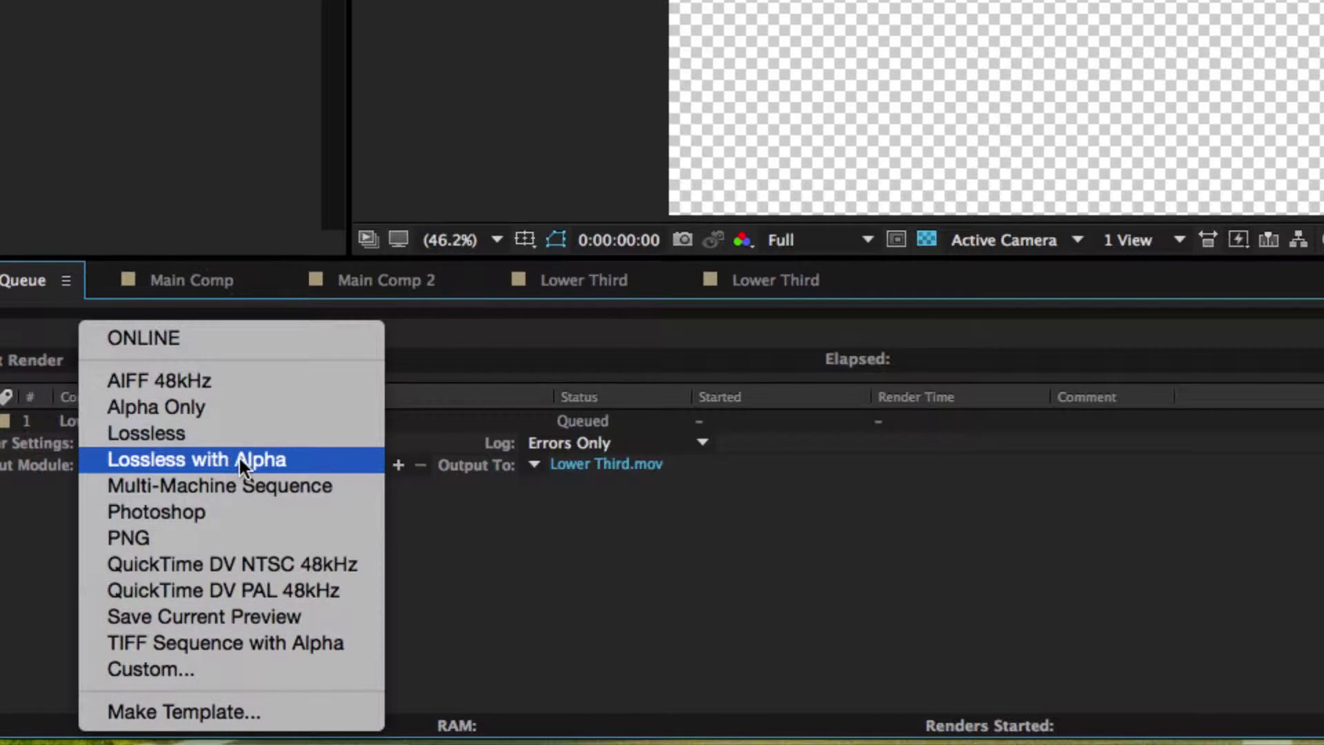
click(227, 459)
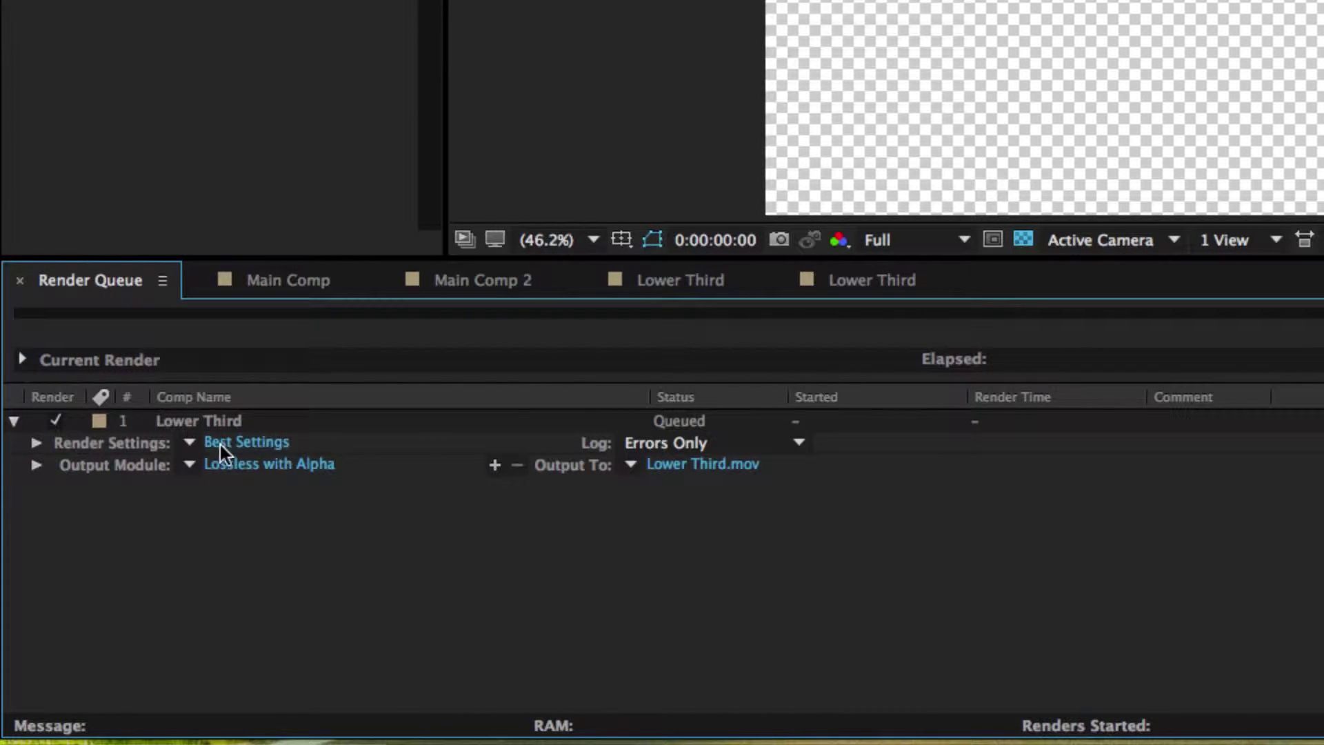
click(184, 440)
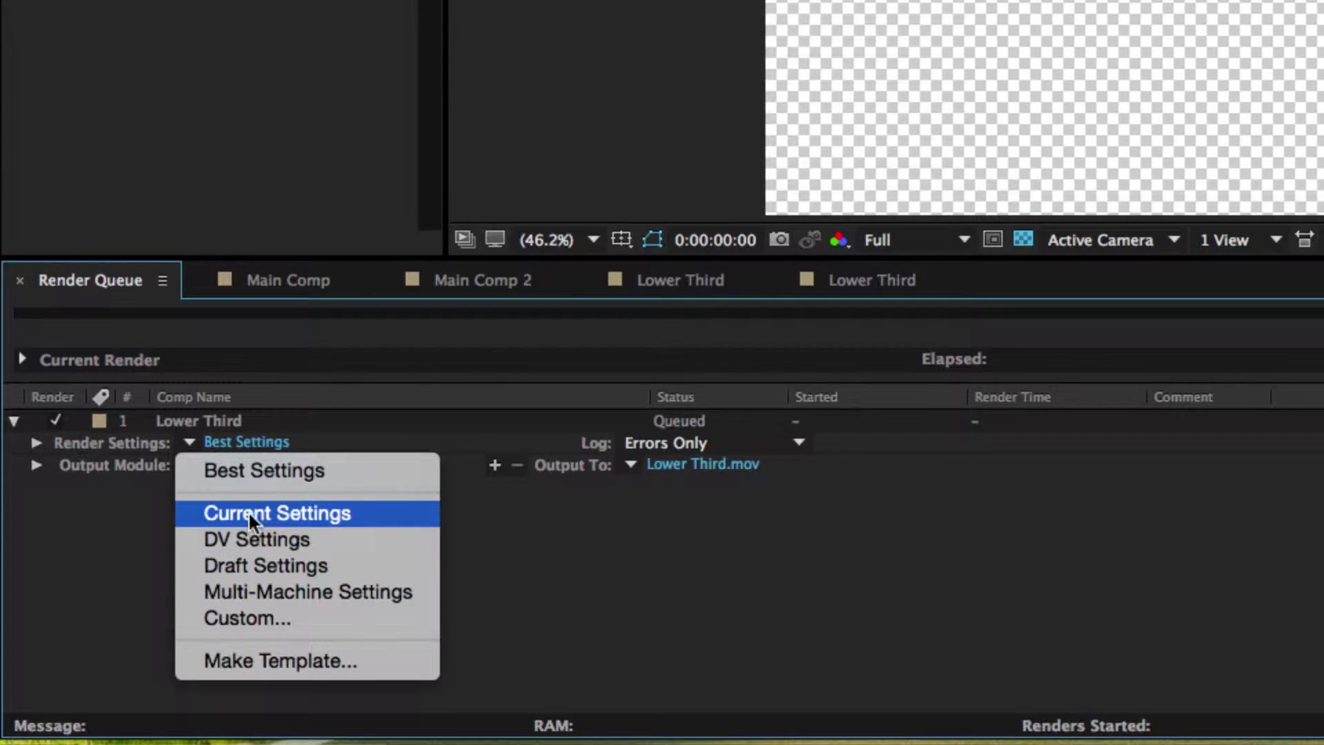
click(105, 509)
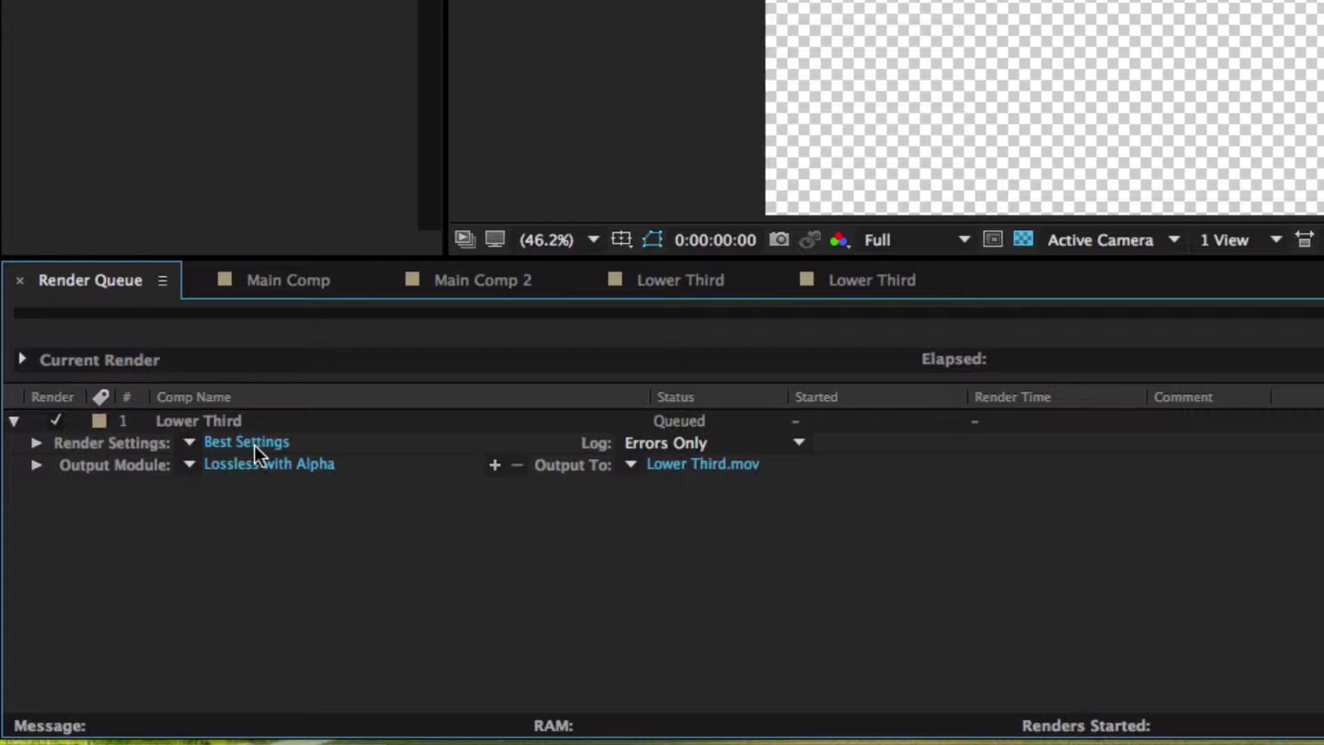
- Save the output as Lower Third on the Desktop, render it, and switch to Finder
click(698, 463)
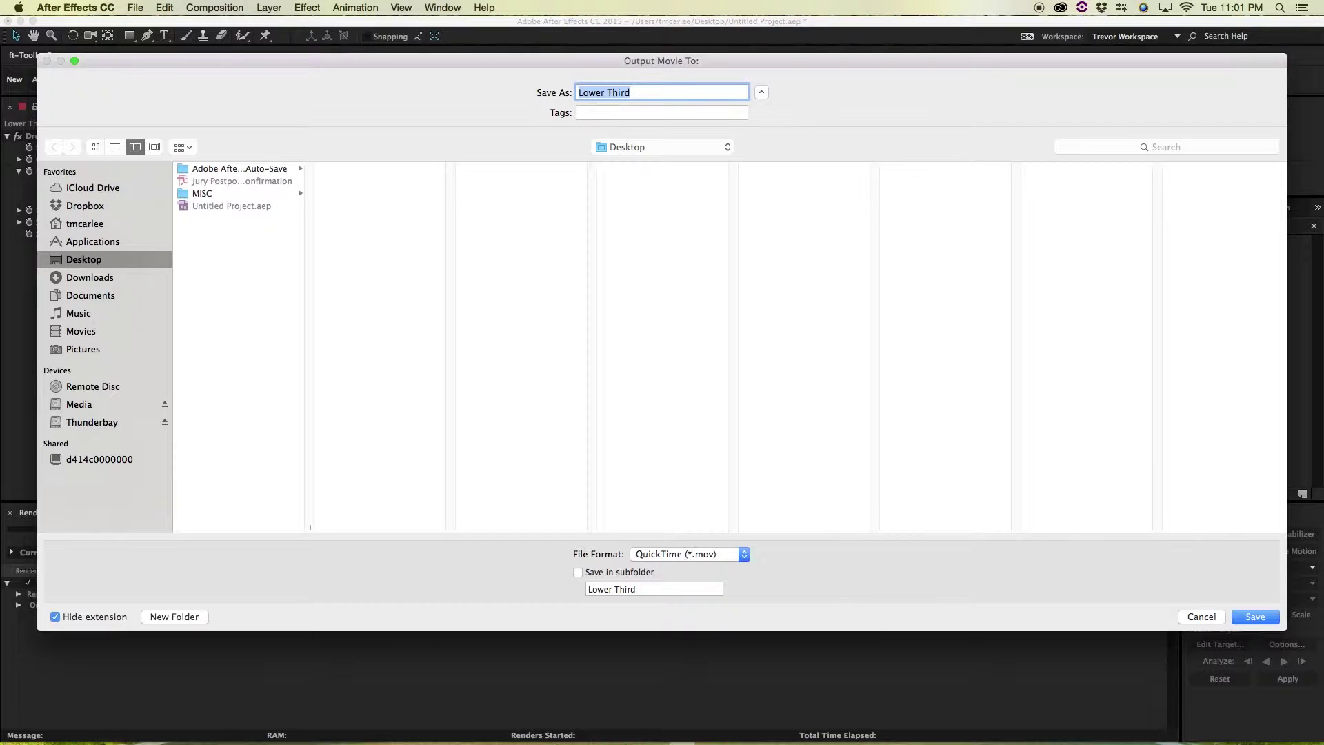
click(1262, 617)
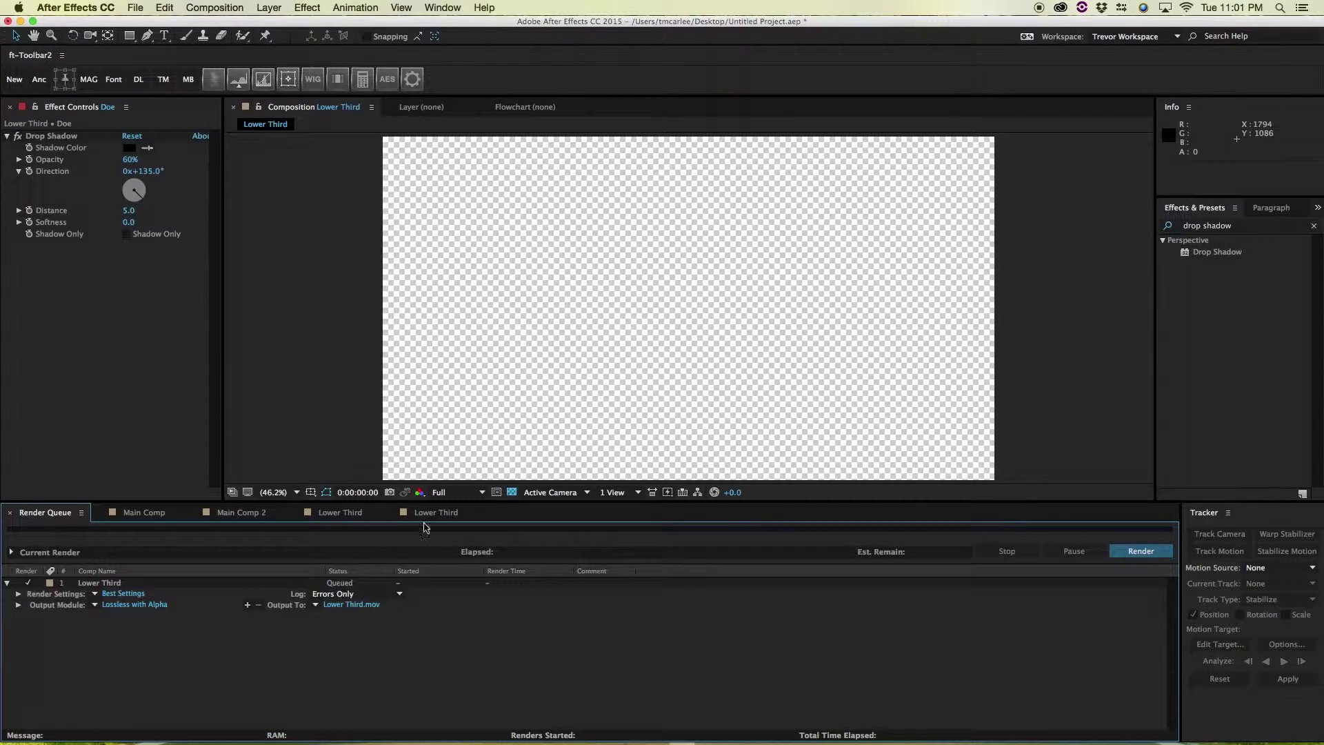
click(1147, 556)
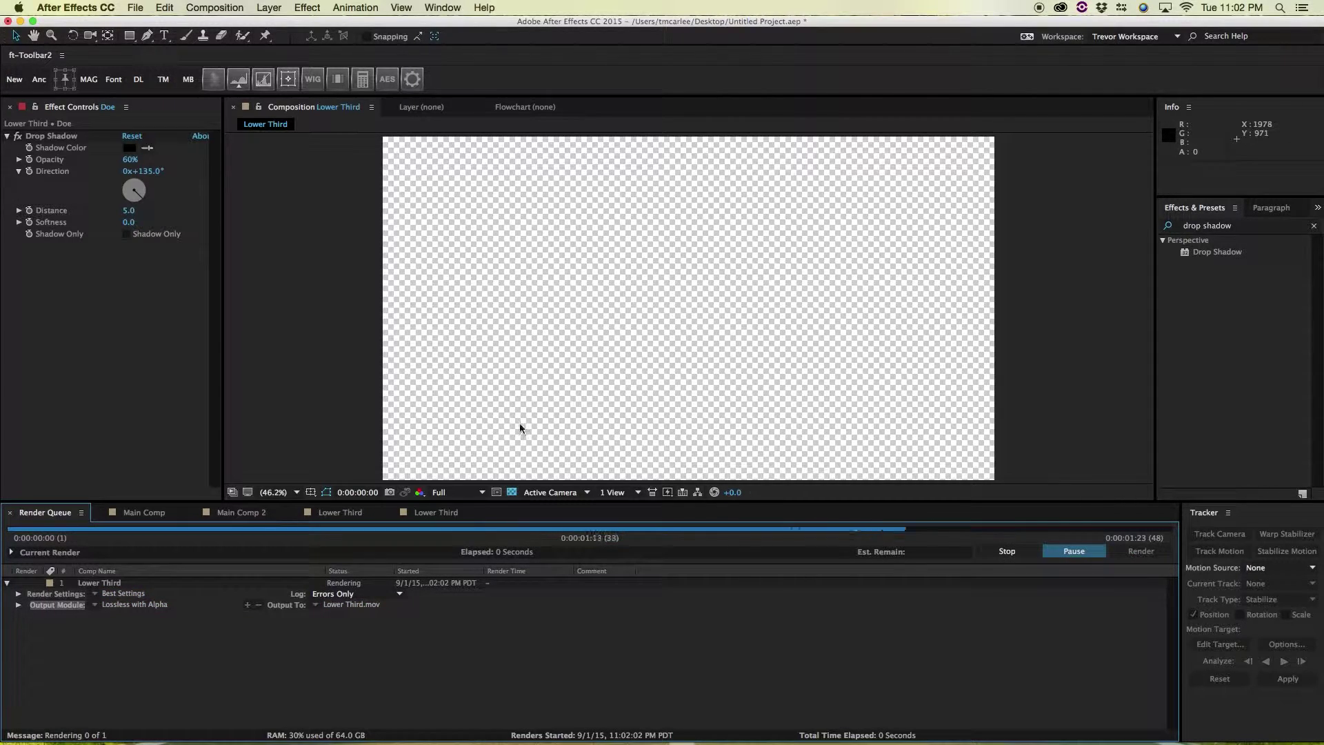
key(super+Tab)
key(super+Tab)
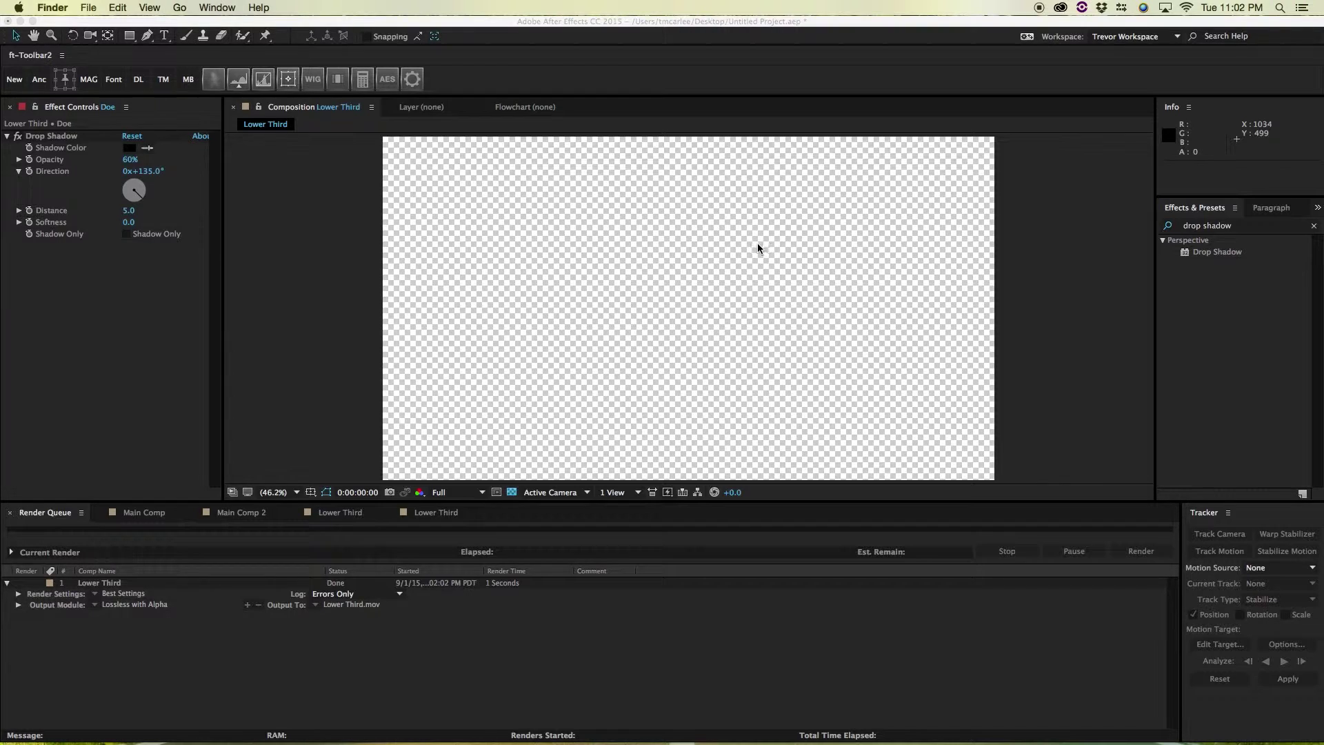
- Find Lower Third.mov (6.2 MB) on the Desktop in a new Finder window and Quick Look it
key(super+n)
click(280, 265)
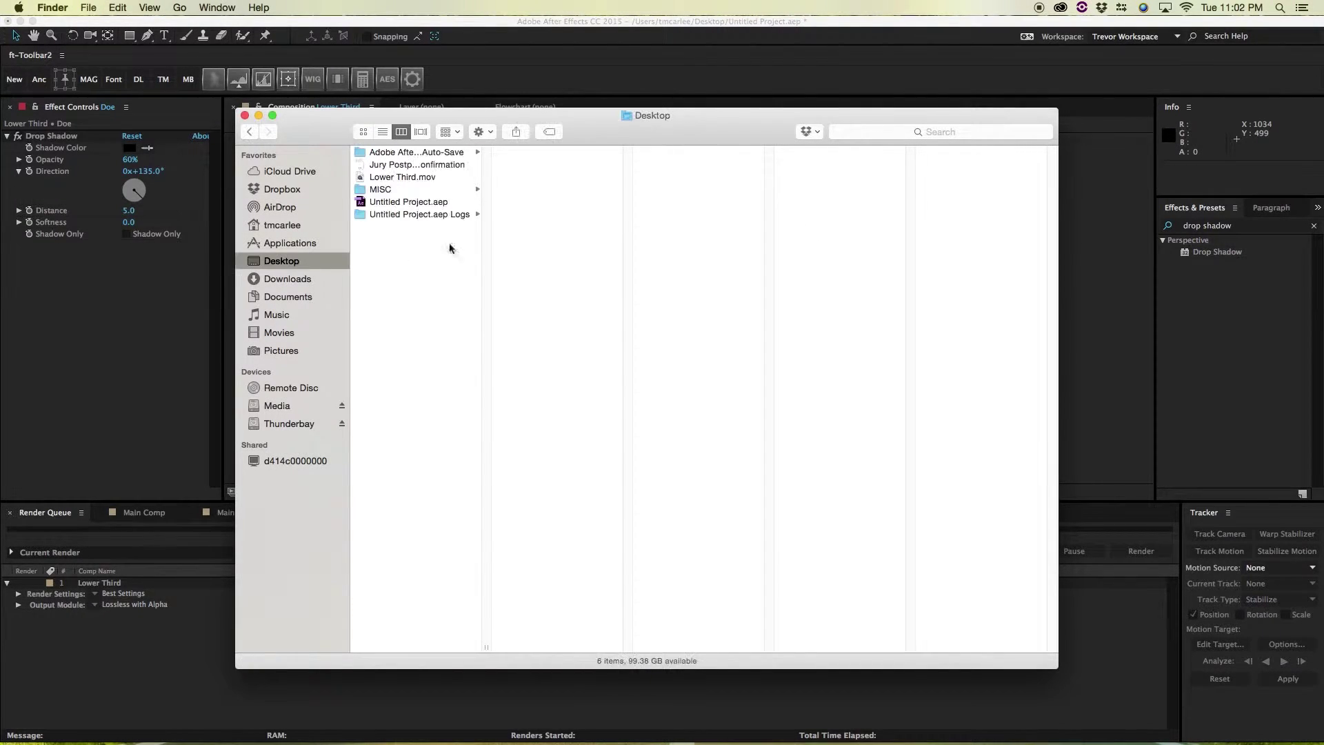
click(418, 178)
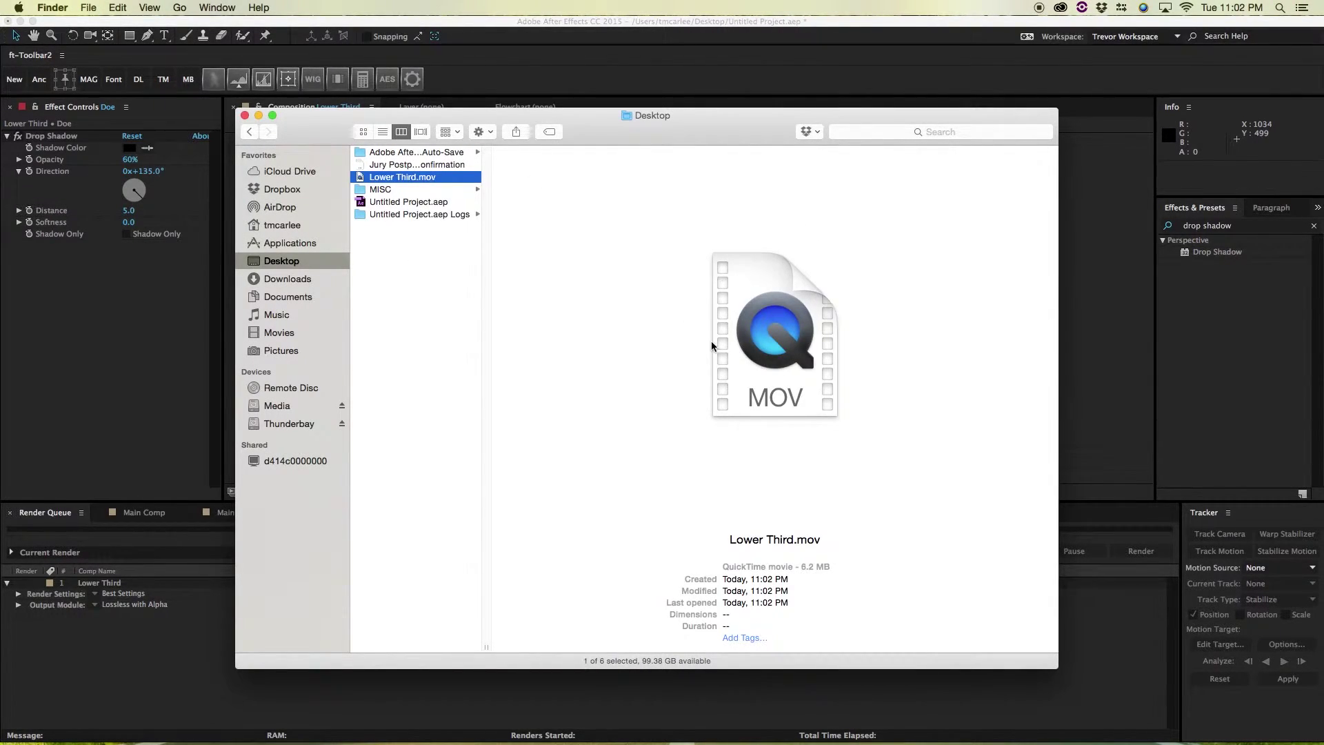
drag(674, 122, 793, 65)
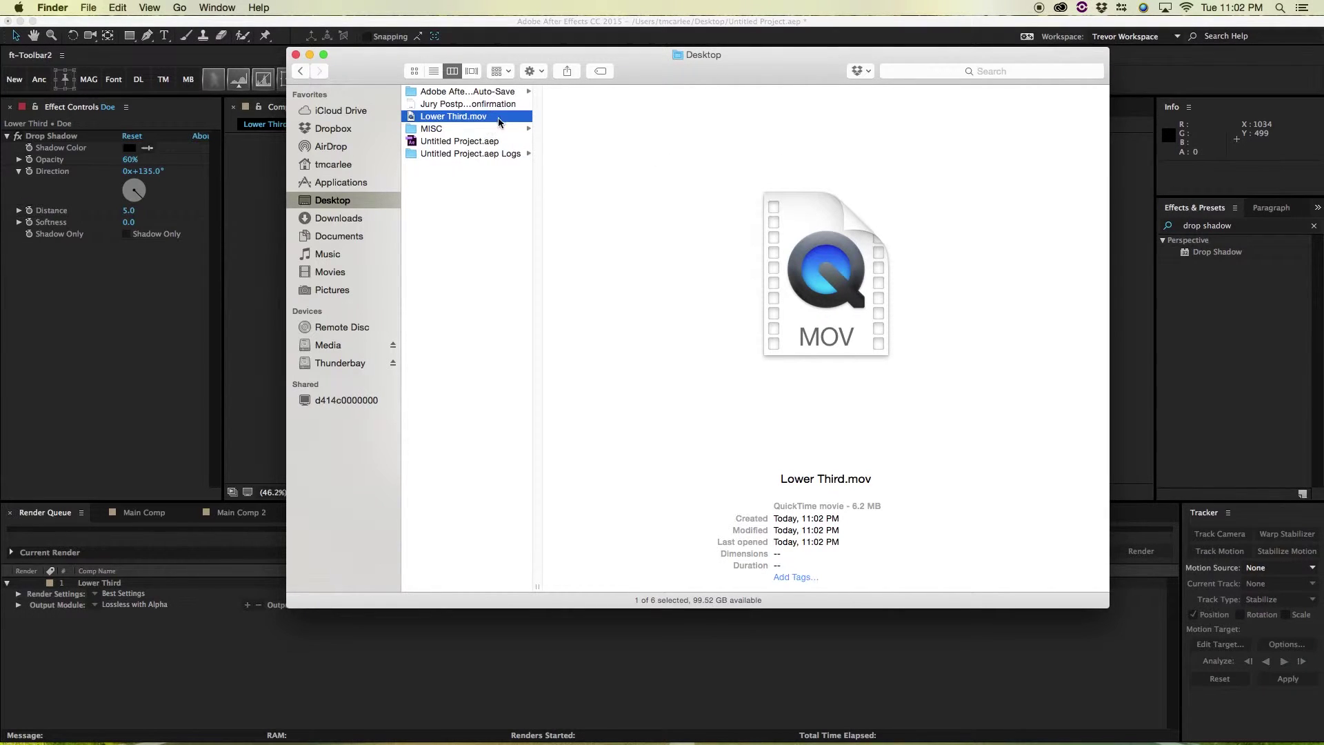
key(space)
key(space)
- Open Lower Third.mov in QuickTime Player 7, scrub to about one second, and play it
drag(449, 115, 797, 721)
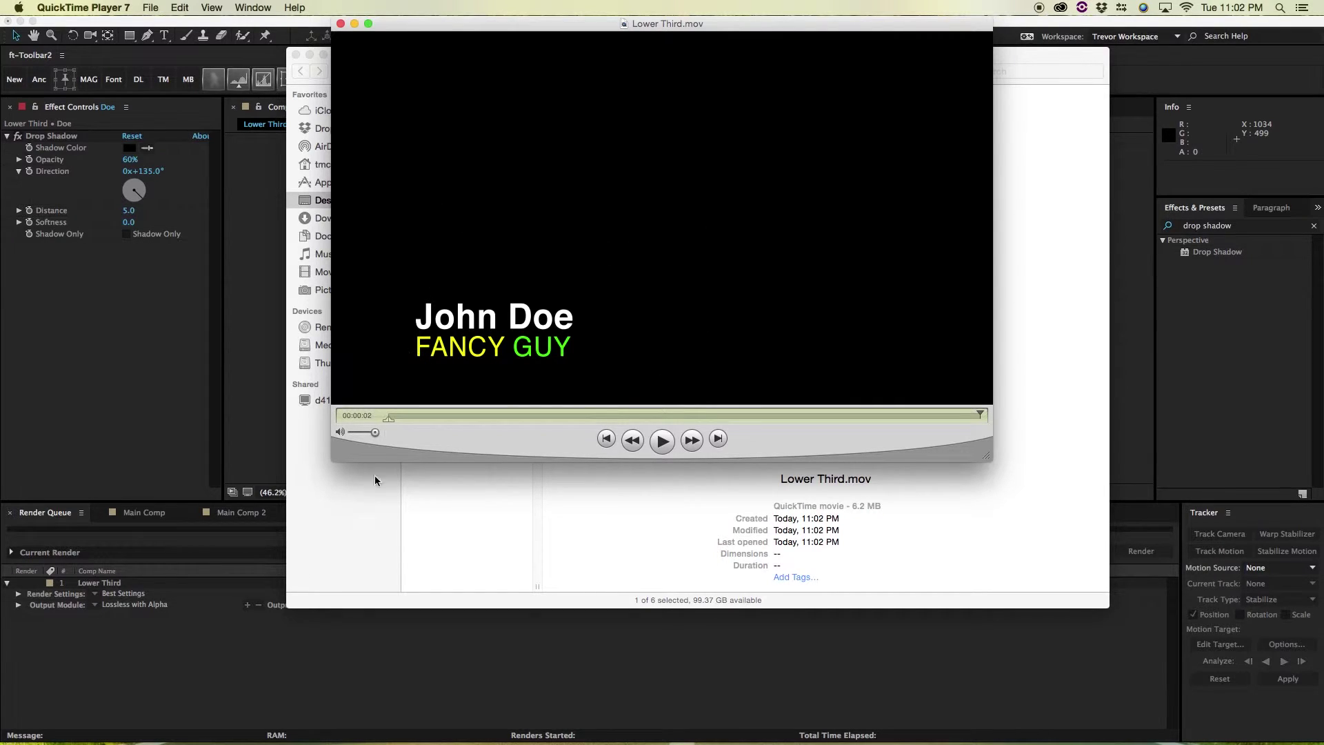
drag(392, 416, 746, 440)
key(space)
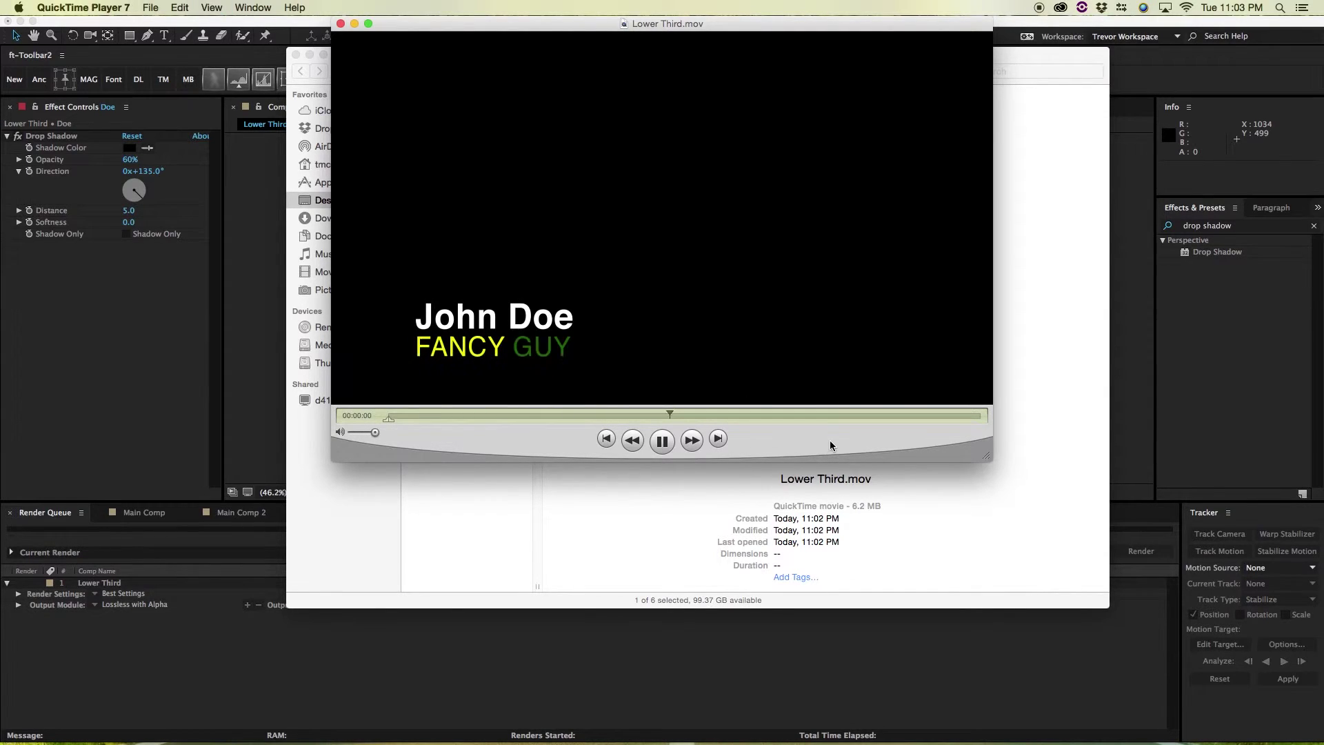